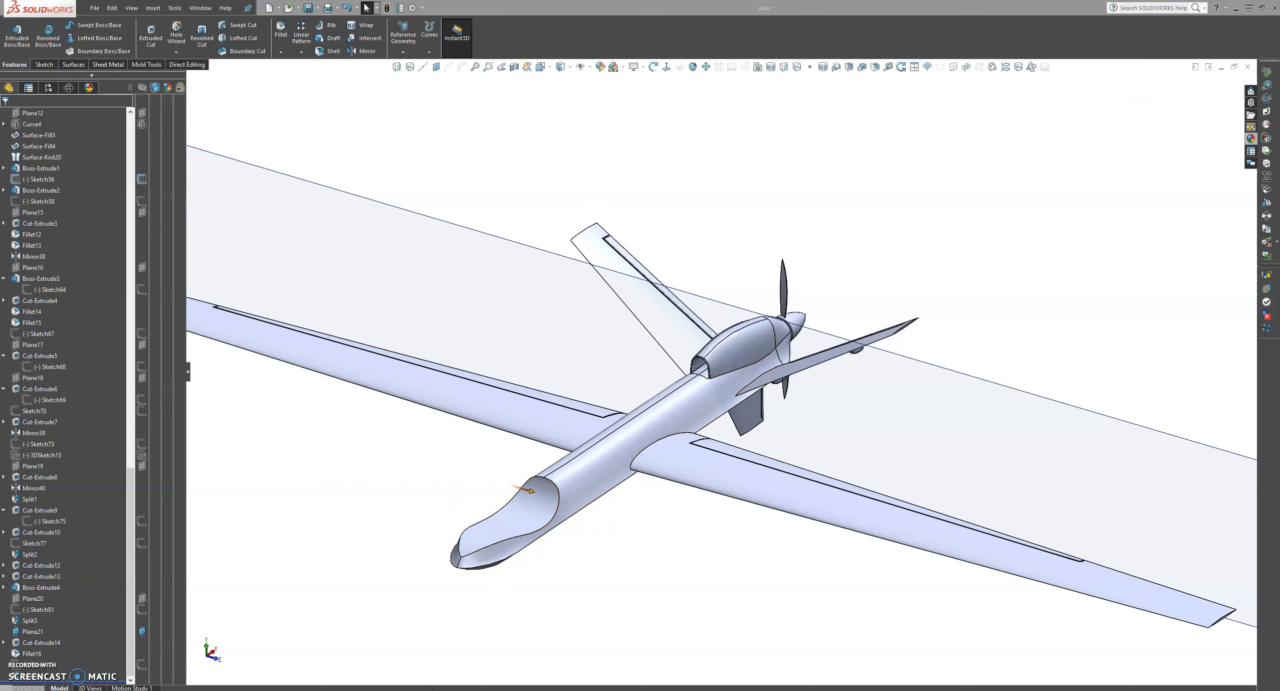
click(434, 678)
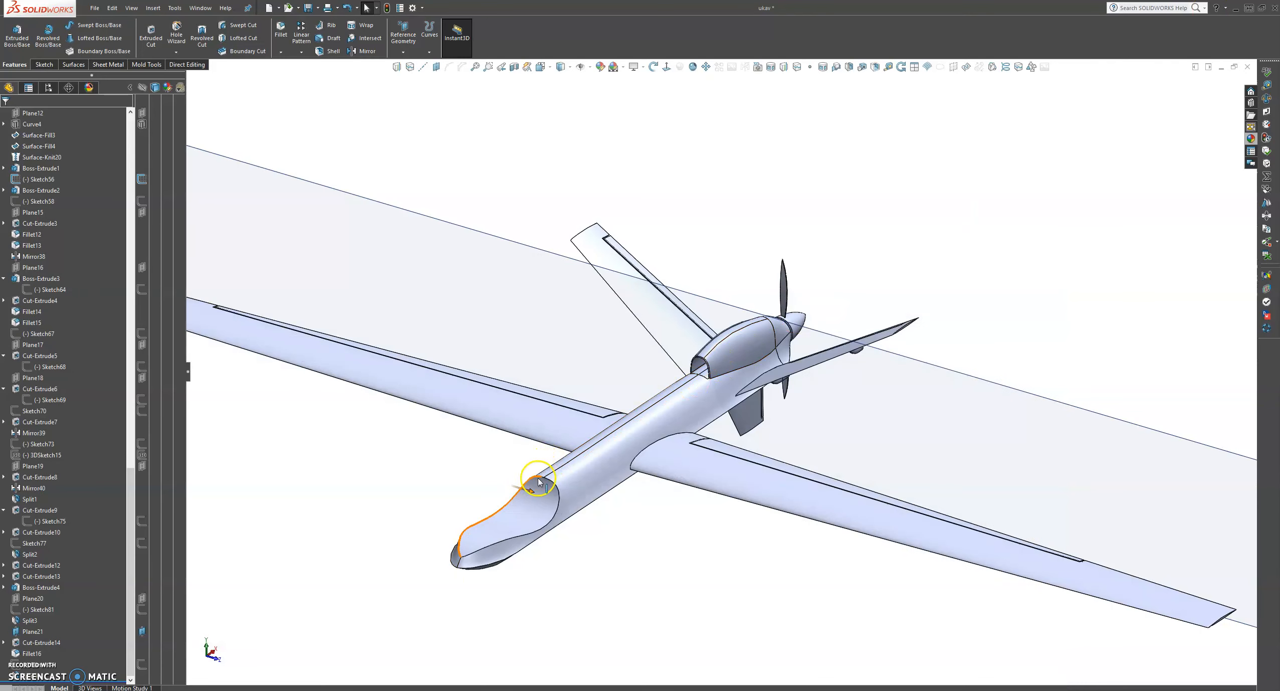
middle_drag(539, 482, 640, 461)
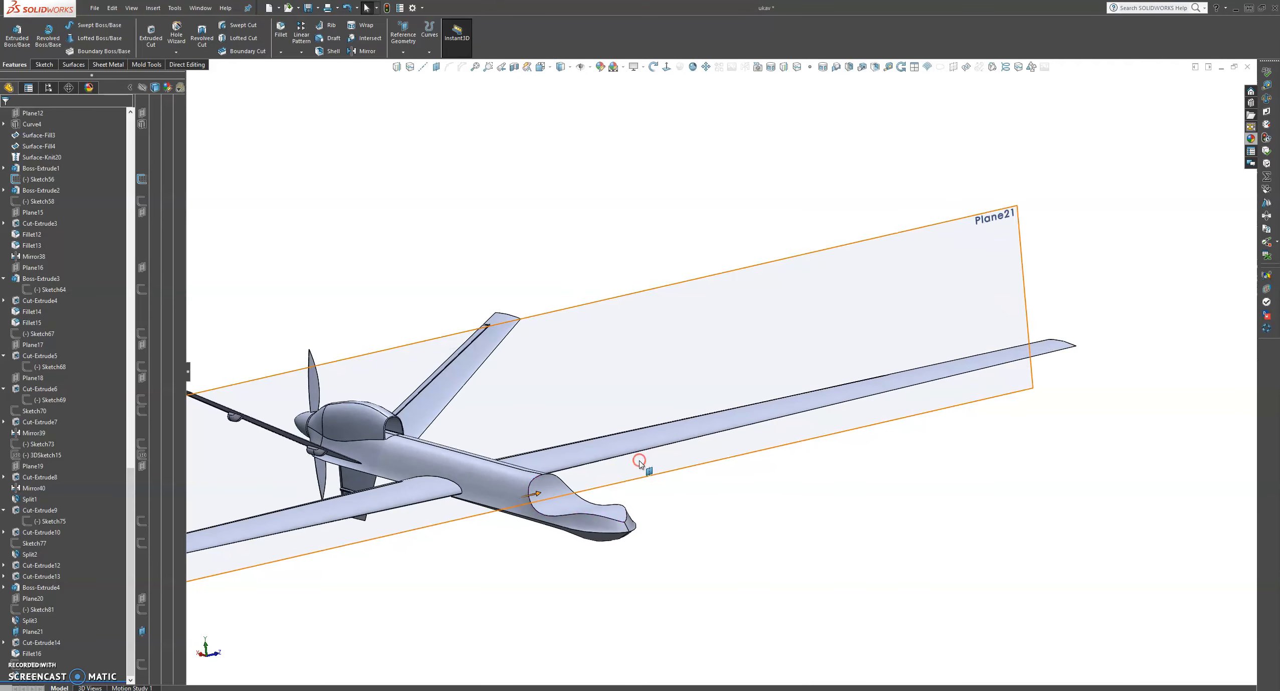
middle_drag(615, 548, 625, 593)
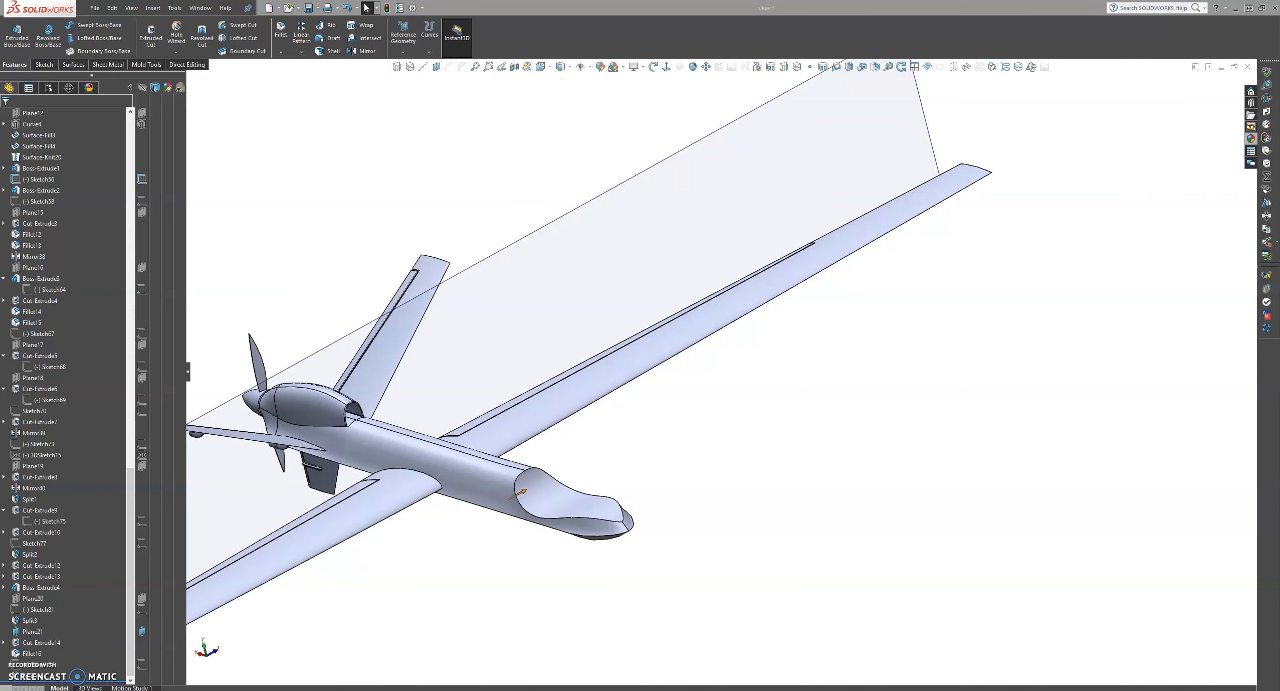
Create a new blank document from the Part template
click(279, 8)
click(298, 8)
click(297, 8)
click(279, 8)
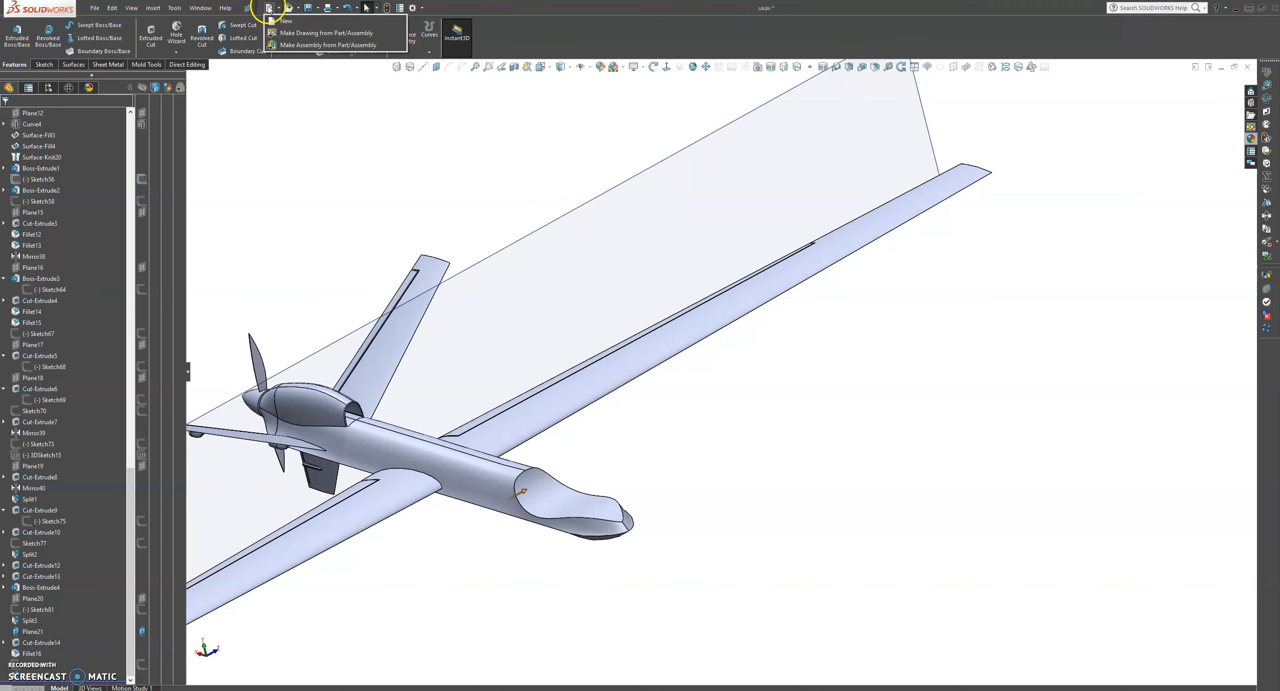
click(289, 23)
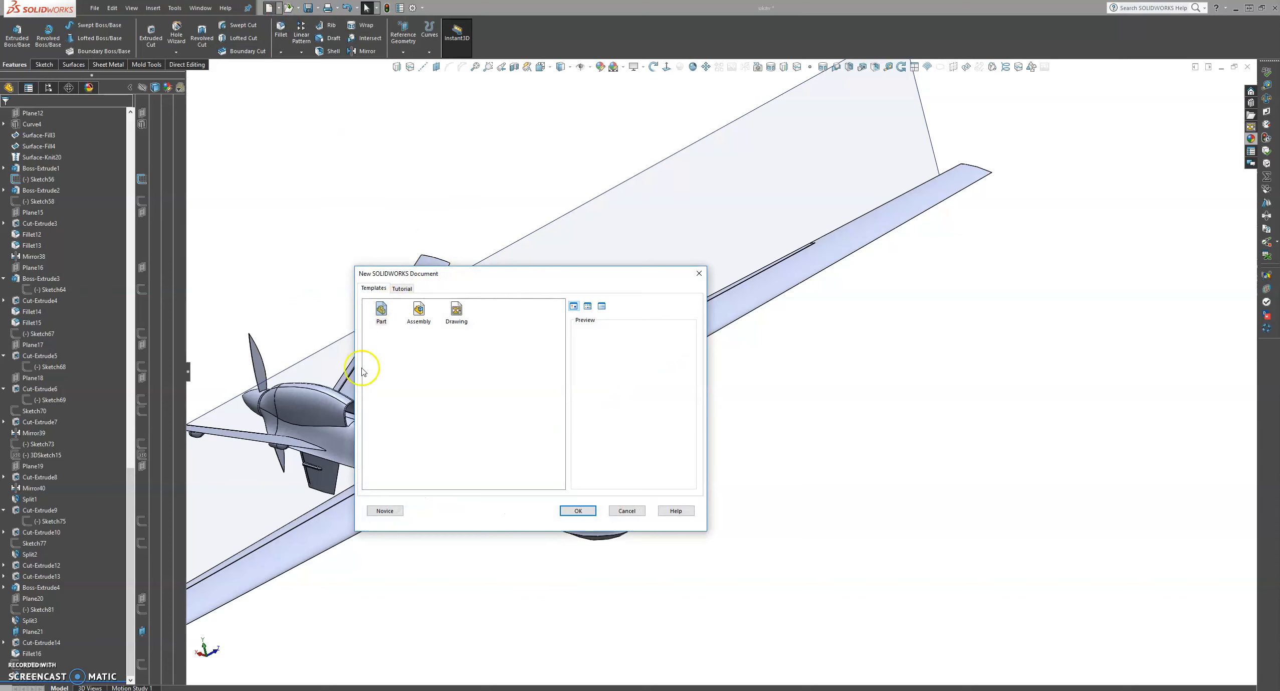
click(574, 511)
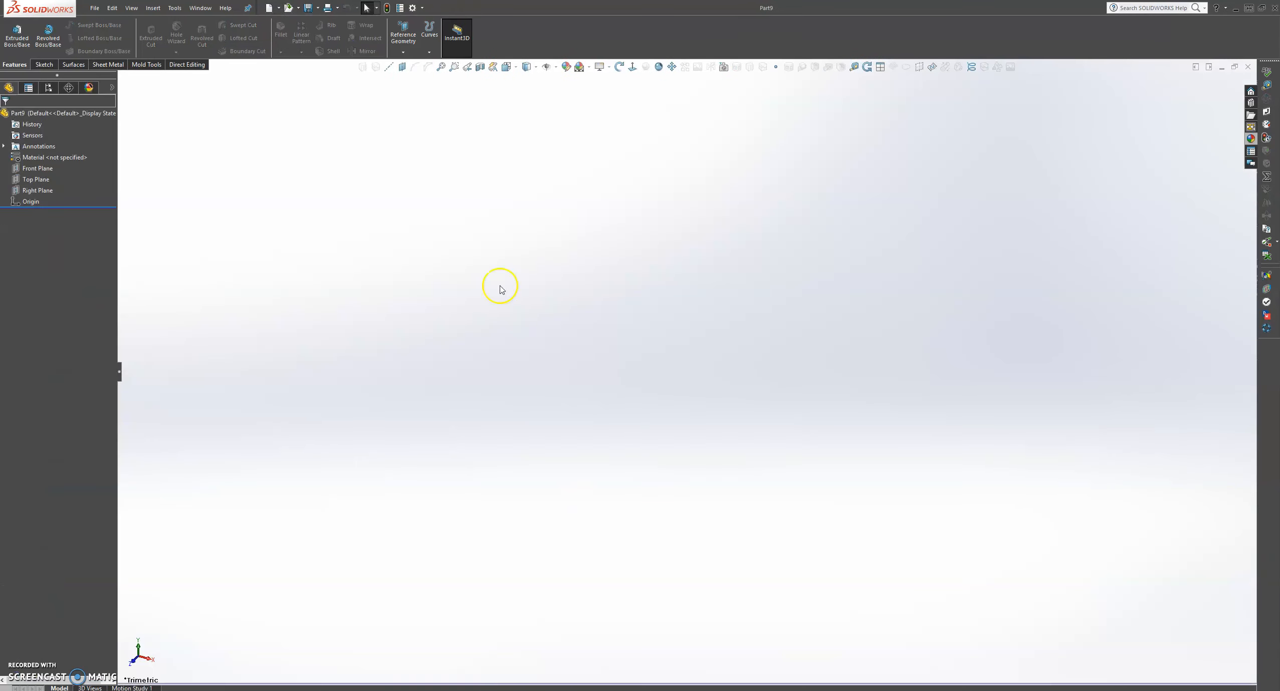
Open the drone head part from the Desktop without rebuilding it
click(306, 22)
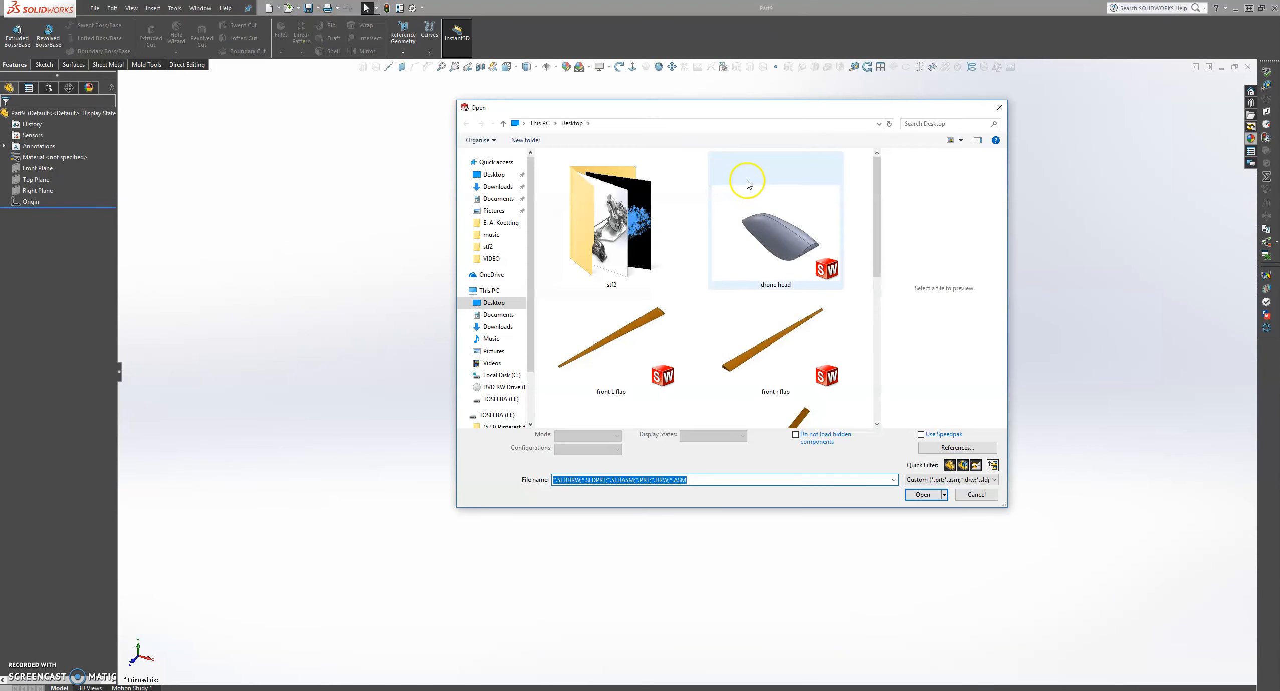
double_click(785, 193)
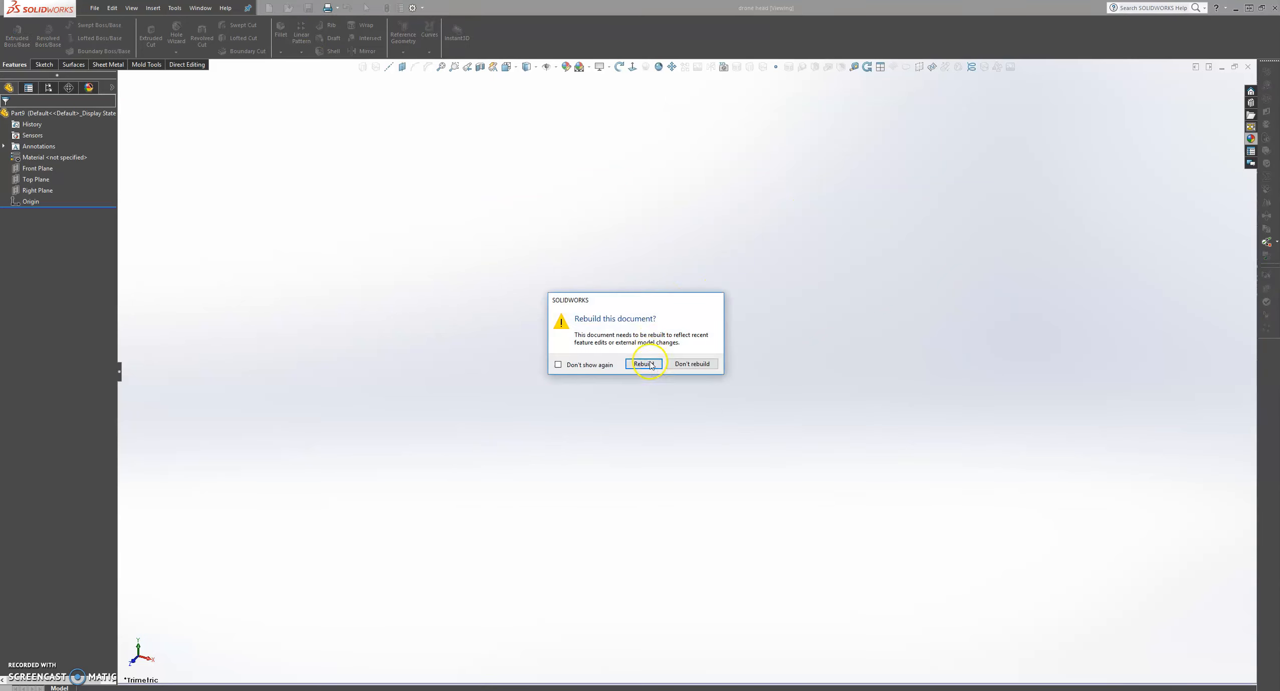
click(685, 364)
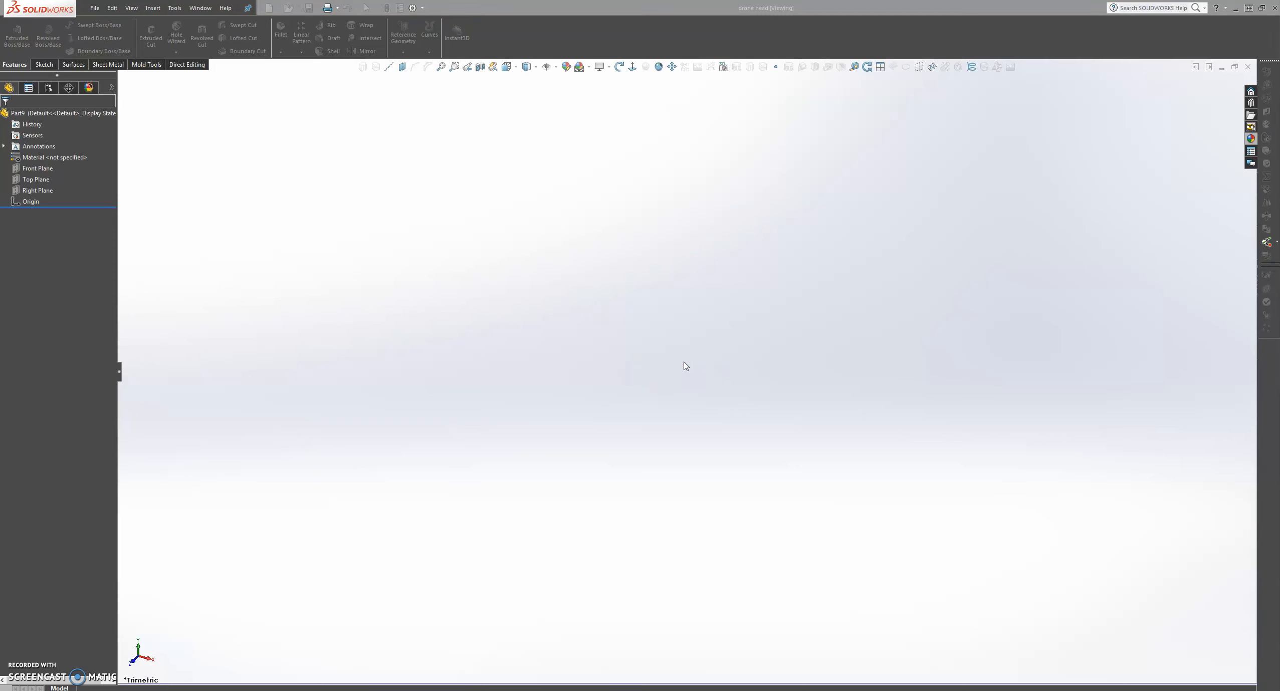
scroll(686, 366, up, 1)
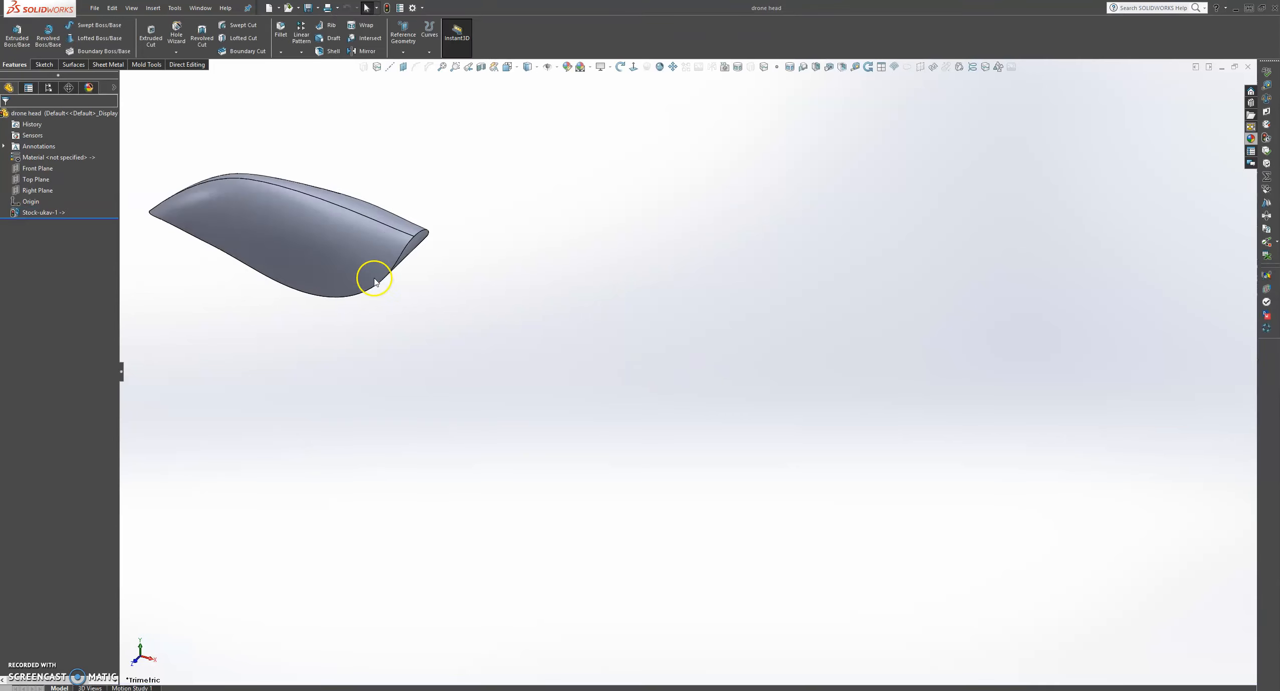
Shell the drone head to a 1 mm wall thickness, removing its large underside face
scroll(374, 278, up, 4)
scroll(461, 272, down, 3)
mouse_move(581, 318)
middle_down()
mouse_move(548, 319)
mouse_move(472, 164)
mouse_move(321, 200)
mouse_move(457, 192)
mouse_move(626, 152)
mouse_move(735, 209)
mouse_move(586, 329)
middle_up()
scroll(586, 329, down, 3)
middle_drag(559, 275, 476, 208)
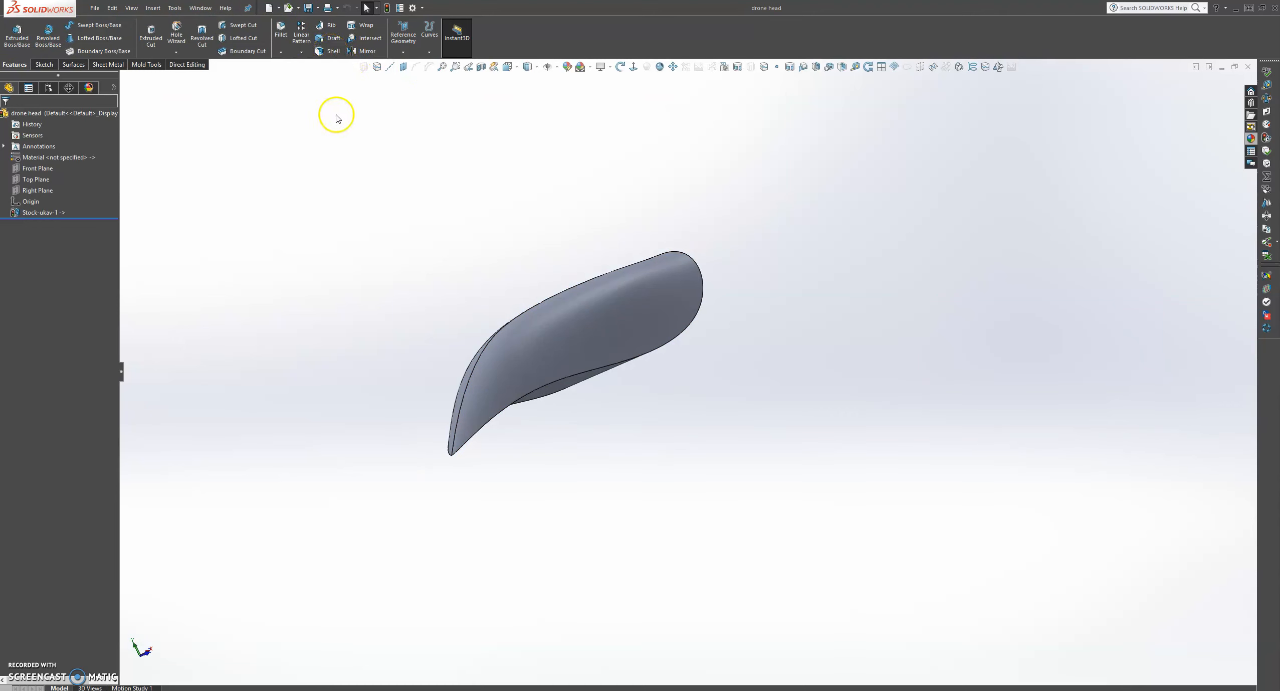
click(332, 52)
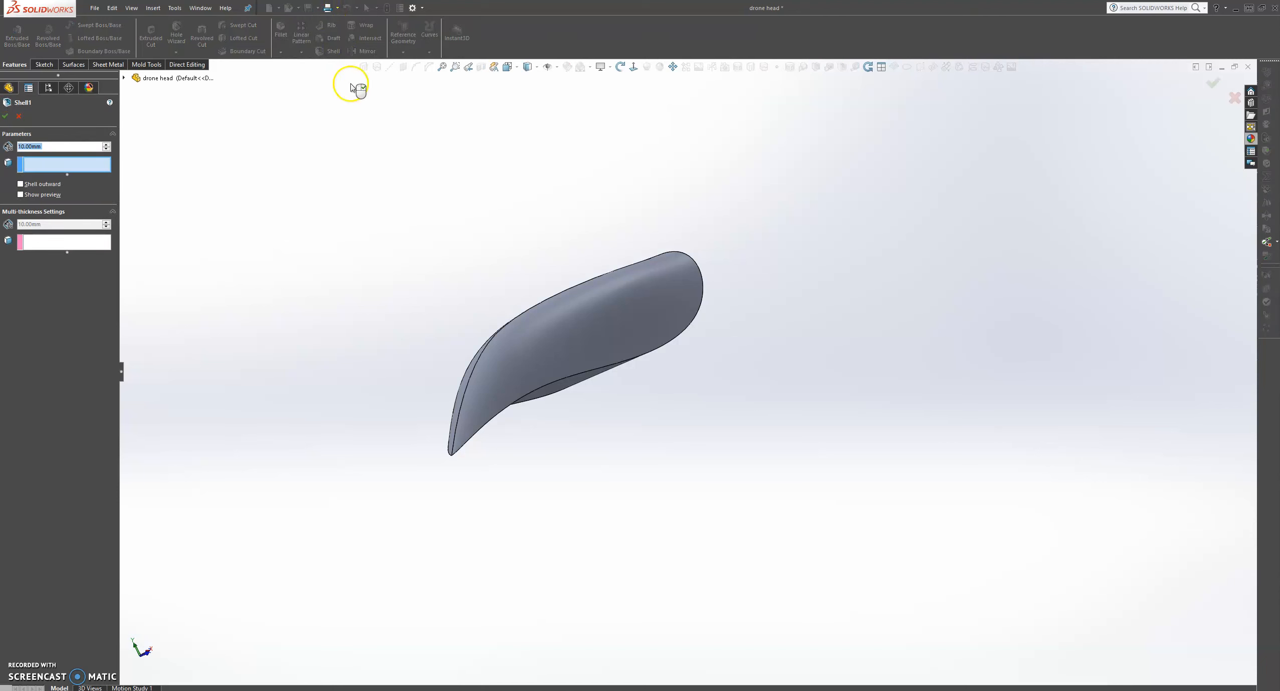
middle_drag(624, 431, 563, 260)
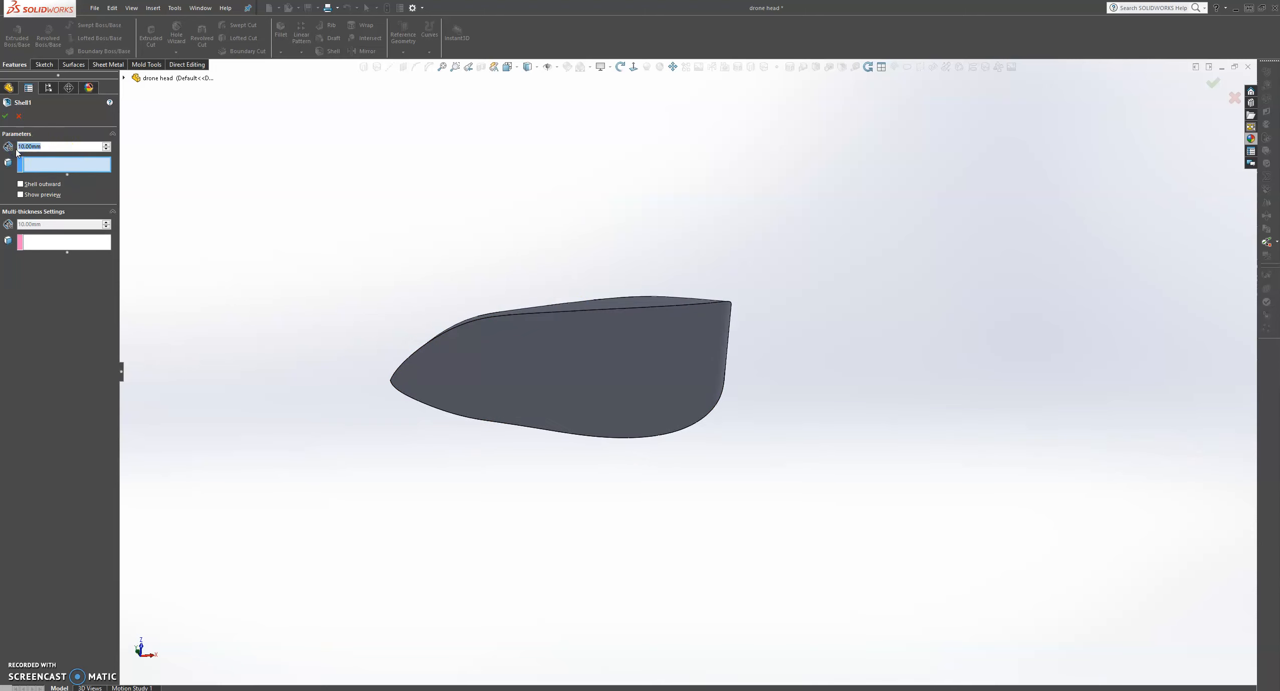
text(1)
click(458, 173)
click(566, 362)
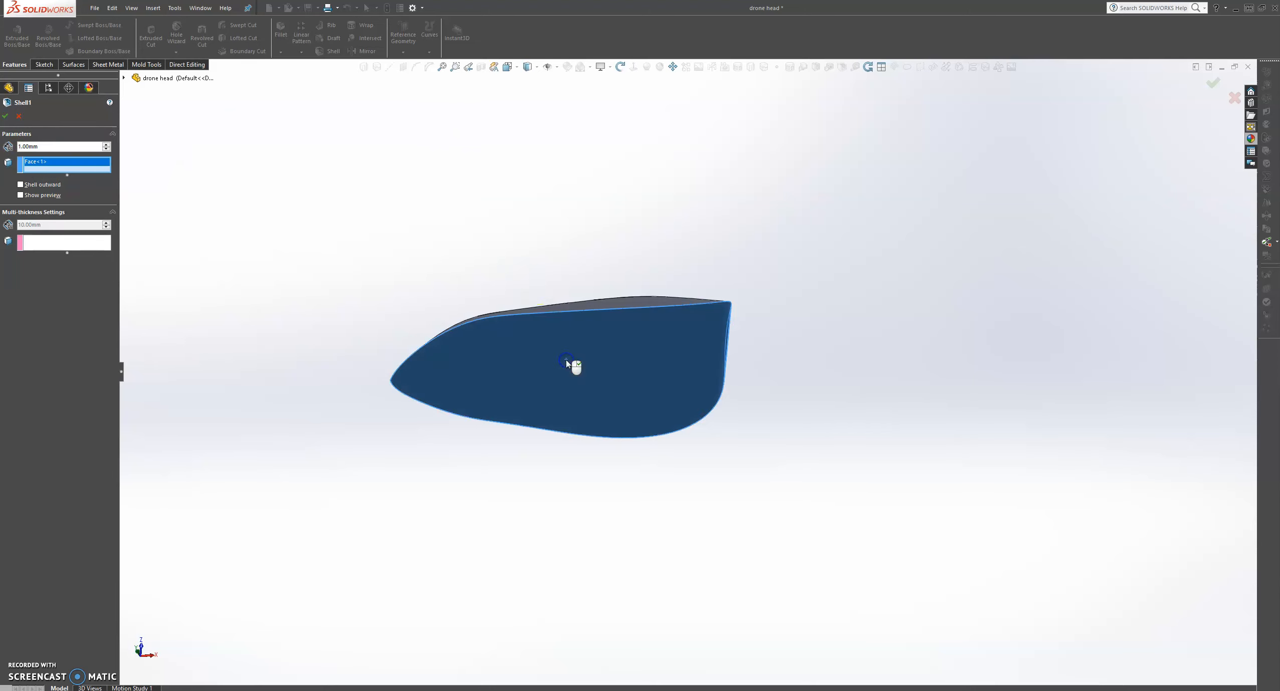
click(5, 116)
Inspect the shelled drone head from several angles and compare it with the Drone-Firing.jpg reference photo
click(787, 276)
middle_drag(759, 331, 622, 354)
scroll(620, 355, down, 4)
middle_drag(802, 433, 857, 446)
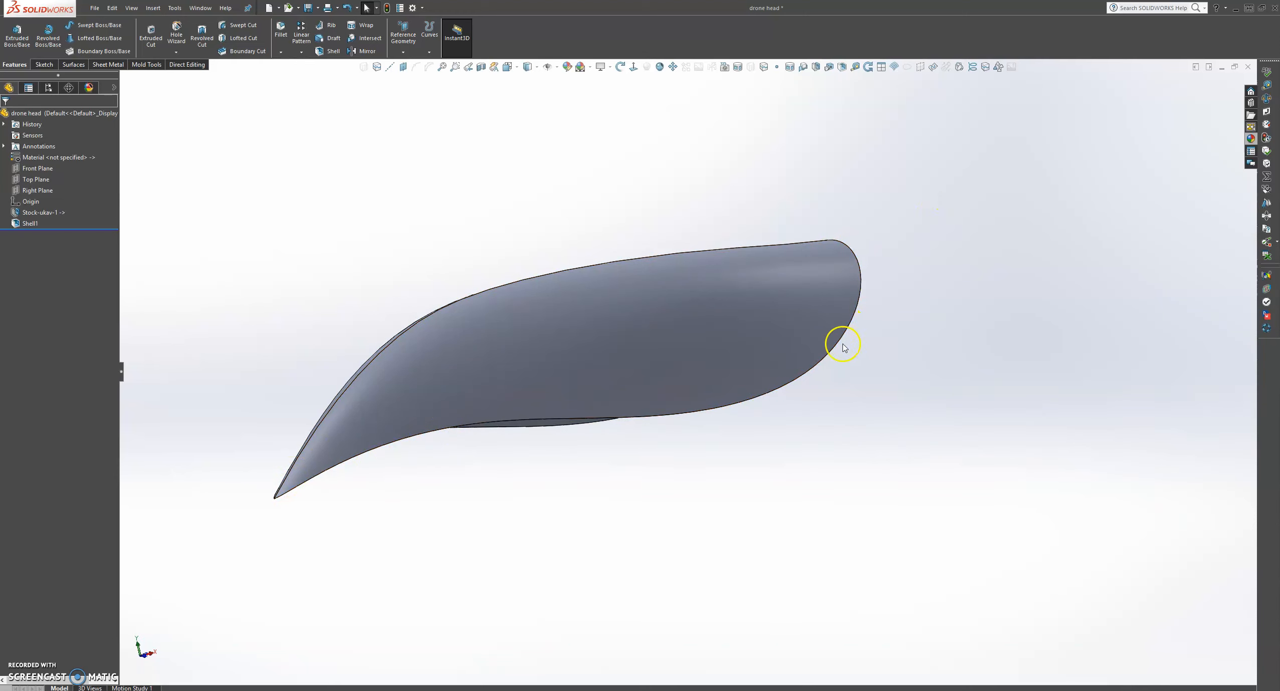
middle_drag(378, 487, 422, 496)
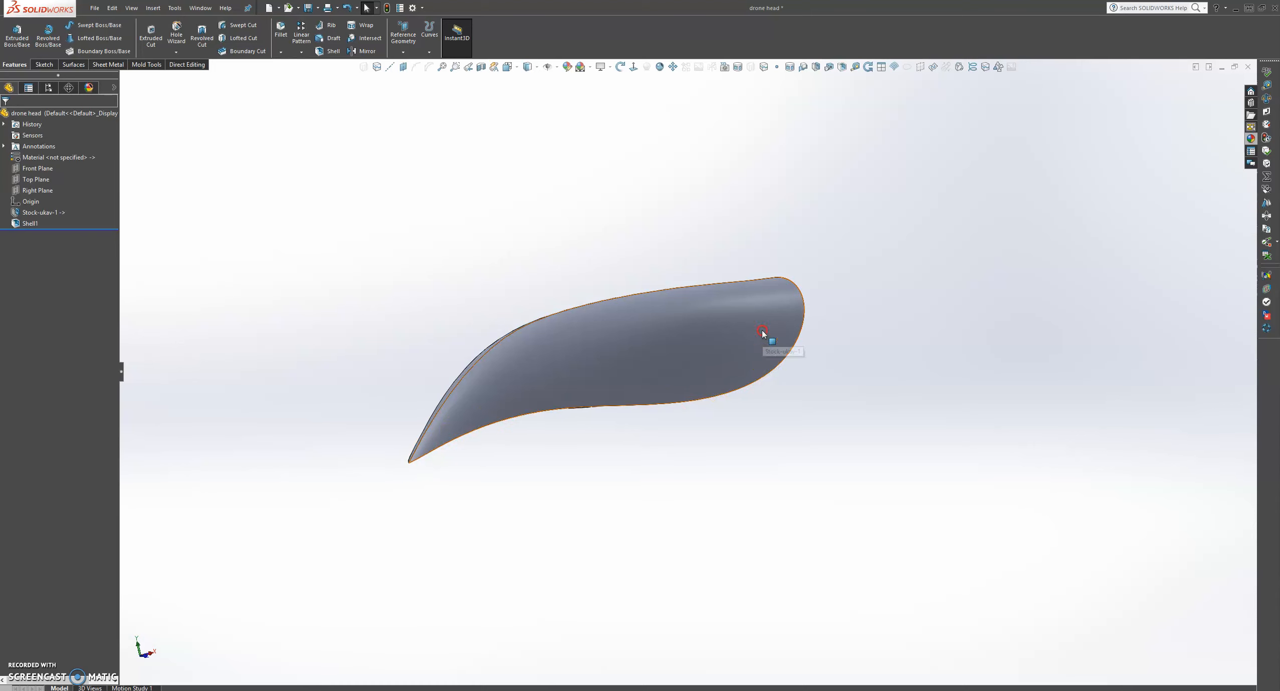
middle_drag(762, 332, 780, 449)
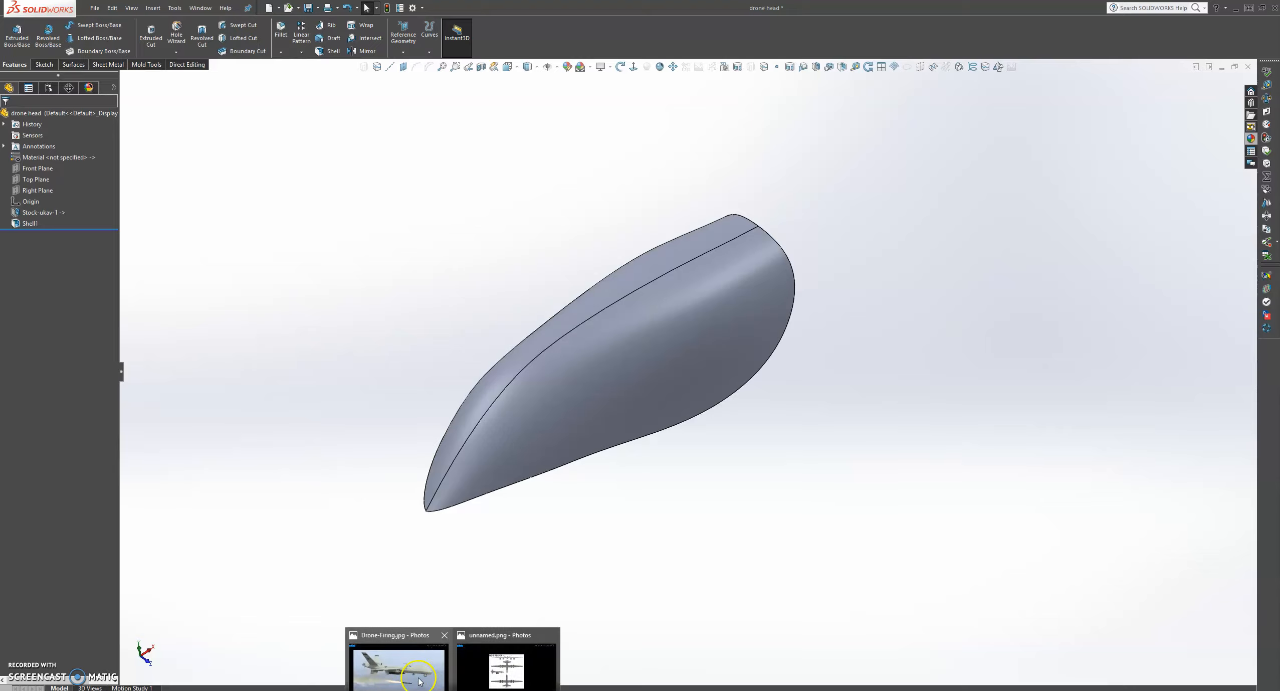
click(420, 680)
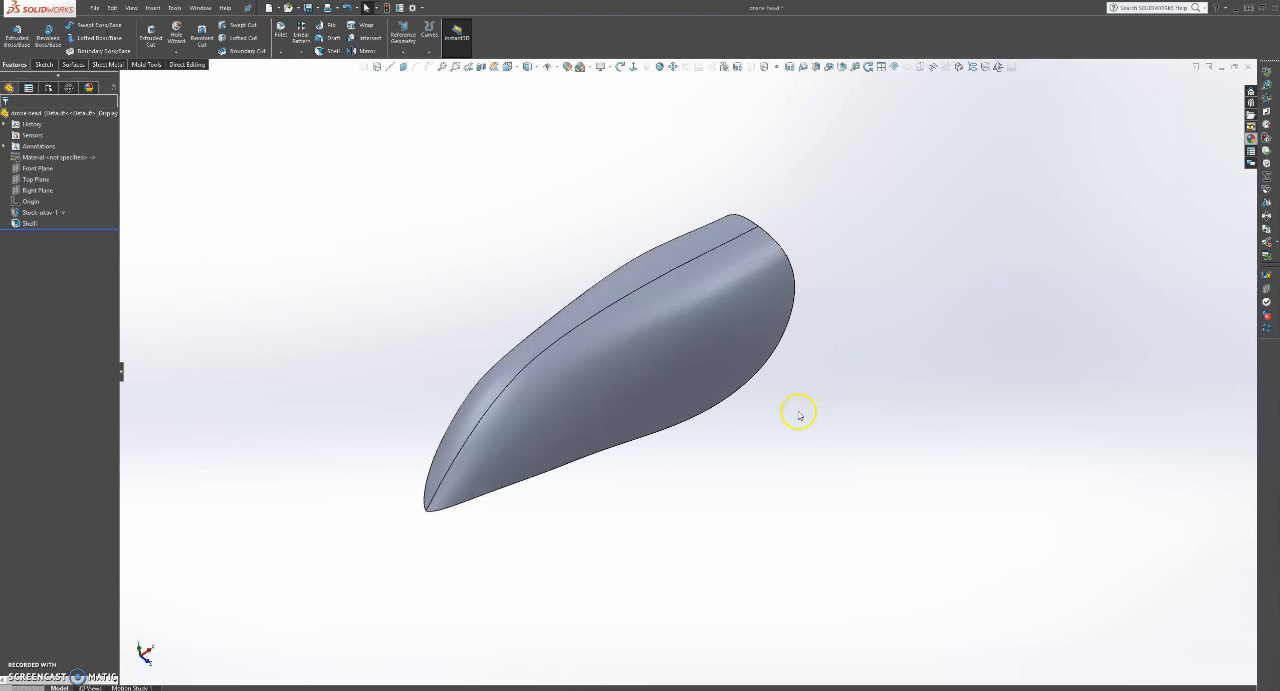
Create a reference plane offset 105 mm from the Front Plane
middle_drag(783, 404, 854, 307)
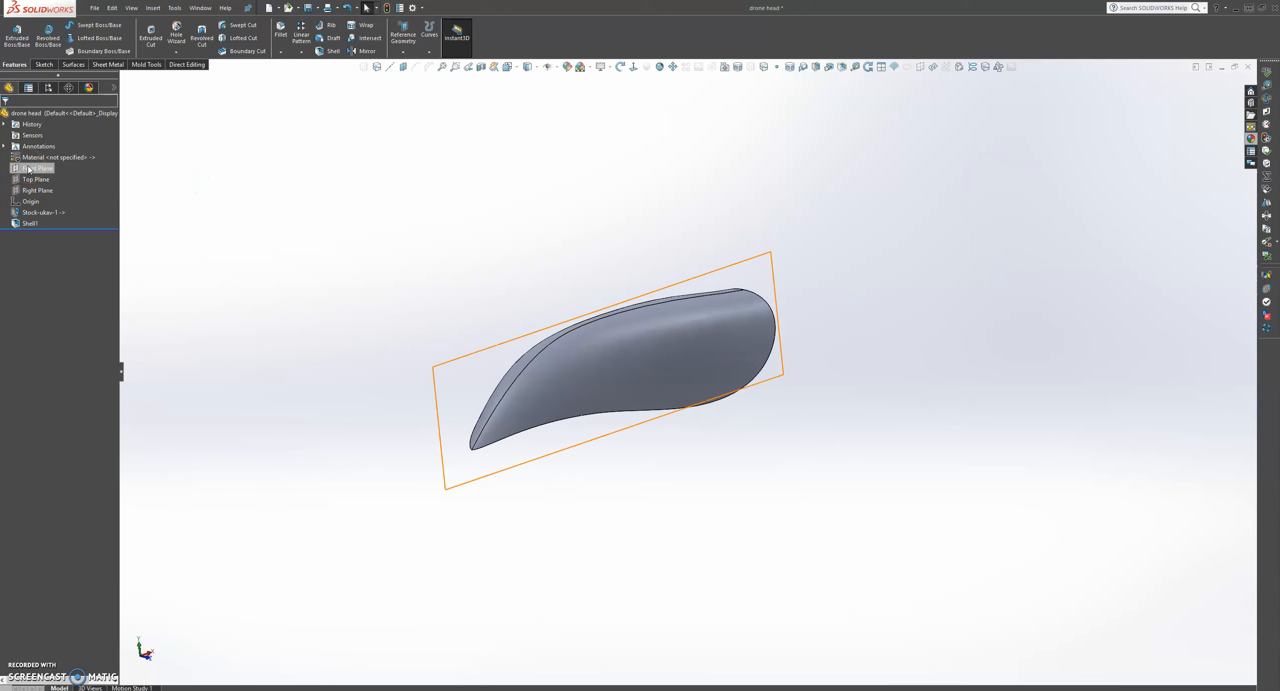
click(403, 67)
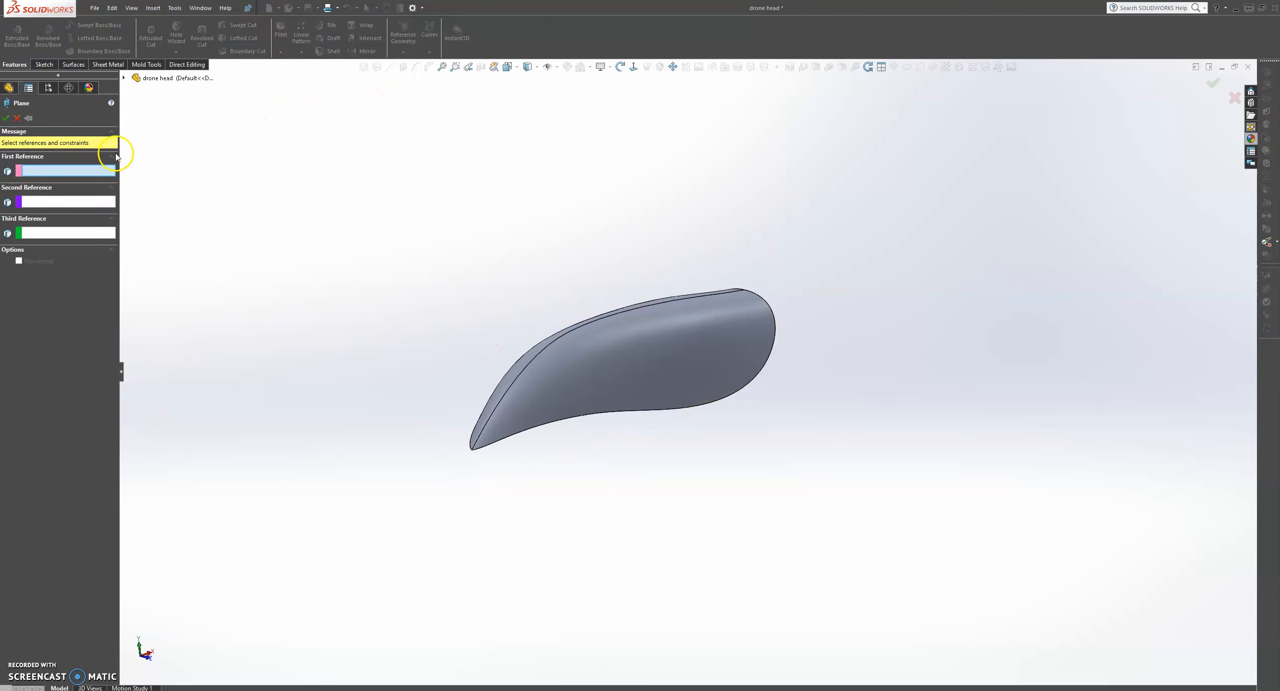
click(123, 77)
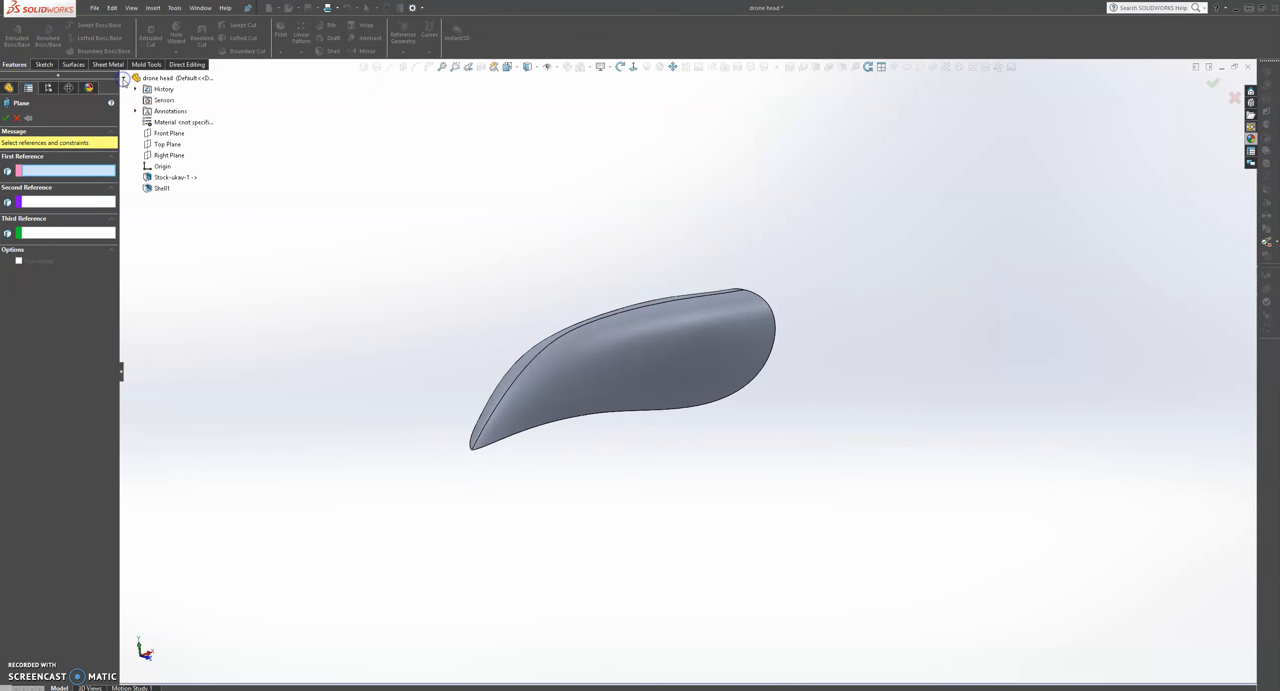
click(170, 134)
mouse_move(485, 318)
middle_down()
mouse_move(529, 334)
mouse_move(496, 332)
middle_up()
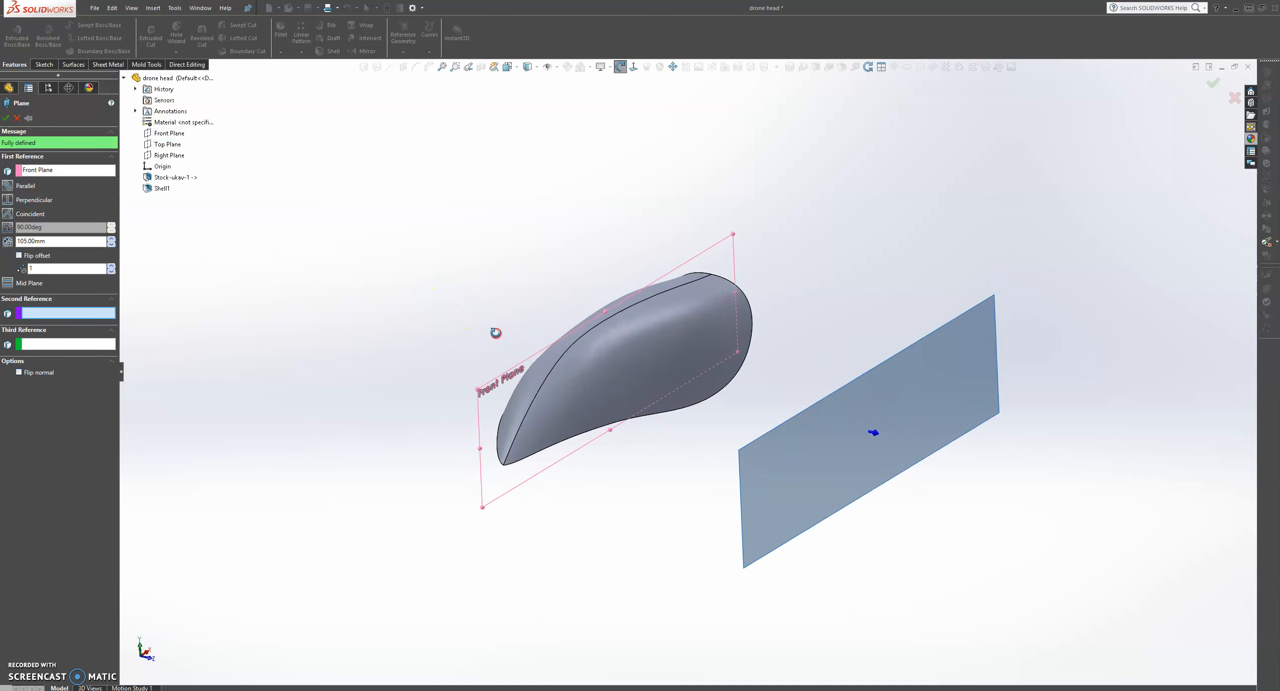
click(6, 118)
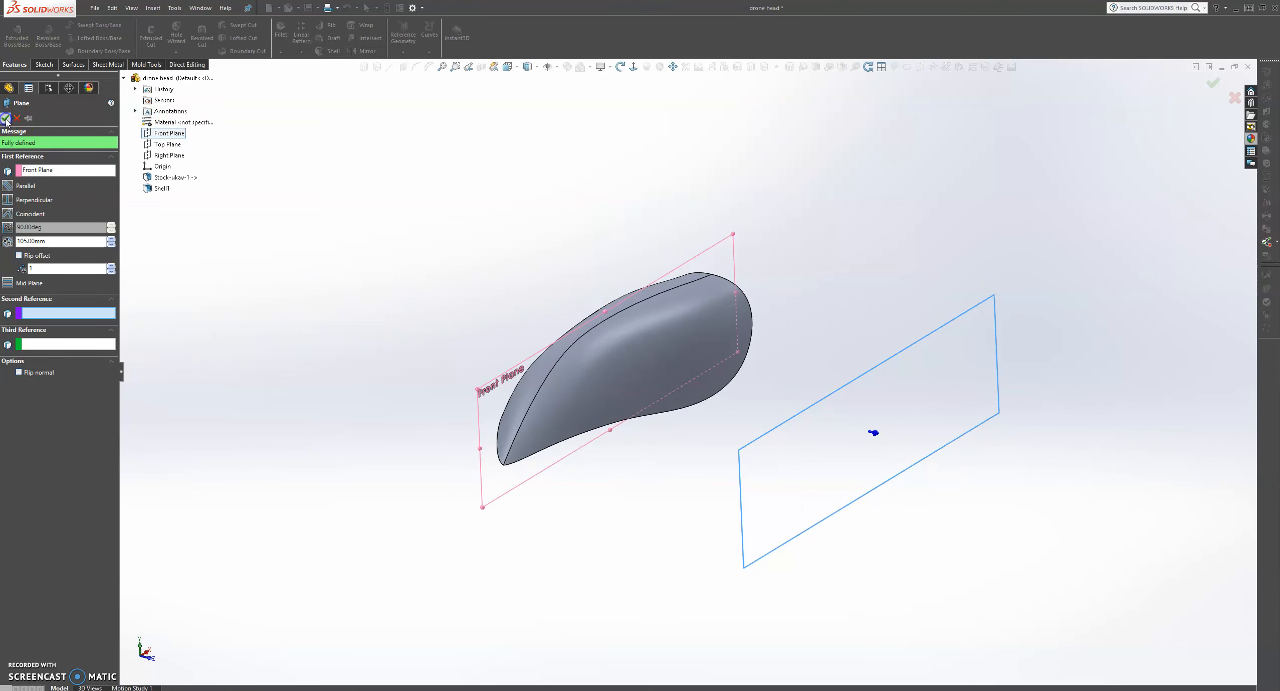
click(6, 119)
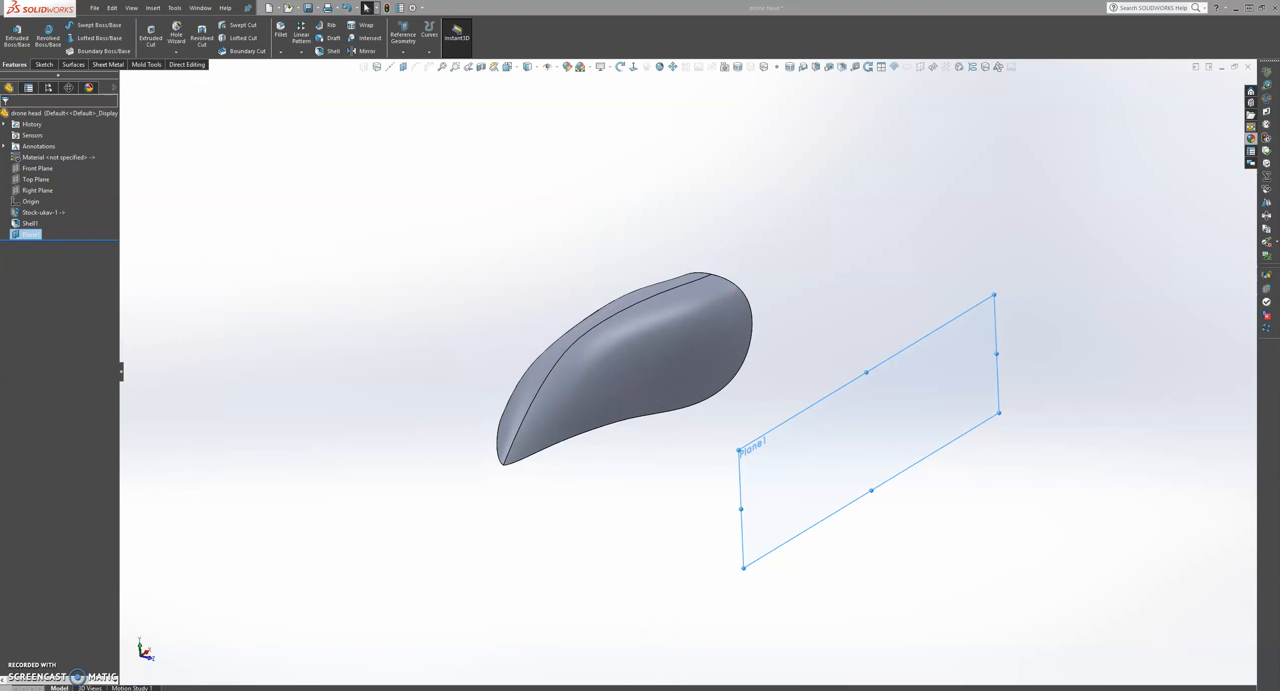
Start a sketch on the new offset plane, convert the drone head's side face outline into it, and trim away the upper curve
click(946, 359)
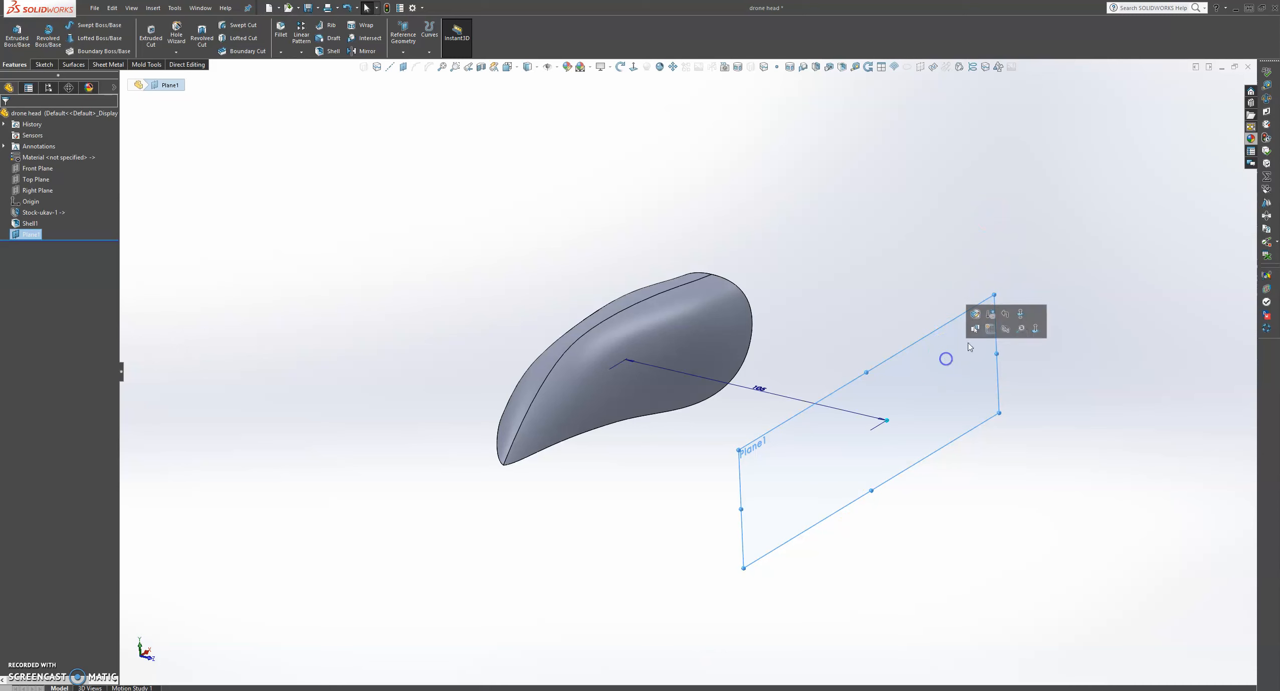
click(994, 331)
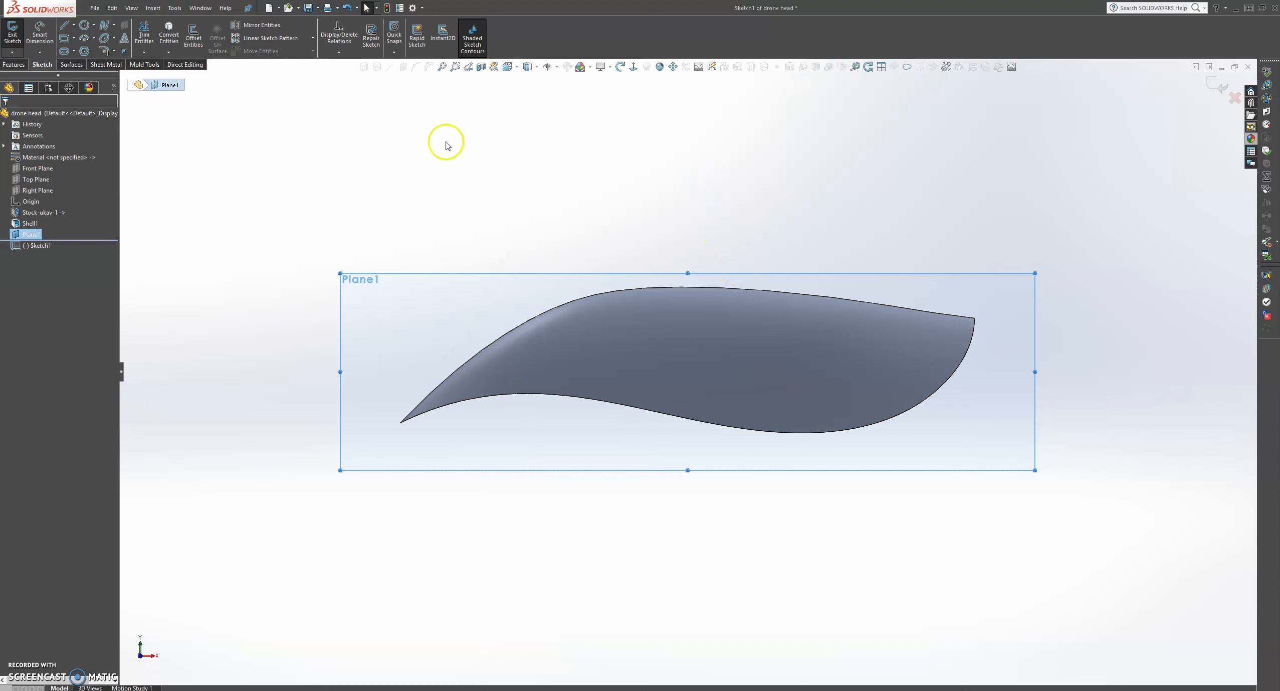
click(167, 34)
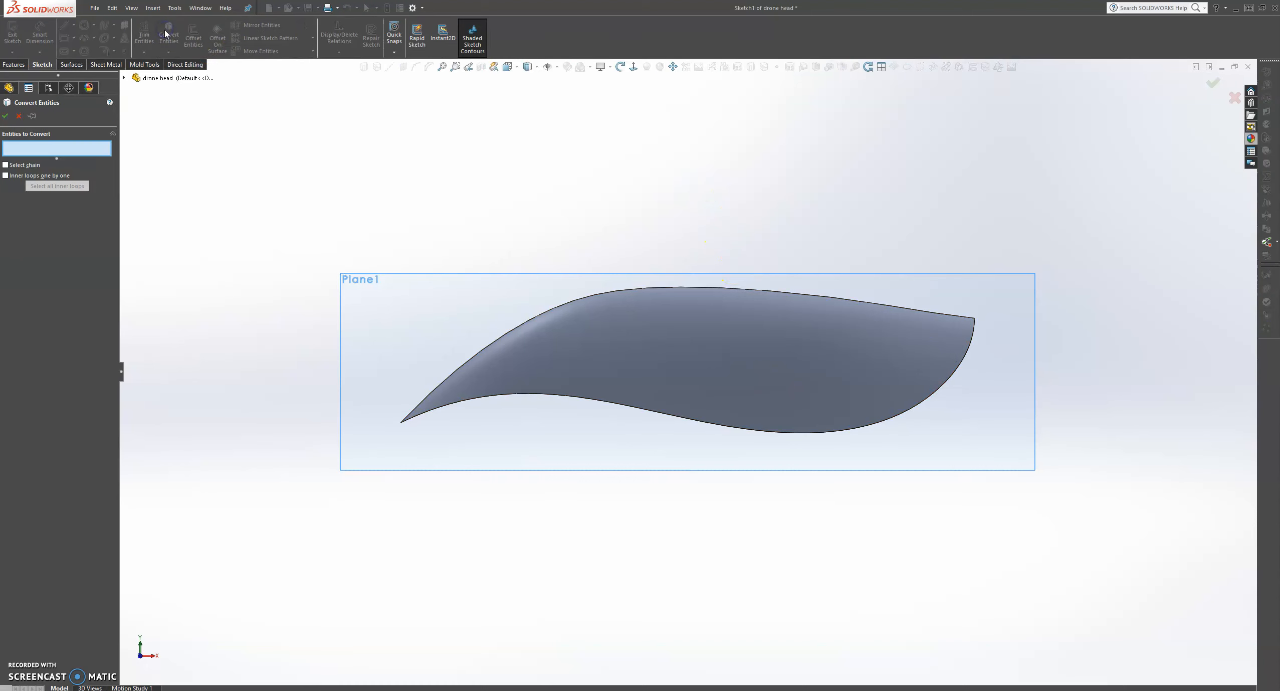
click(647, 340)
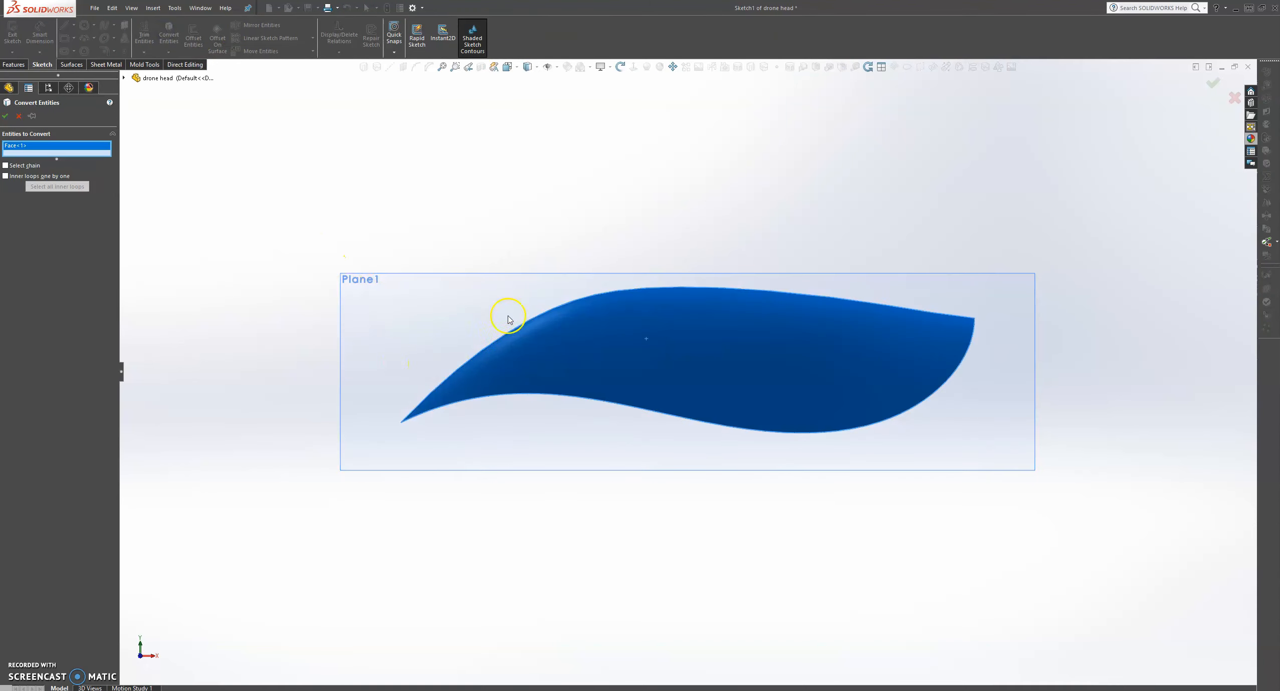
click(6, 119)
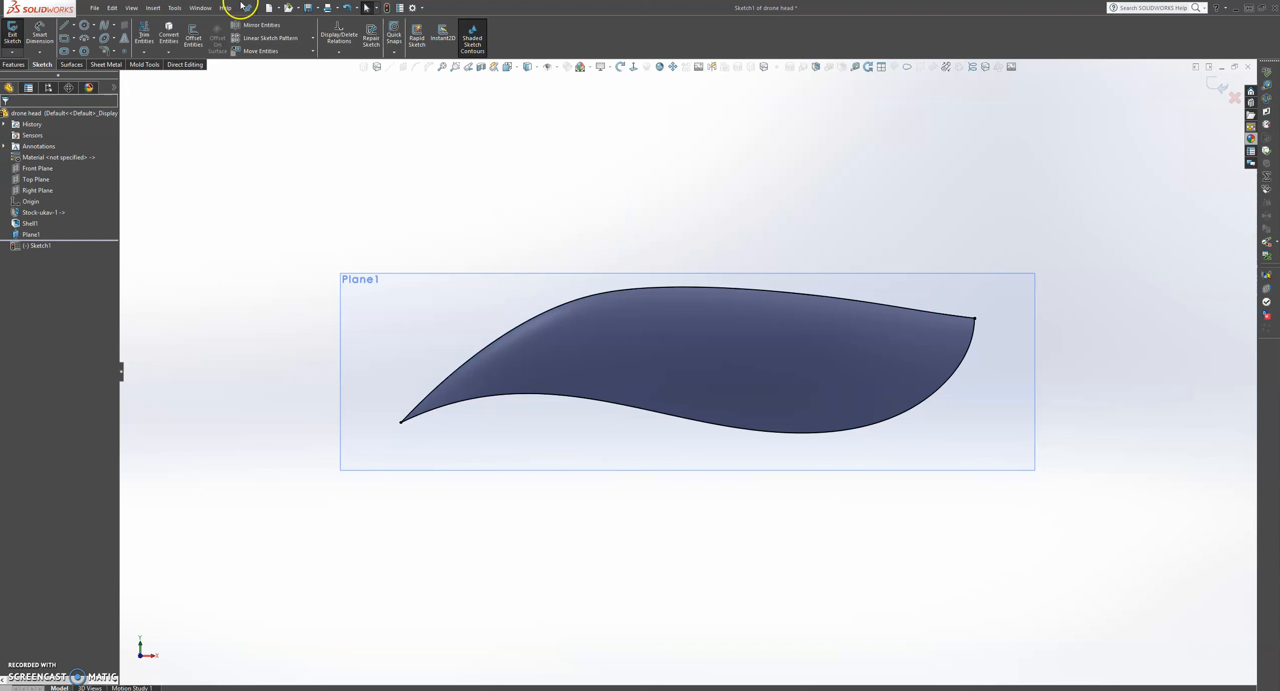
click(143, 34)
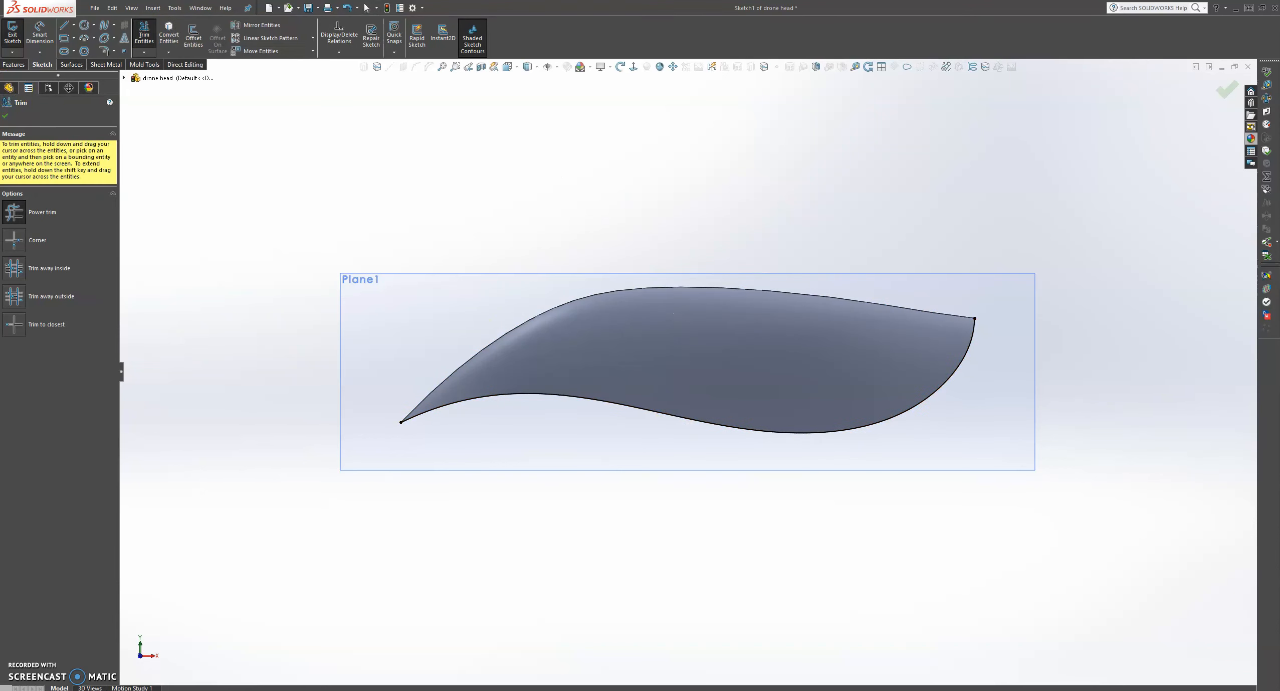
click(5, 116)
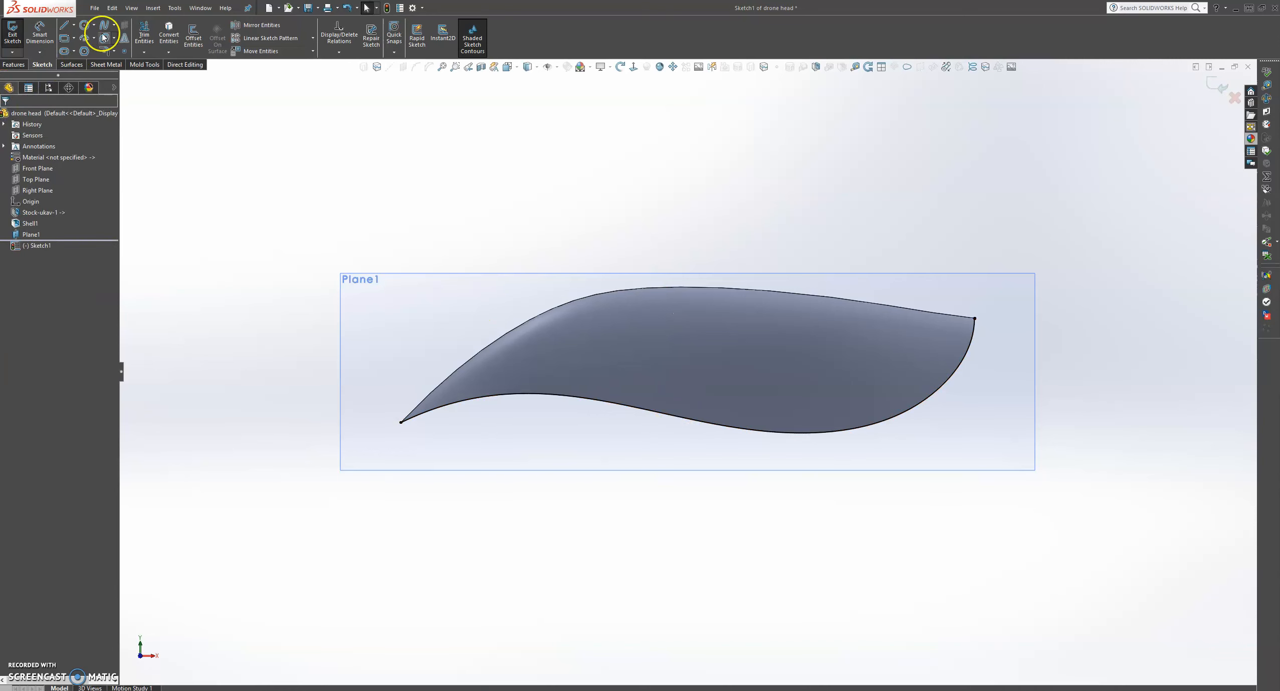
Offset the converted lower edge curve 2.50 mm in the reversed direction, into the drone head
click(191, 34)
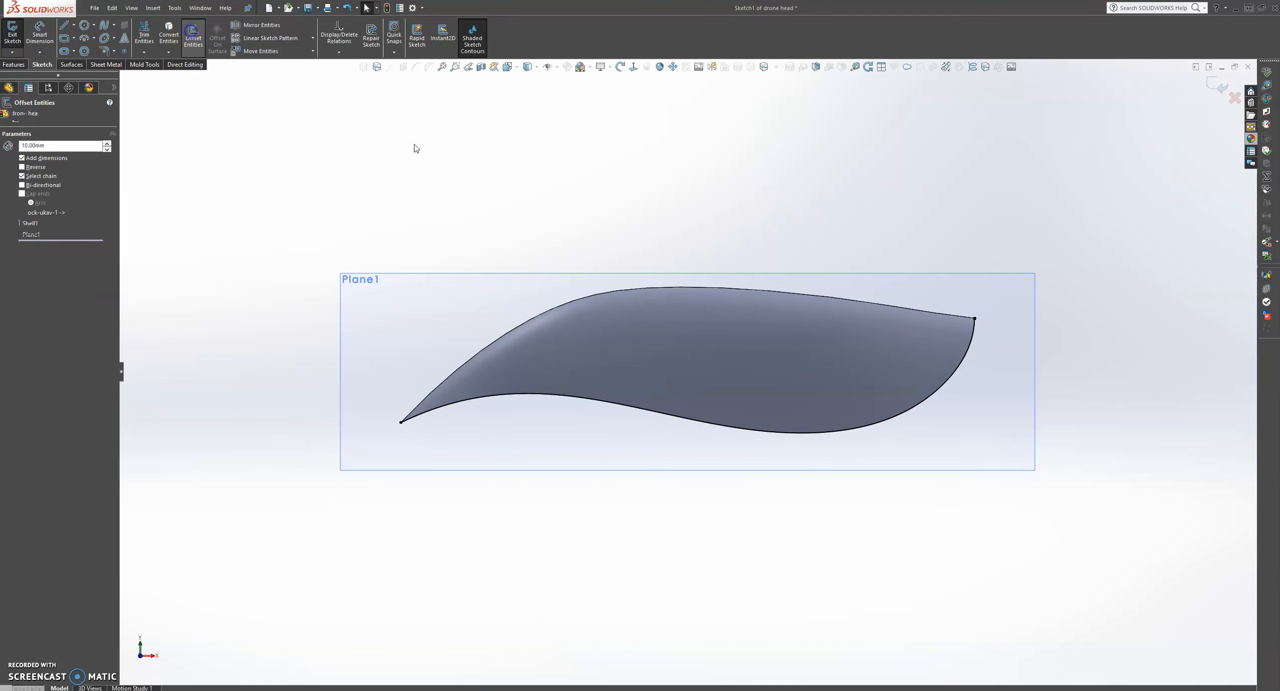
click(615, 403)
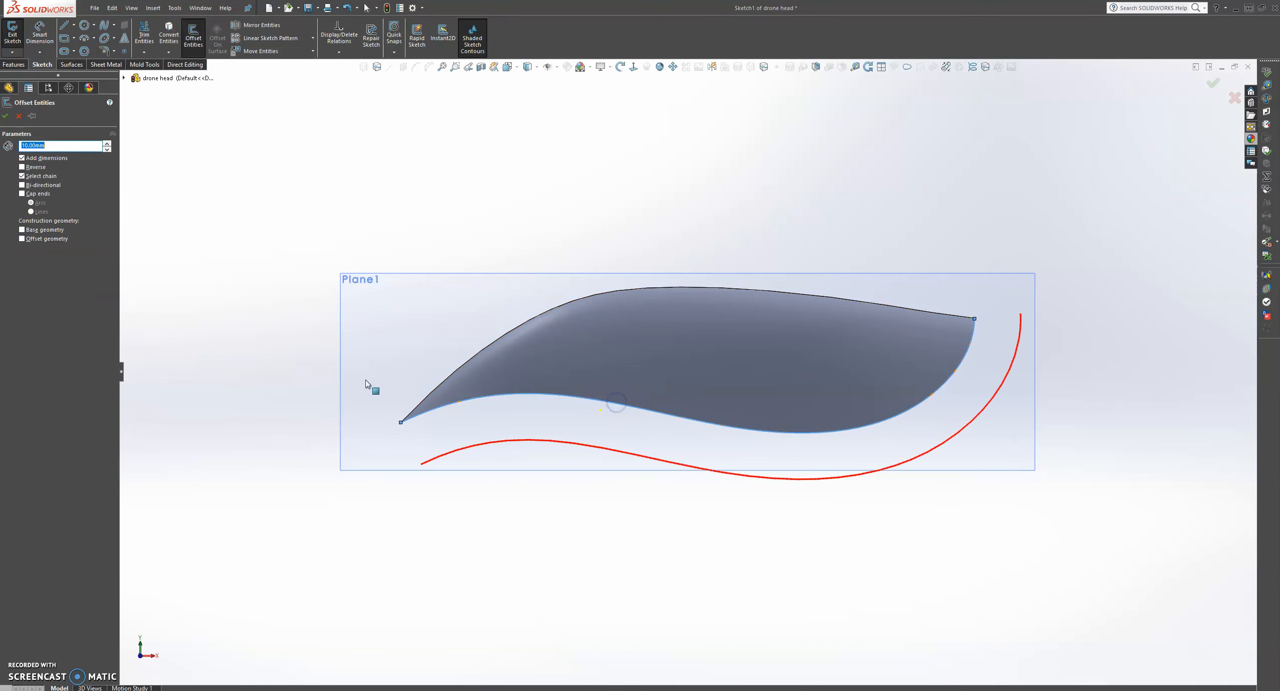
click(22, 167)
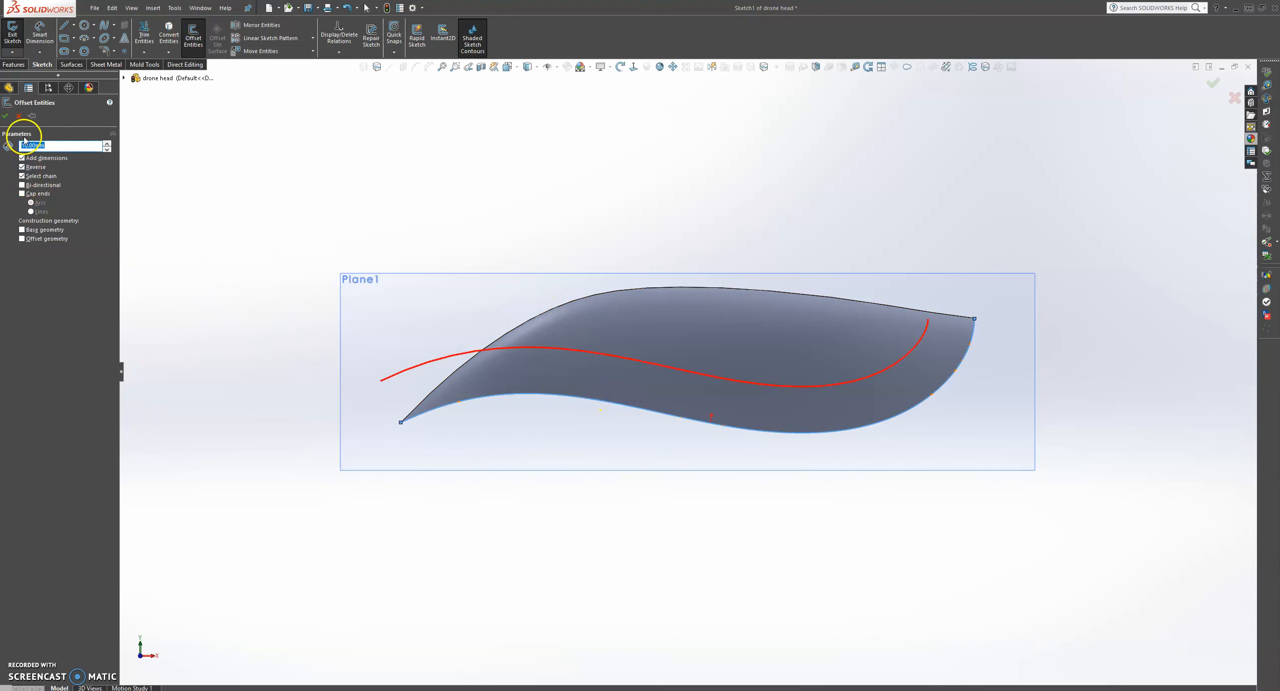
key(Return)
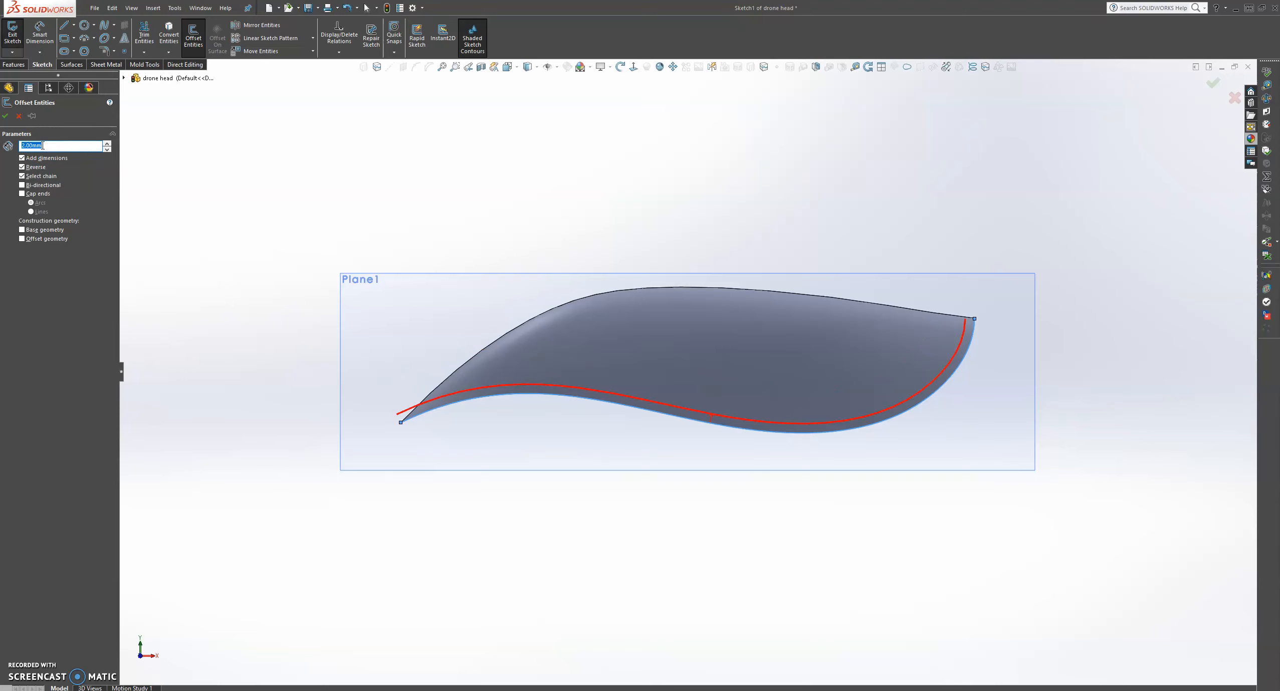
key(Return)
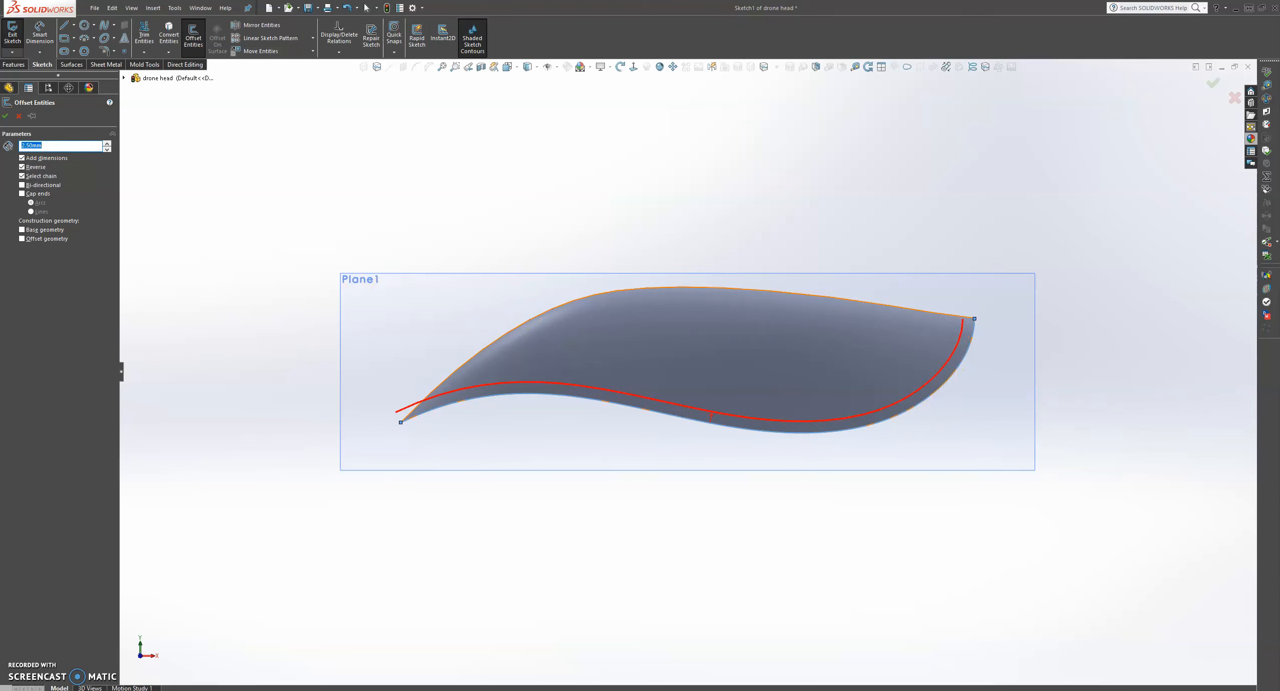
click(6, 118)
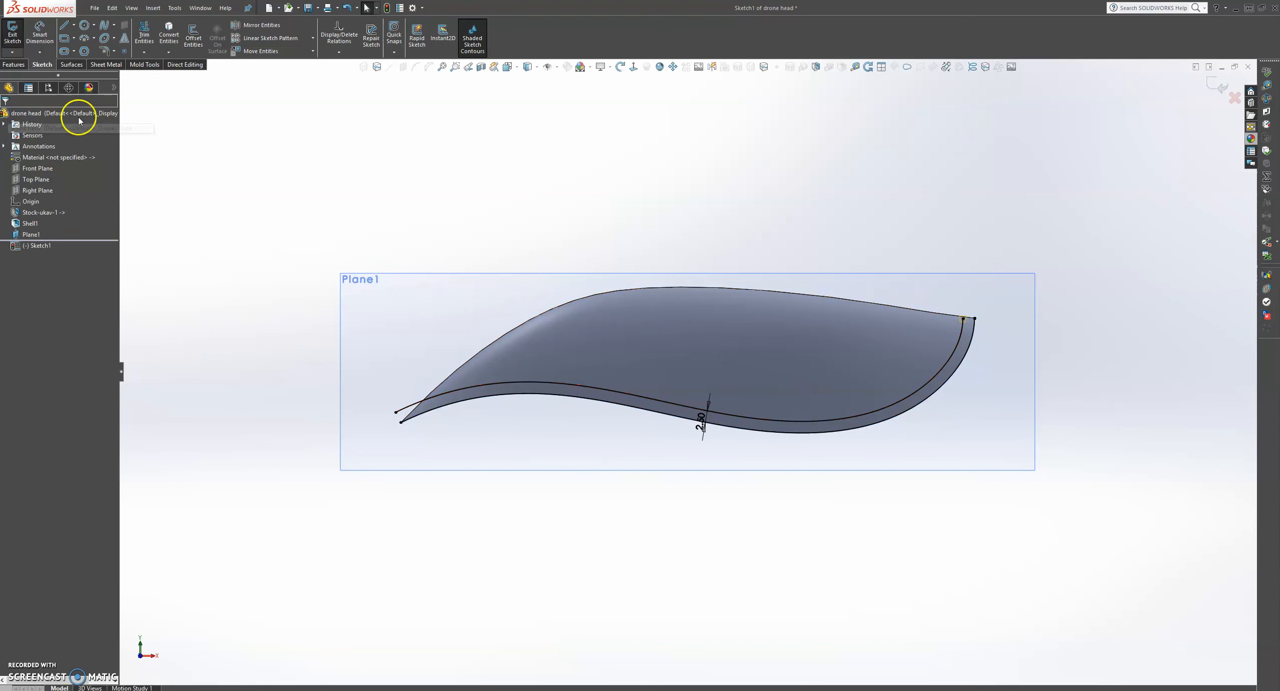
Draw a short upward spline from the offset curve's end at the head's blunt tip, extending past the upper edge
scroll(1002, 347, down, 3)
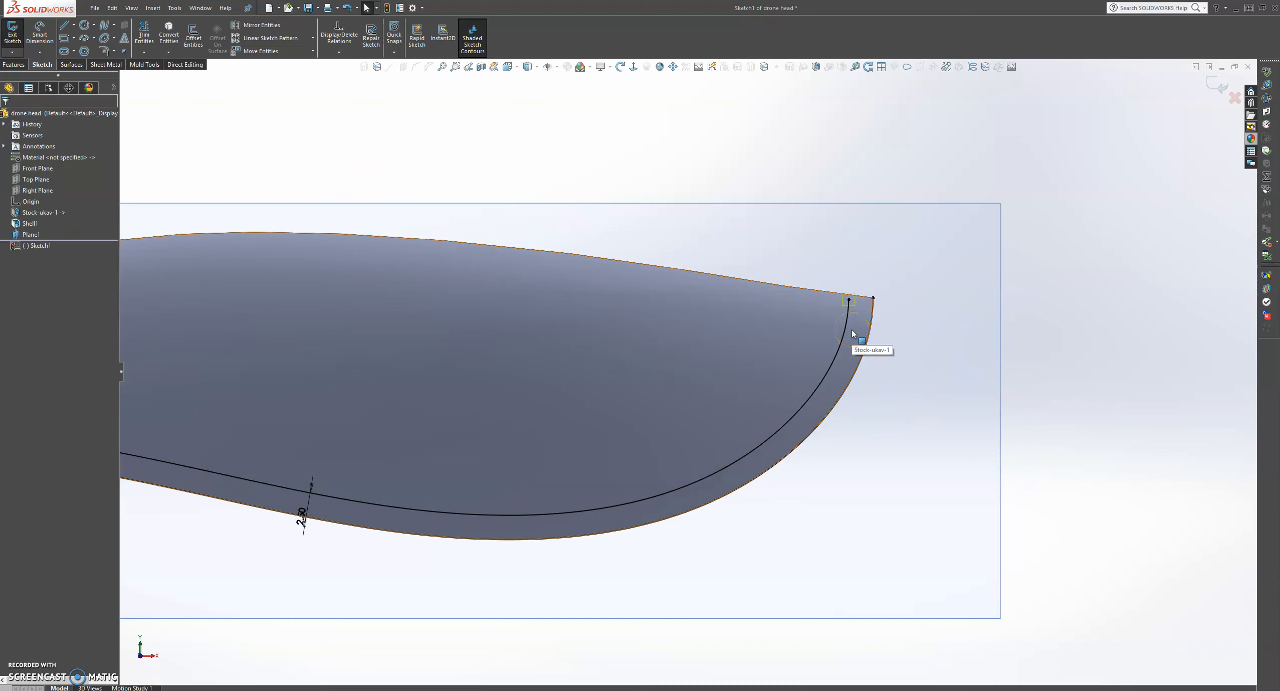
click(850, 301)
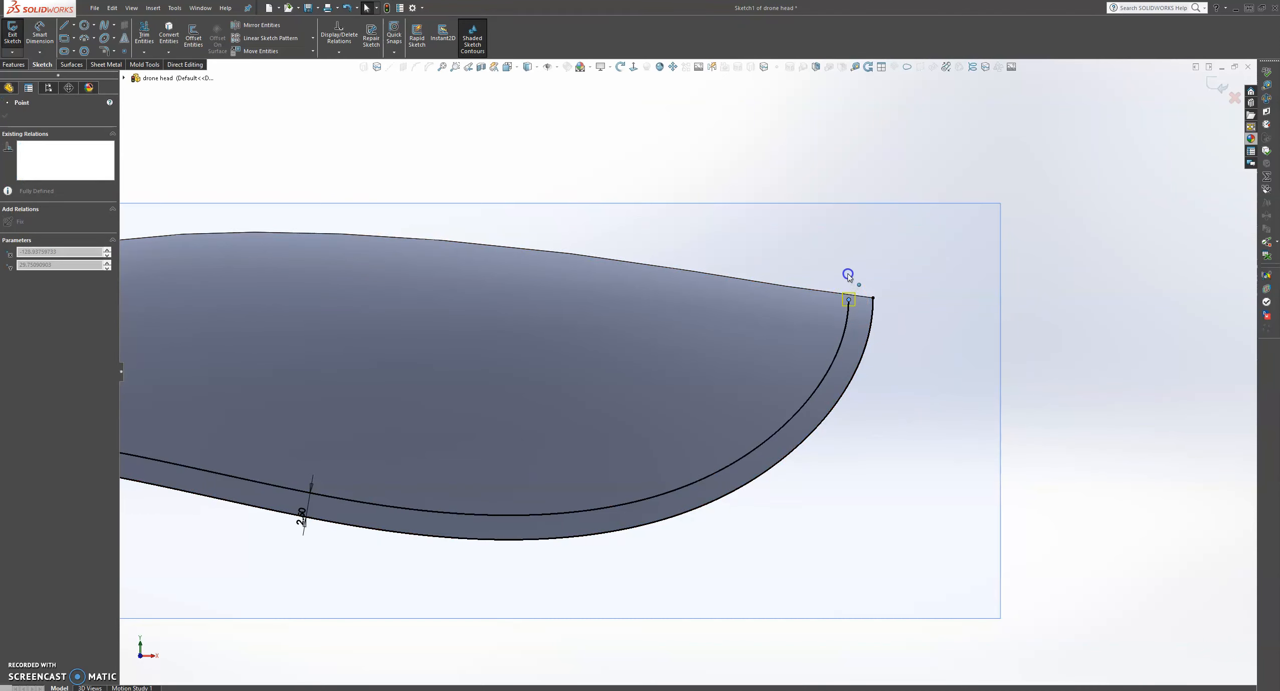
click(1048, 272)
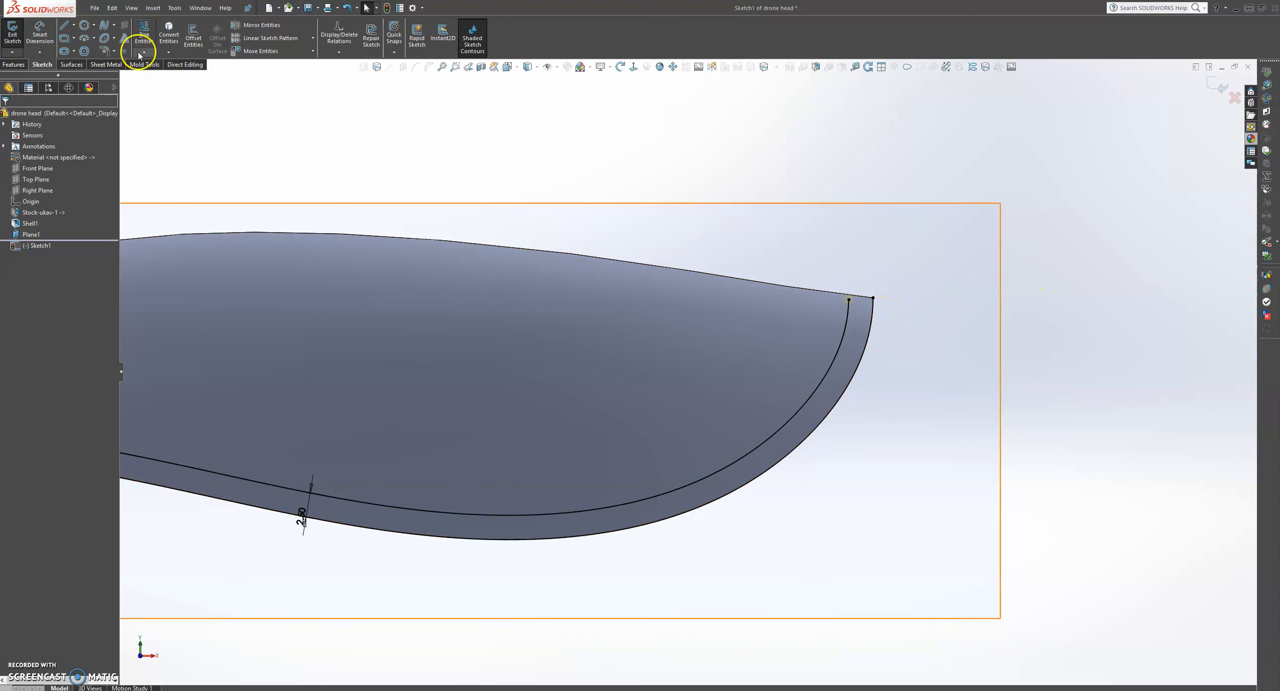
click(63, 25)
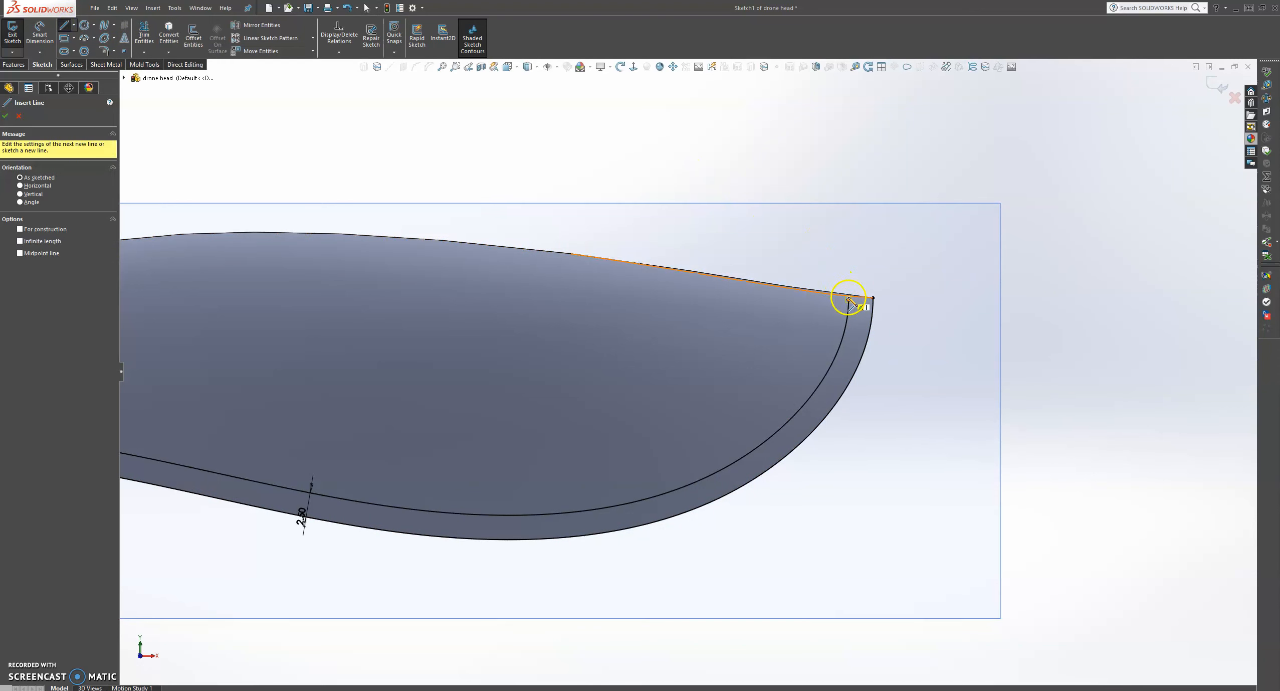
click(103, 25)
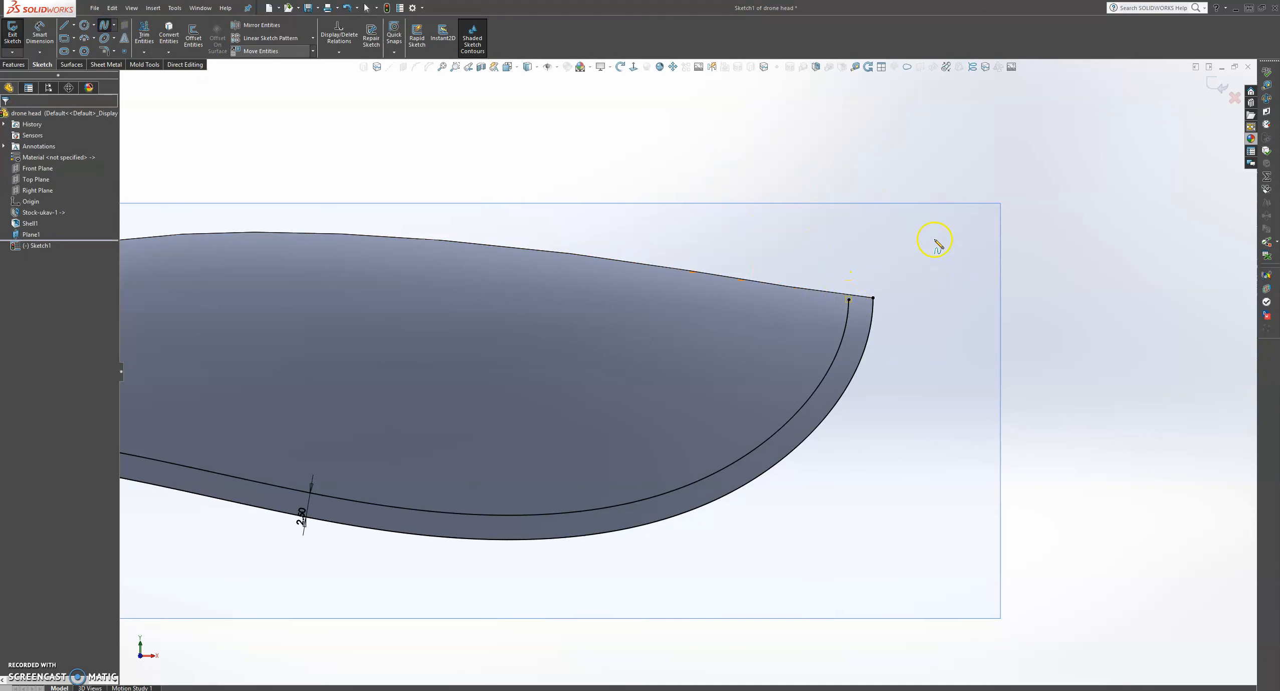
click(872, 298)
click(848, 300)
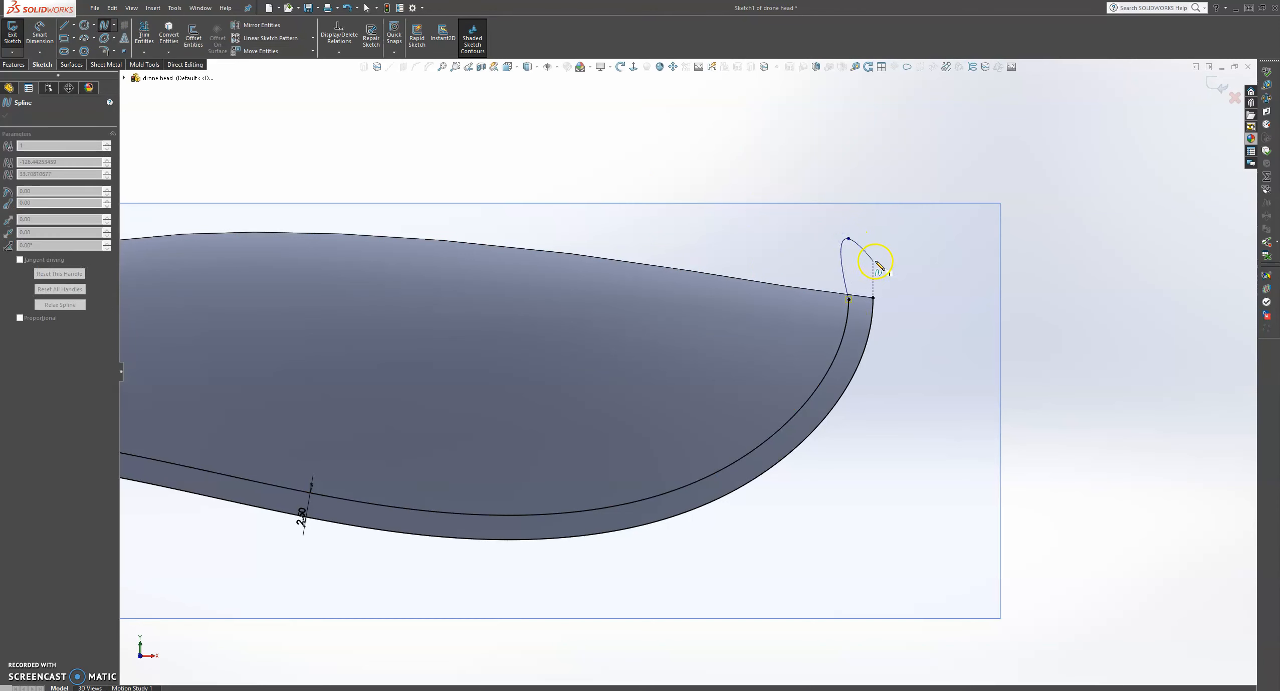
key(Escape)
Try to make the short spline tangent to the offset curve
click(848, 317)
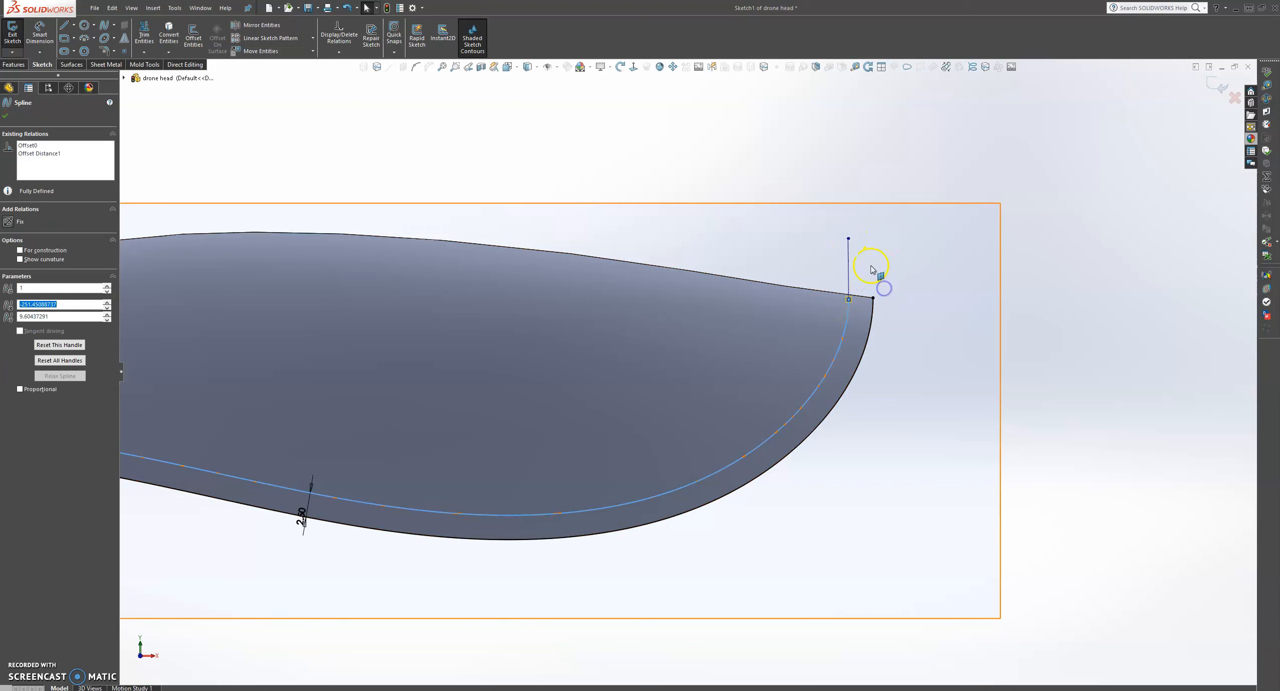
ctrl+click(847, 267)
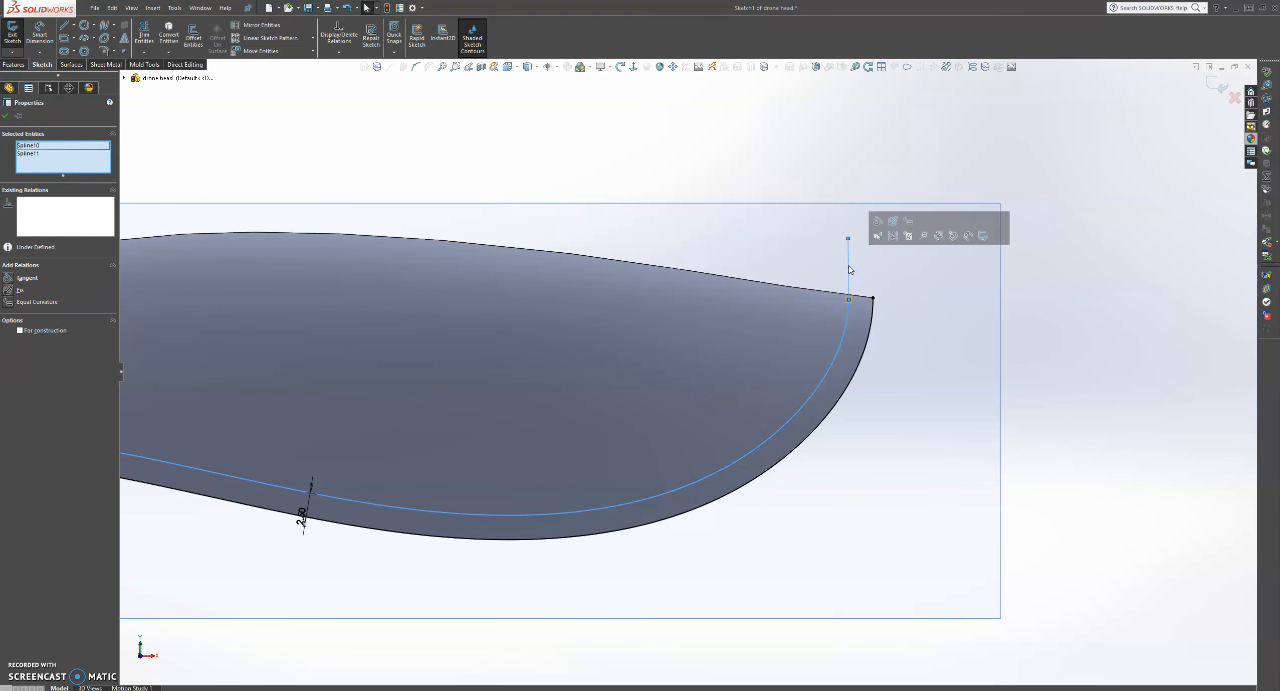
click(875, 222)
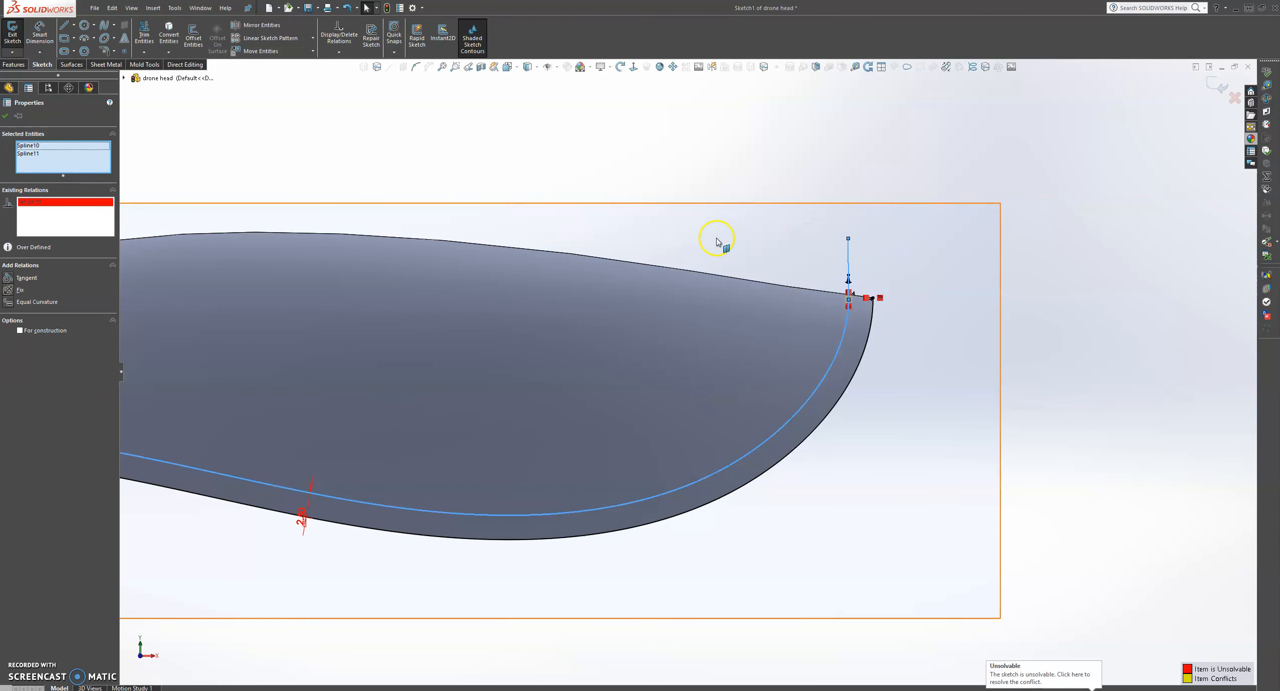
click(8, 114)
Check both ends of the offset sketch and undo the tangent relation
scroll(713, 273, up, 3)
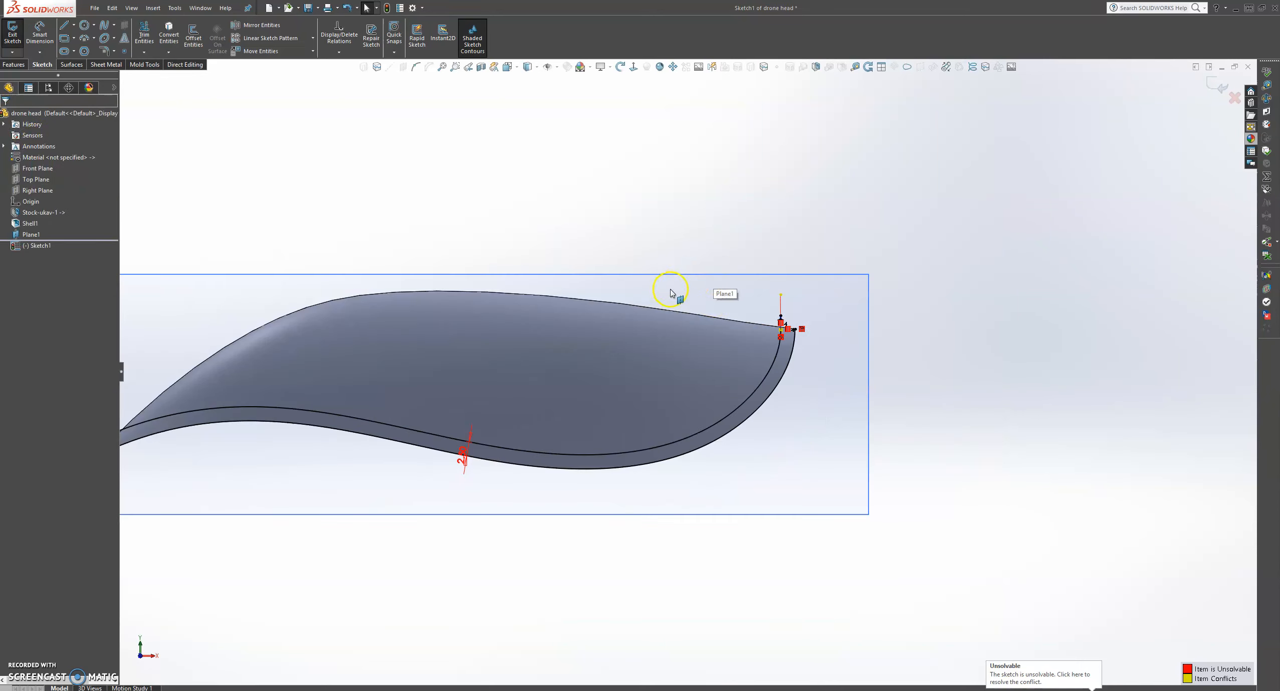
scroll(277, 363, up, 2)
scroll(300, 400, down, 5)
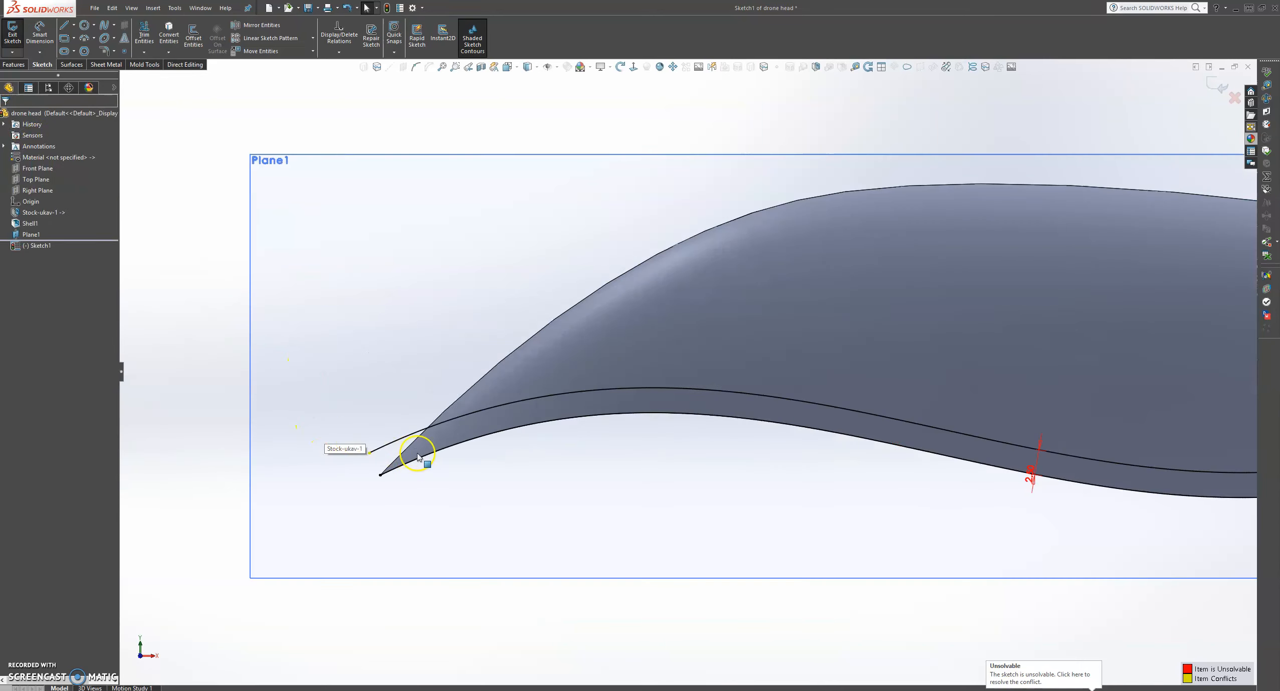
scroll(815, 449, up, 3)
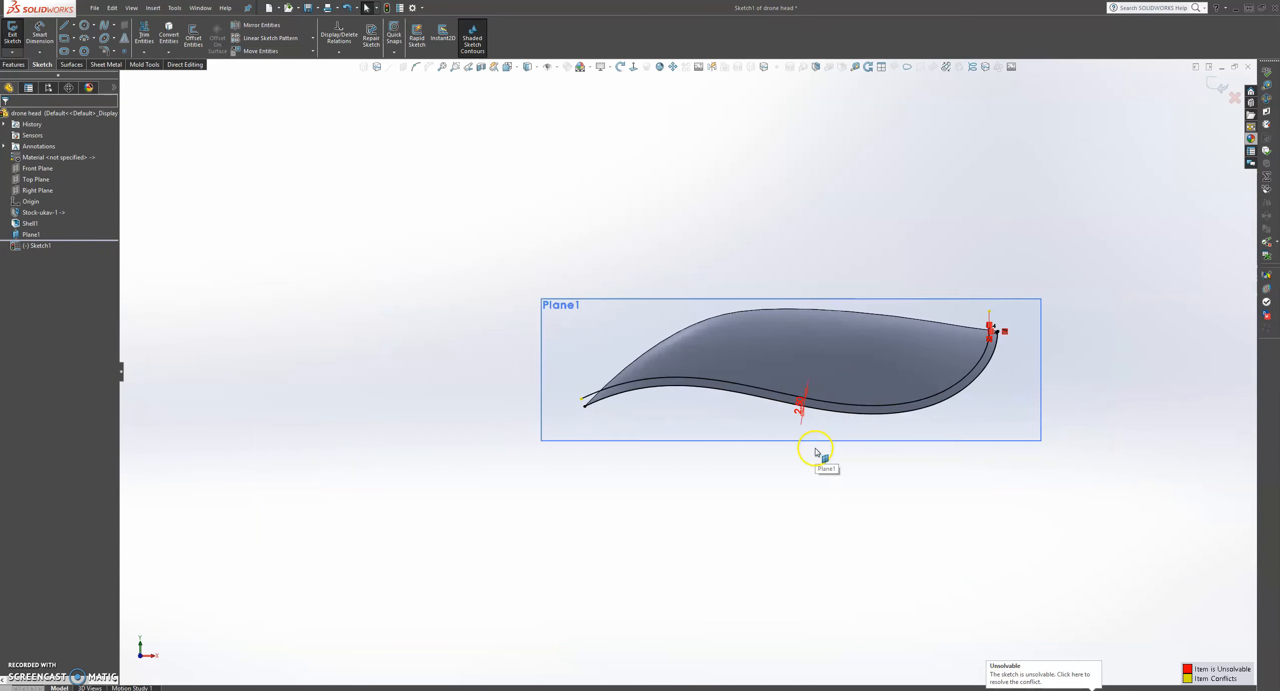
middle_drag(960, 392, 673, 382)
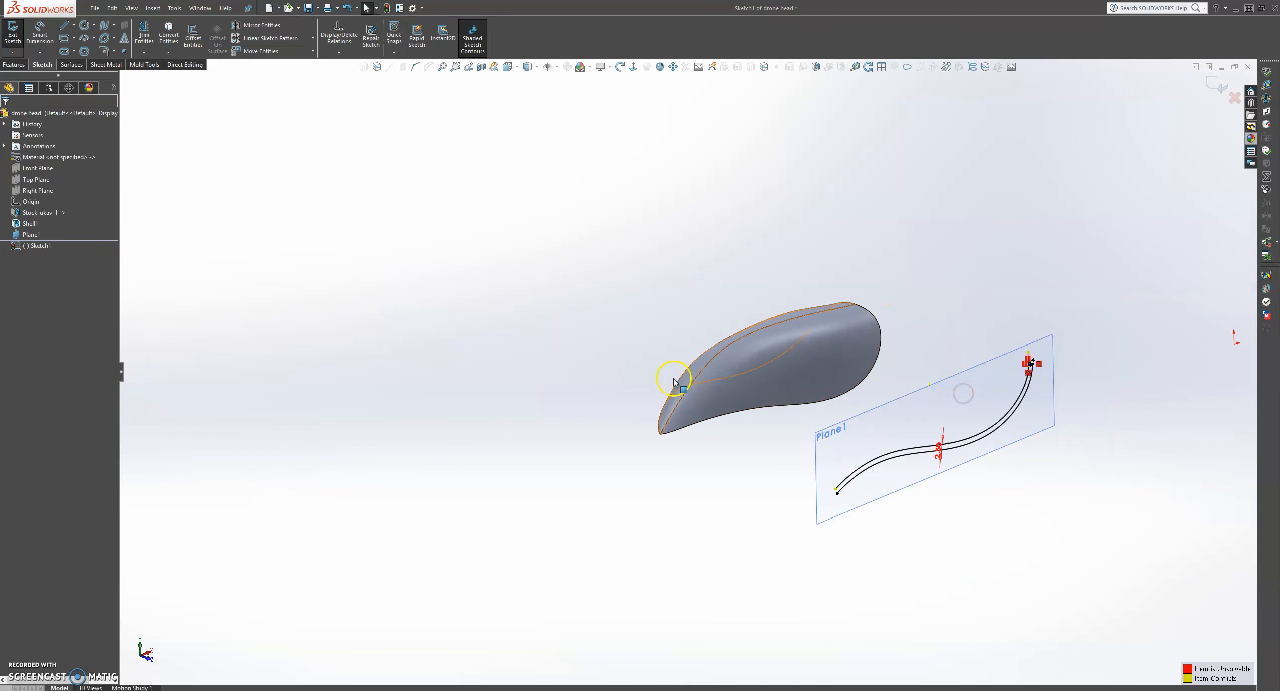
scroll(1045, 379, down, 3)
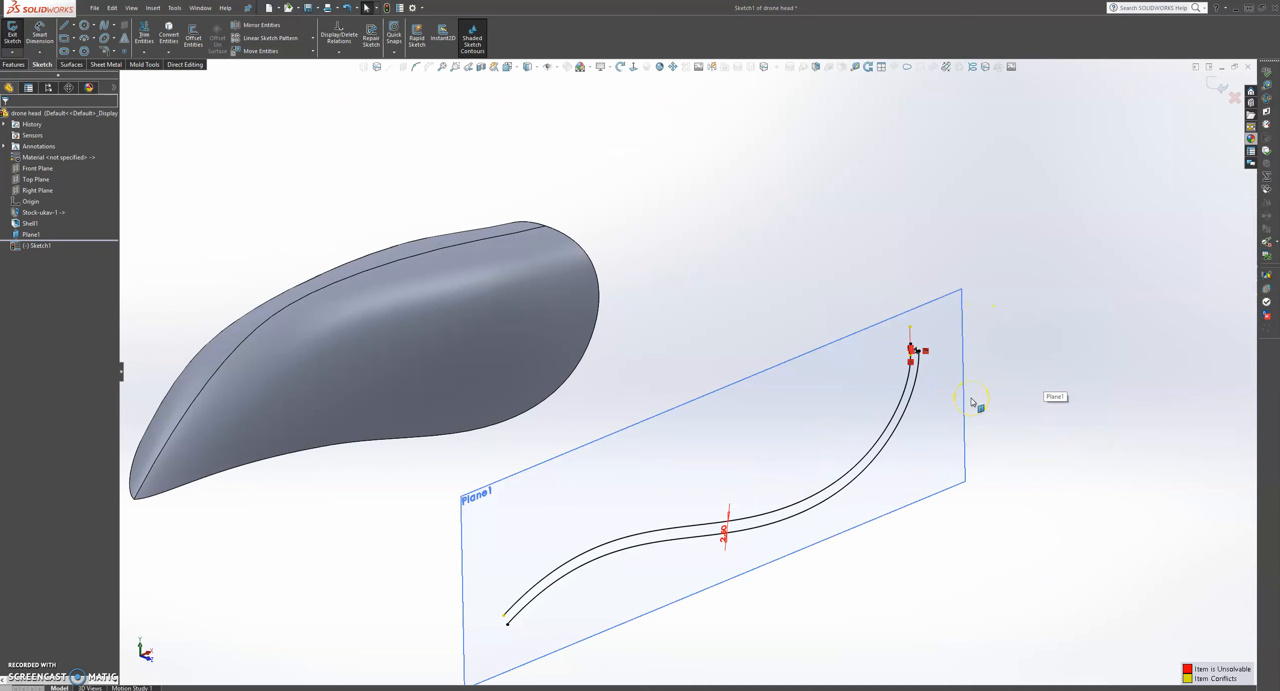
key(ctrl+z)
click(993, 315)
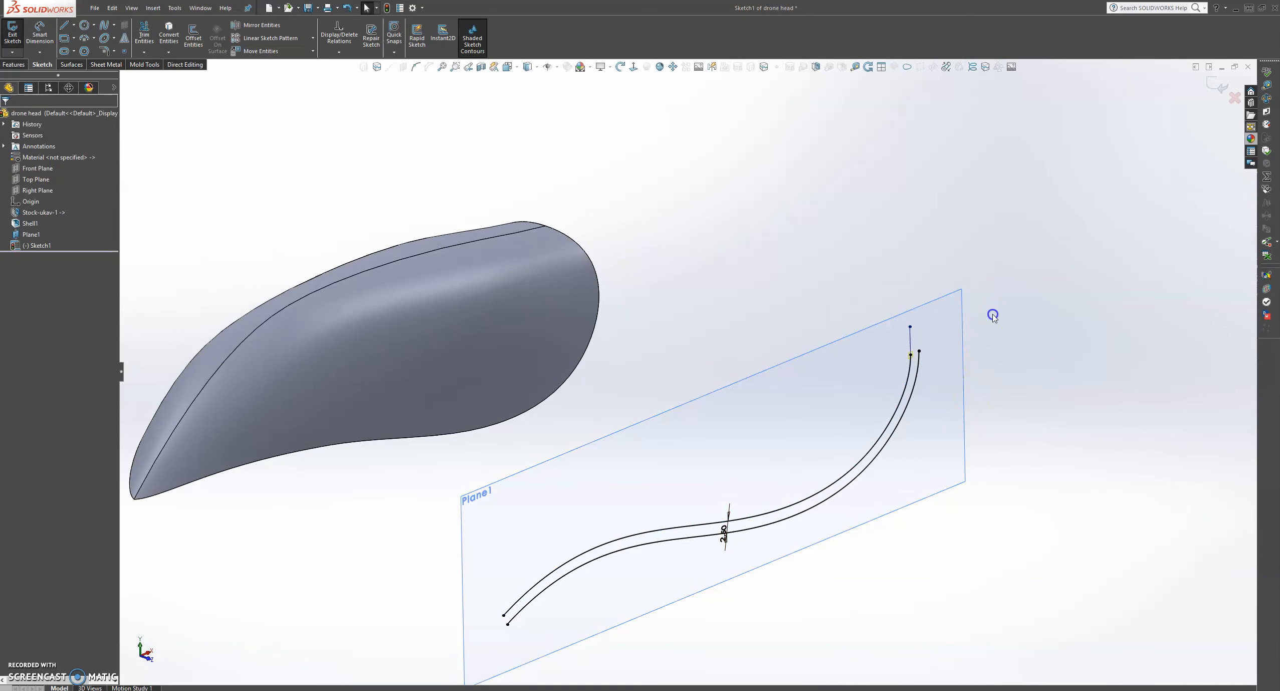
Try to trim away the outer converted edge curve, view the sketch plane straight on, and undo the trim
scroll(948, 379, up, 2)
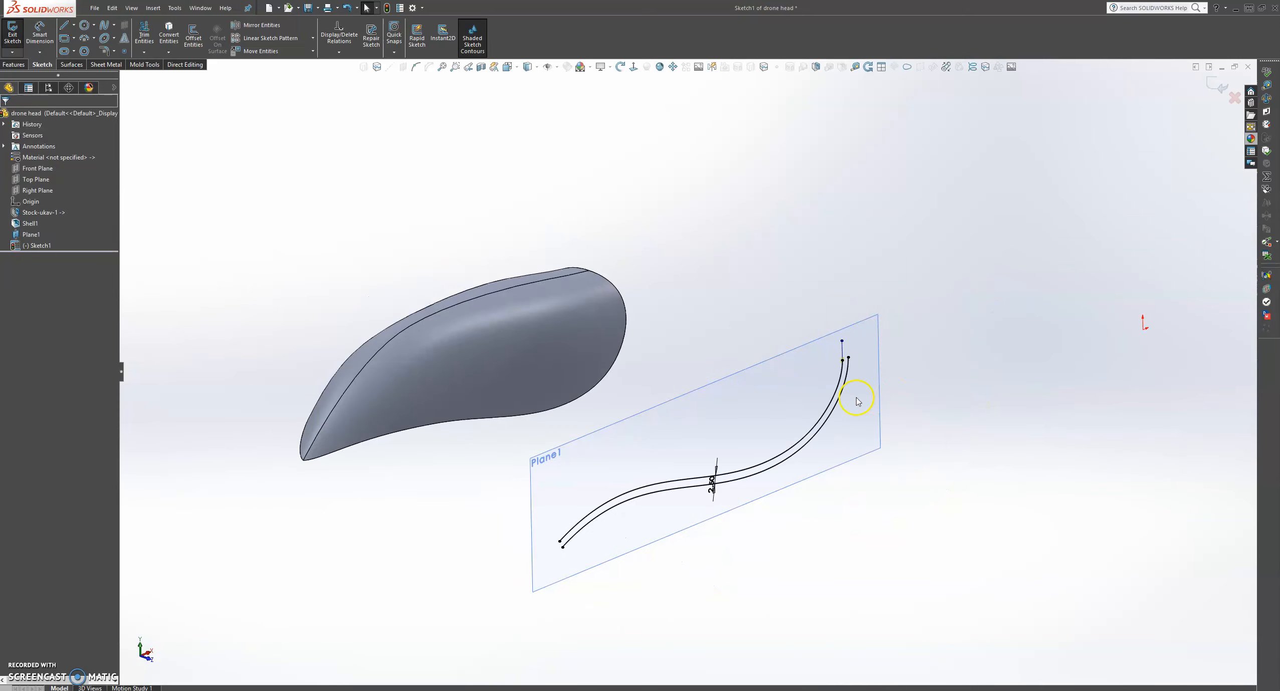
click(817, 438)
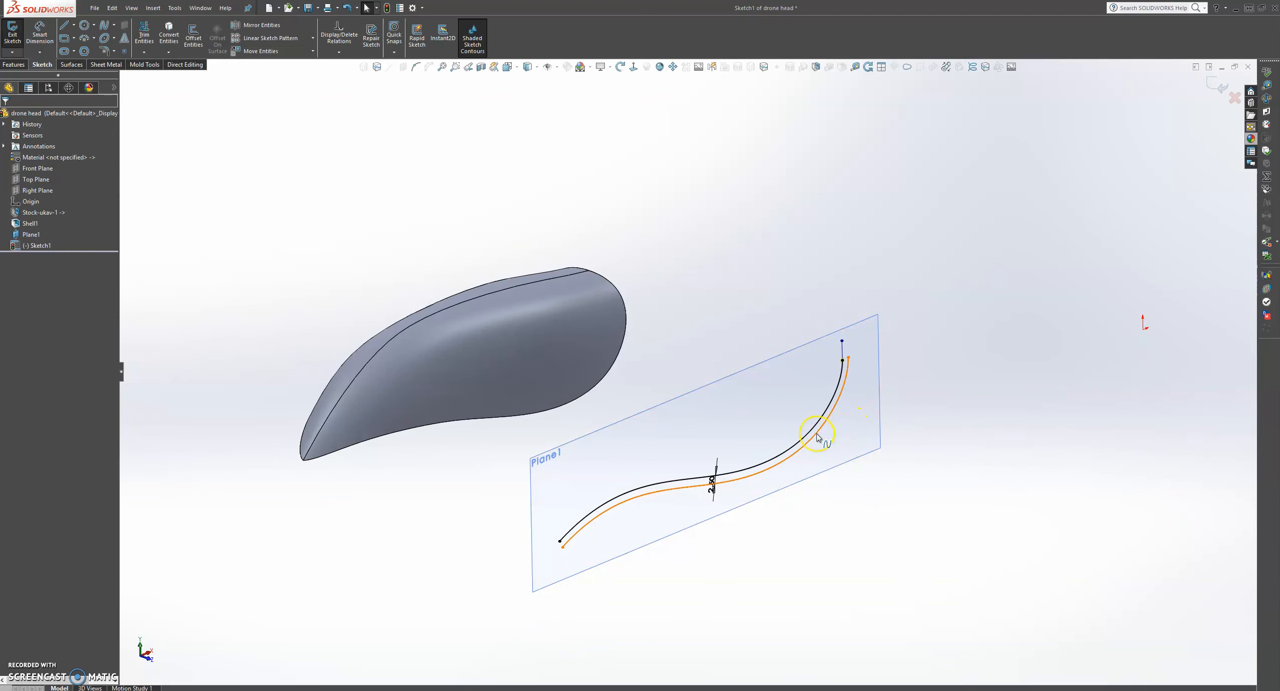
click(143, 34)
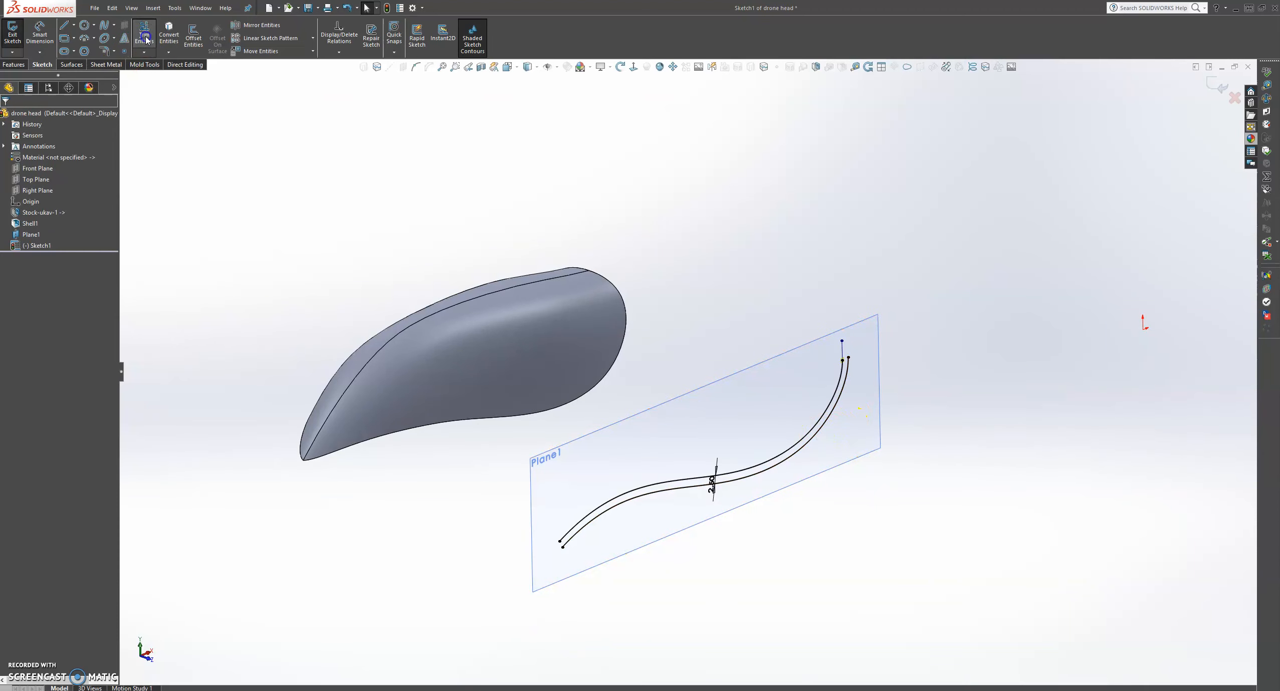
click(851, 440)
drag(817, 440, 807, 439)
click(634, 67)
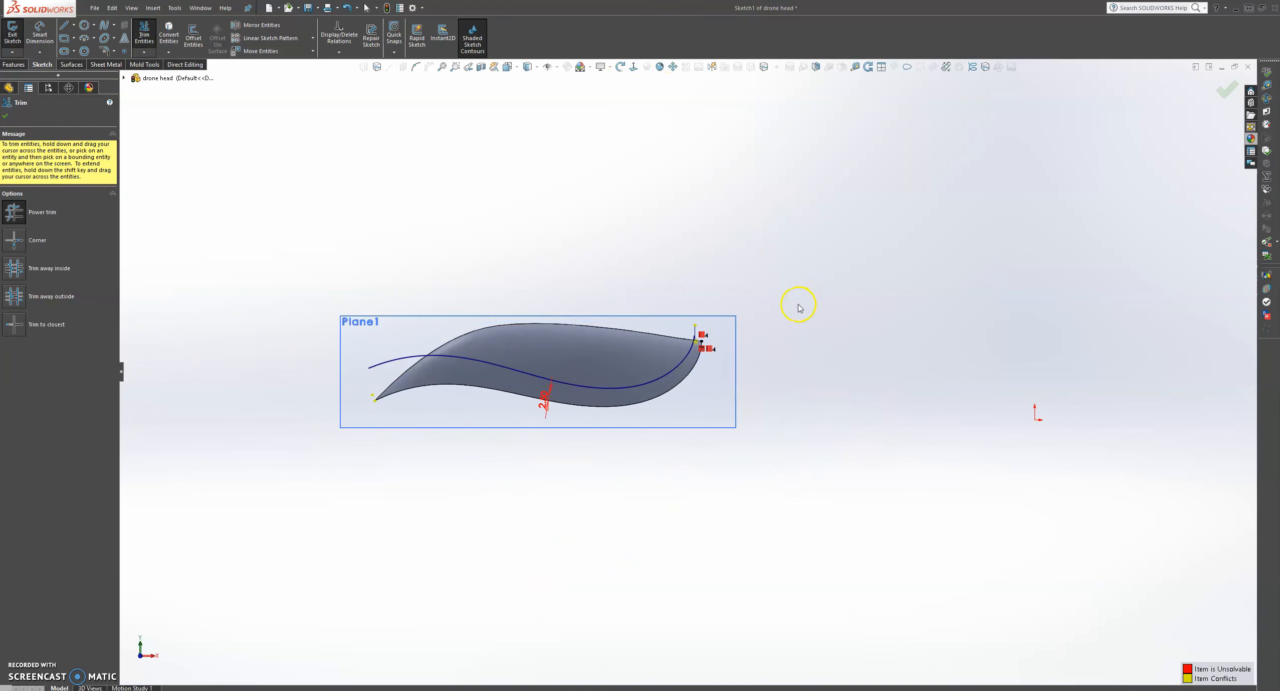
click(5, 119)
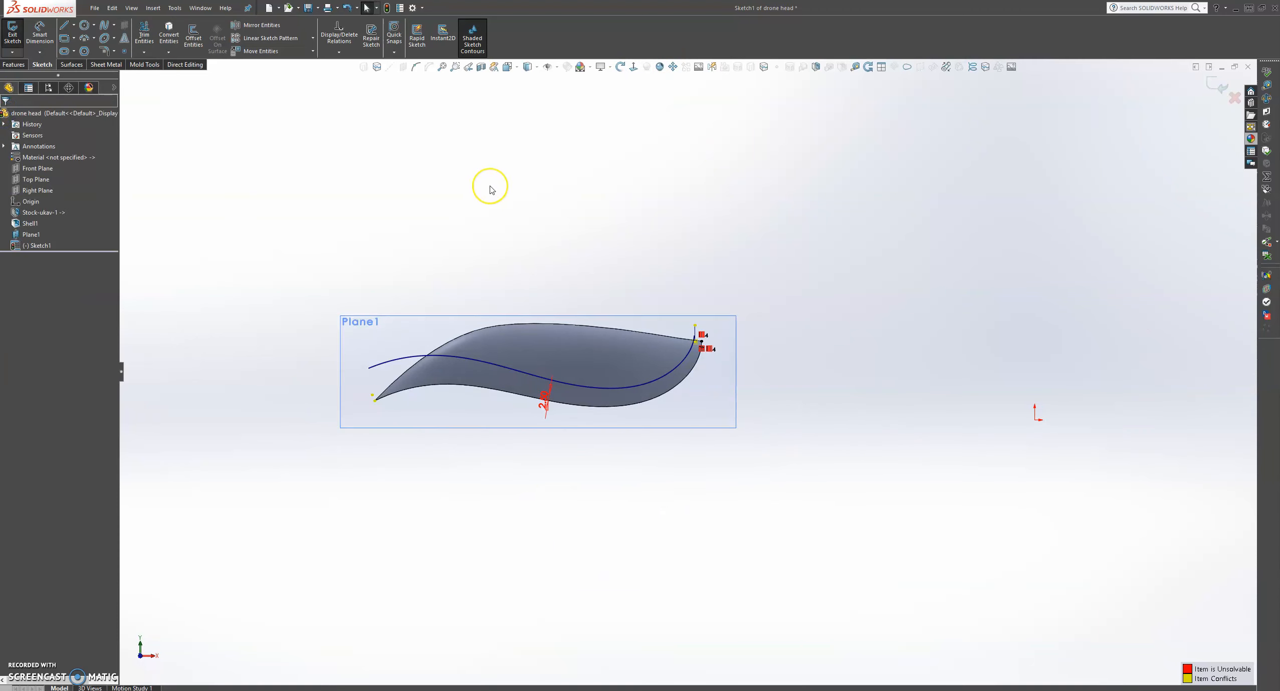
key(ctrl+z)
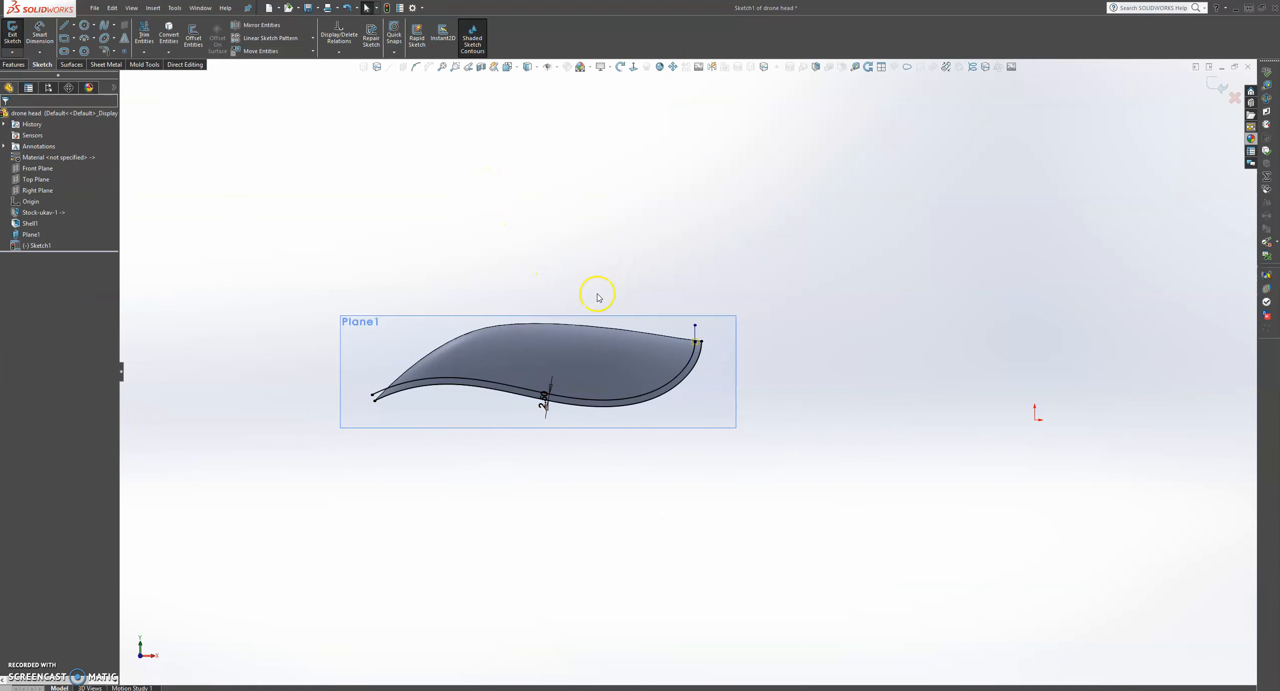
Retry trimming the outer edge curve near the head's blunt end, and undo the trim again
scroll(672, 352, down, 2)
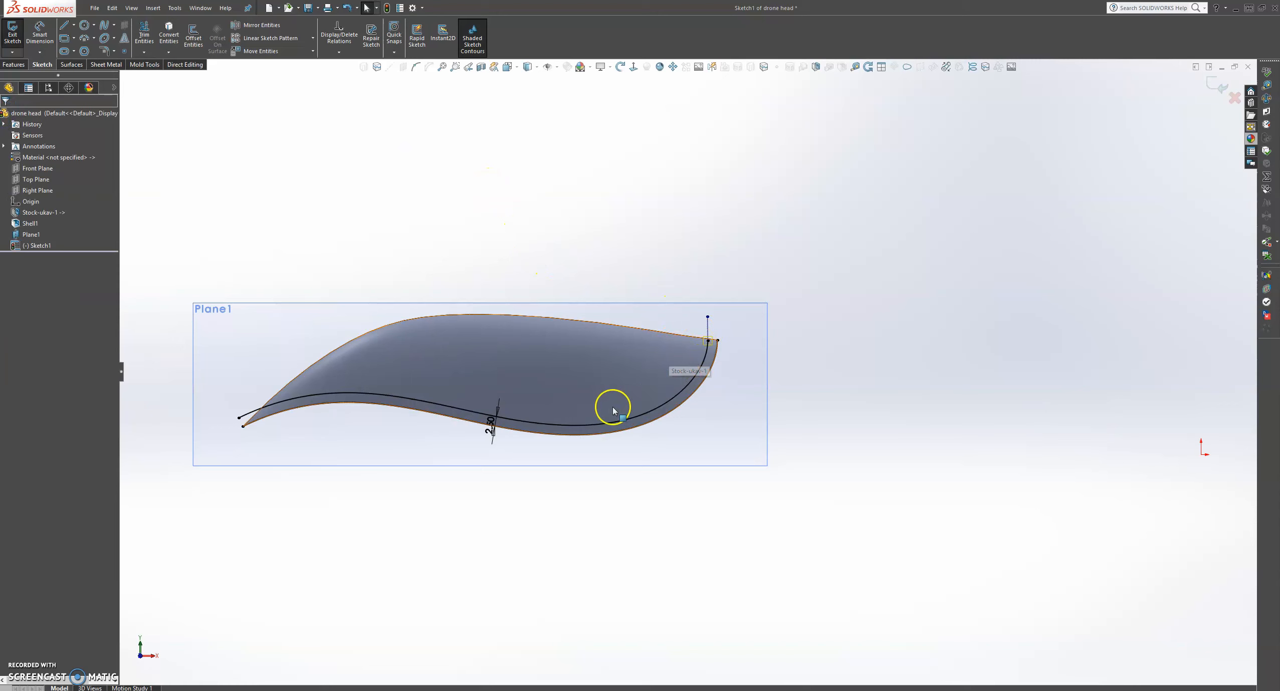
scroll(613, 410, down, 2)
click(144, 35)
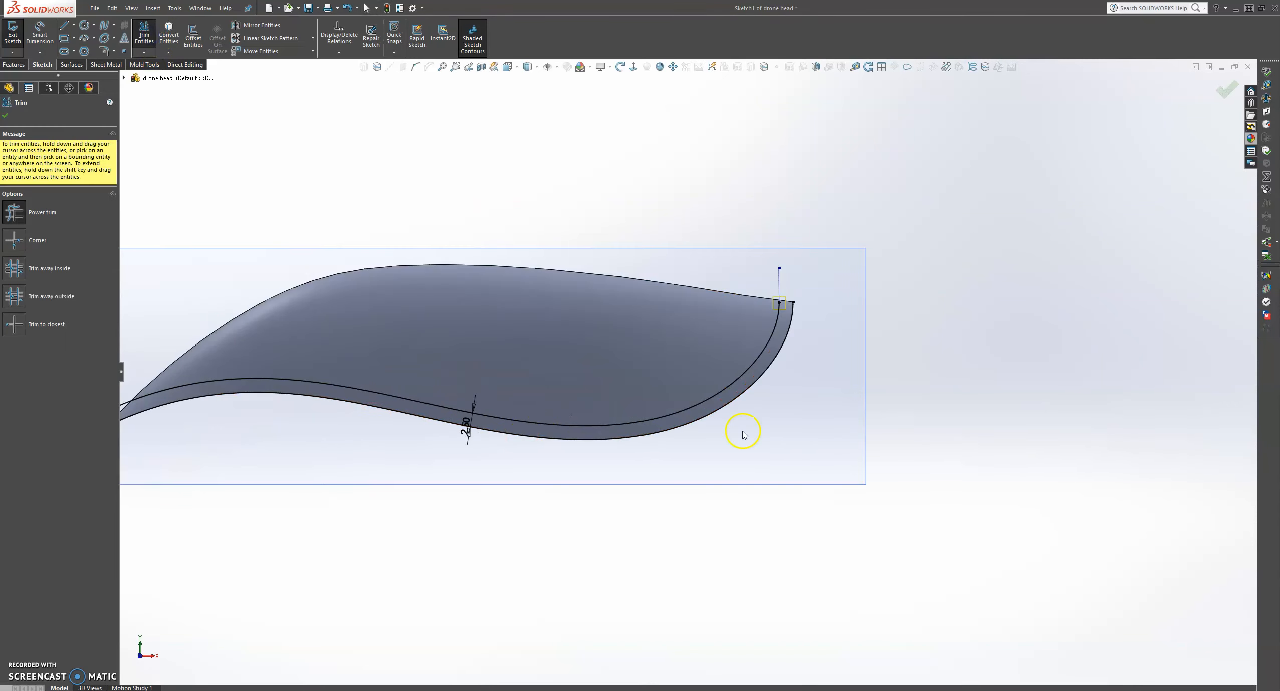
drag(731, 434, 712, 412)
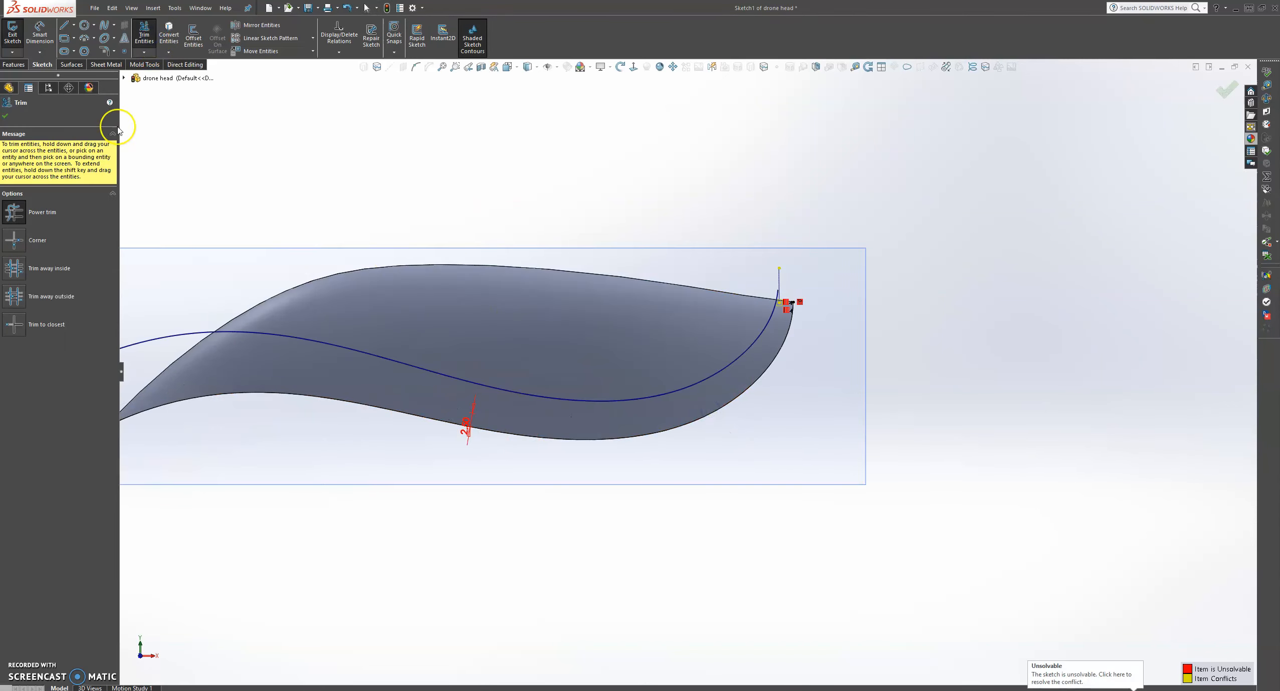
click(5, 119)
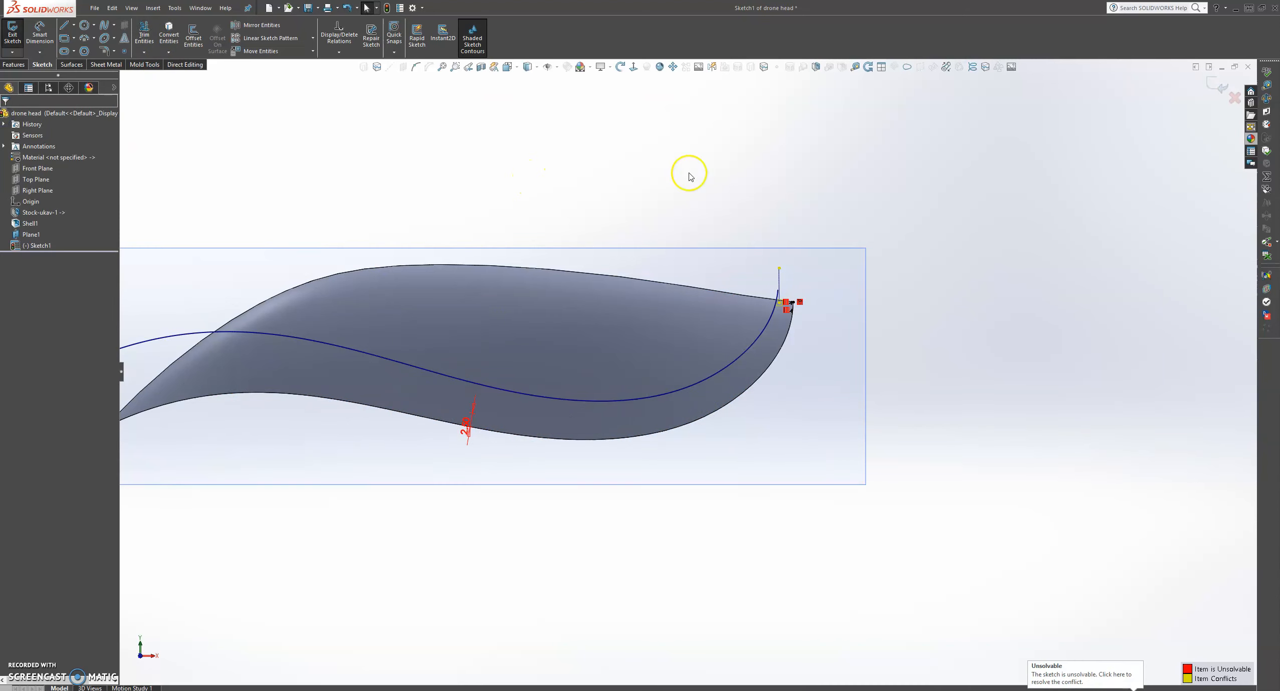
key(ctrl+z)
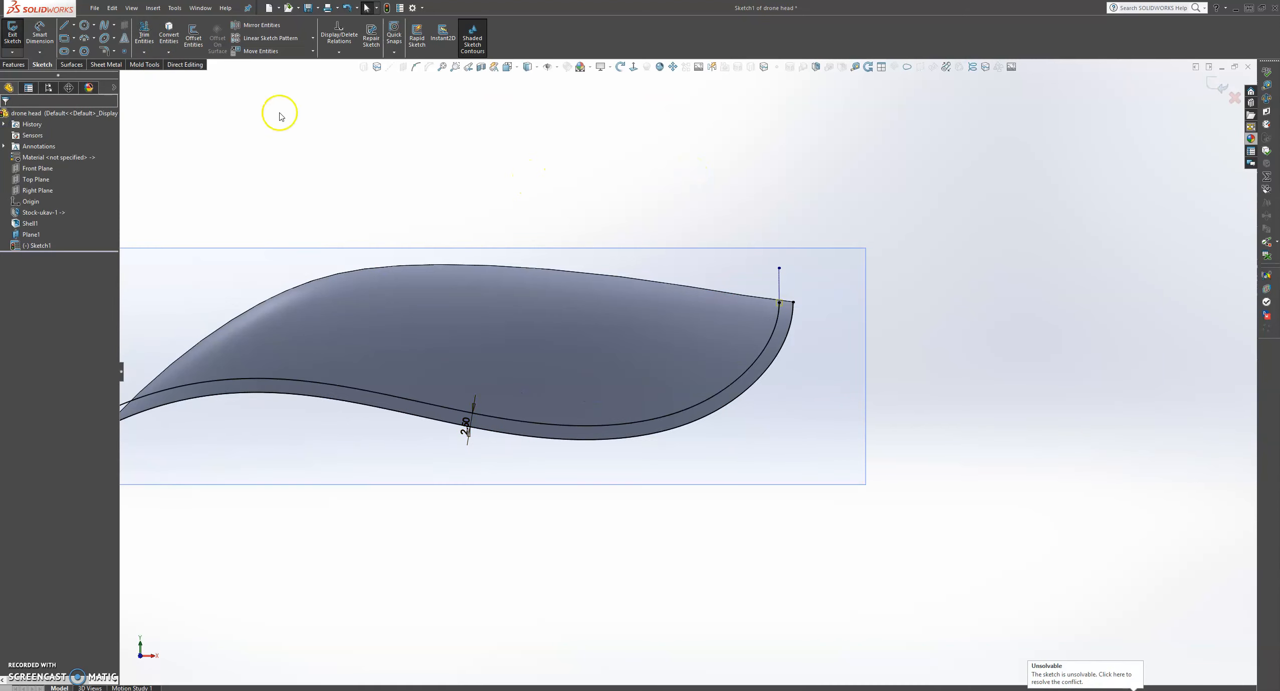
Trim away the short spline extending above the head's blunt tip
click(779, 287)
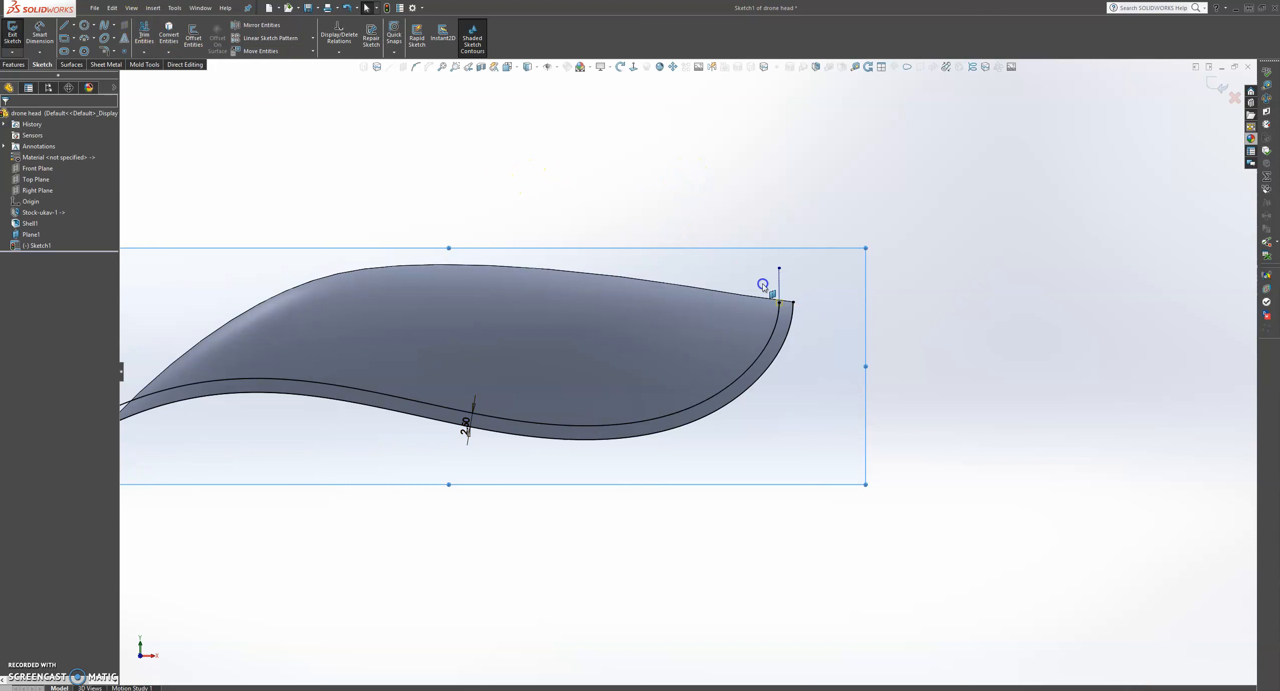
click(6, 115)
click(144, 29)
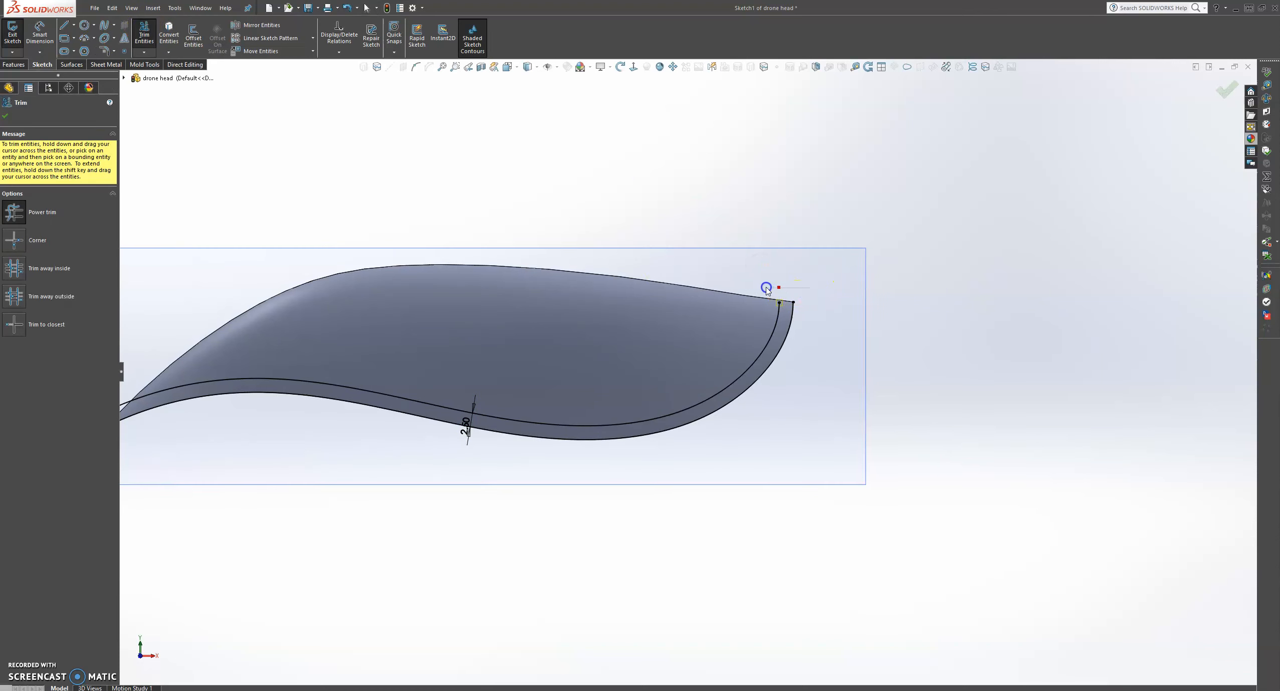
click(6, 115)
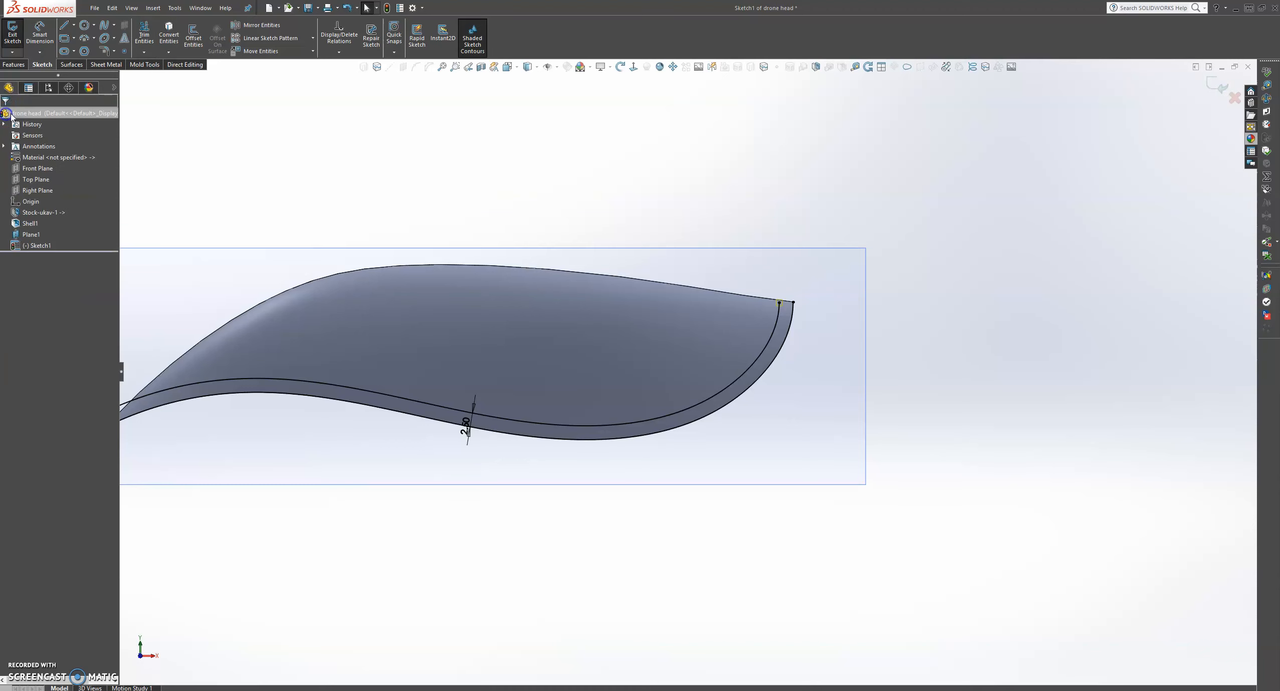
Trim away the outer converted edge curve, keep only the 2.50 mm offset spline, and close the sketch
click(144, 31)
drag(697, 440, 681, 421)
scroll(677, 422, up, 3)
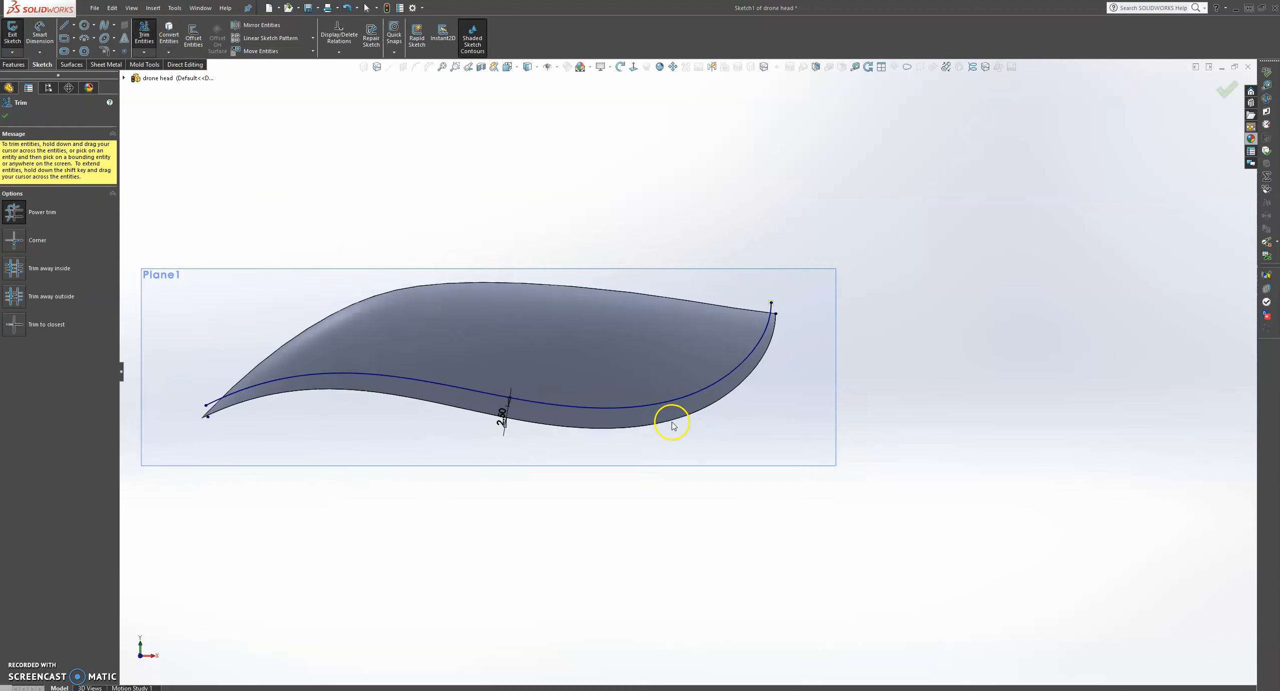
scroll(569, 373, down, 2)
click(6, 116)
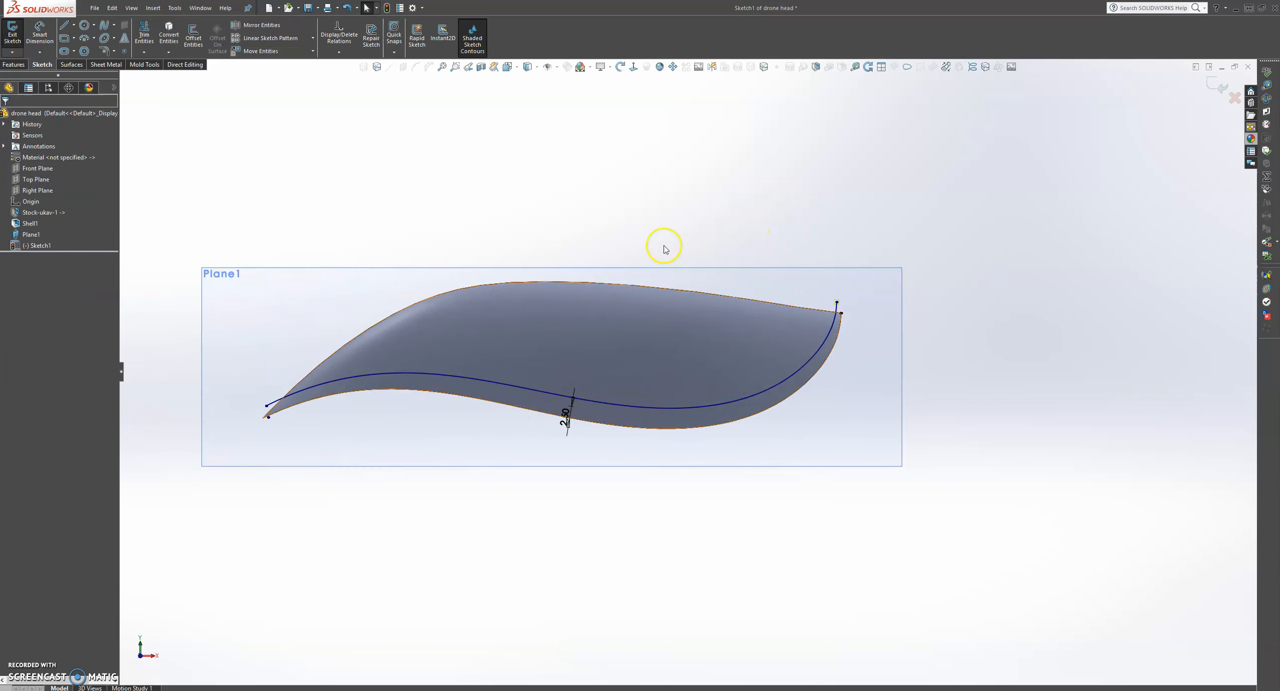
scroll(775, 320, down, 1)
scroll(837, 315, down, 1)
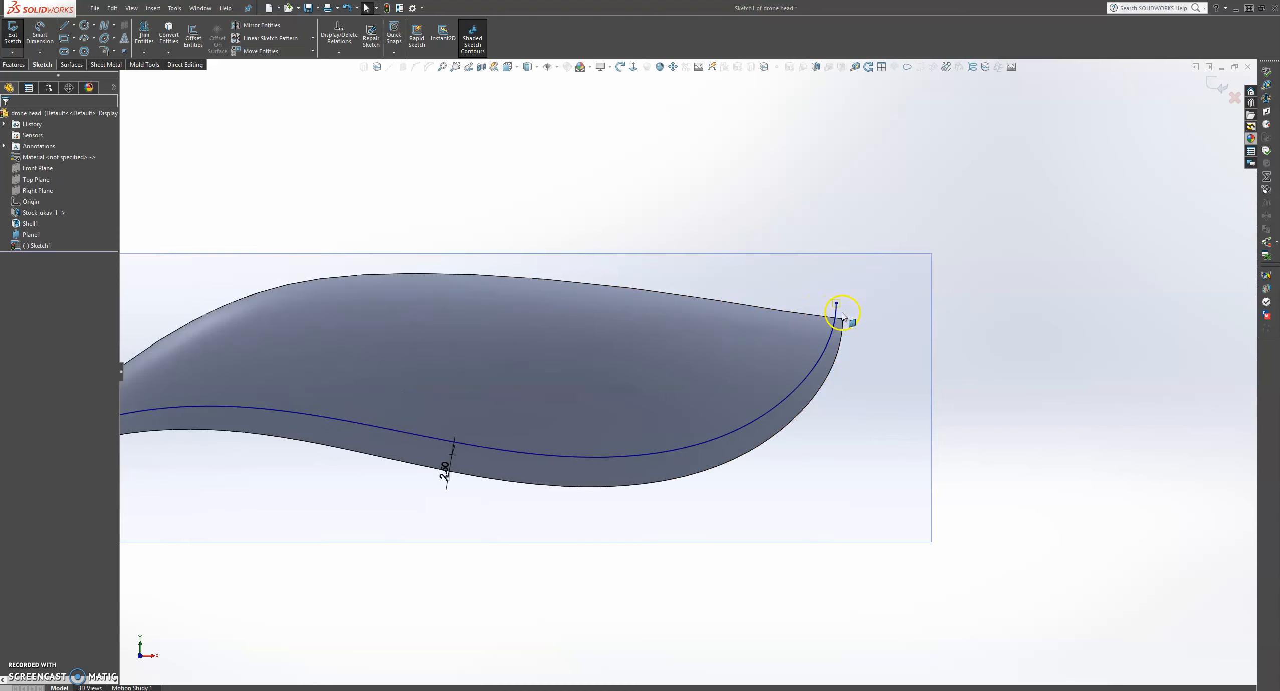
scroll(754, 336, down, 2)
scroll(755, 337, up, 1)
scroll(663, 386, up, 3)
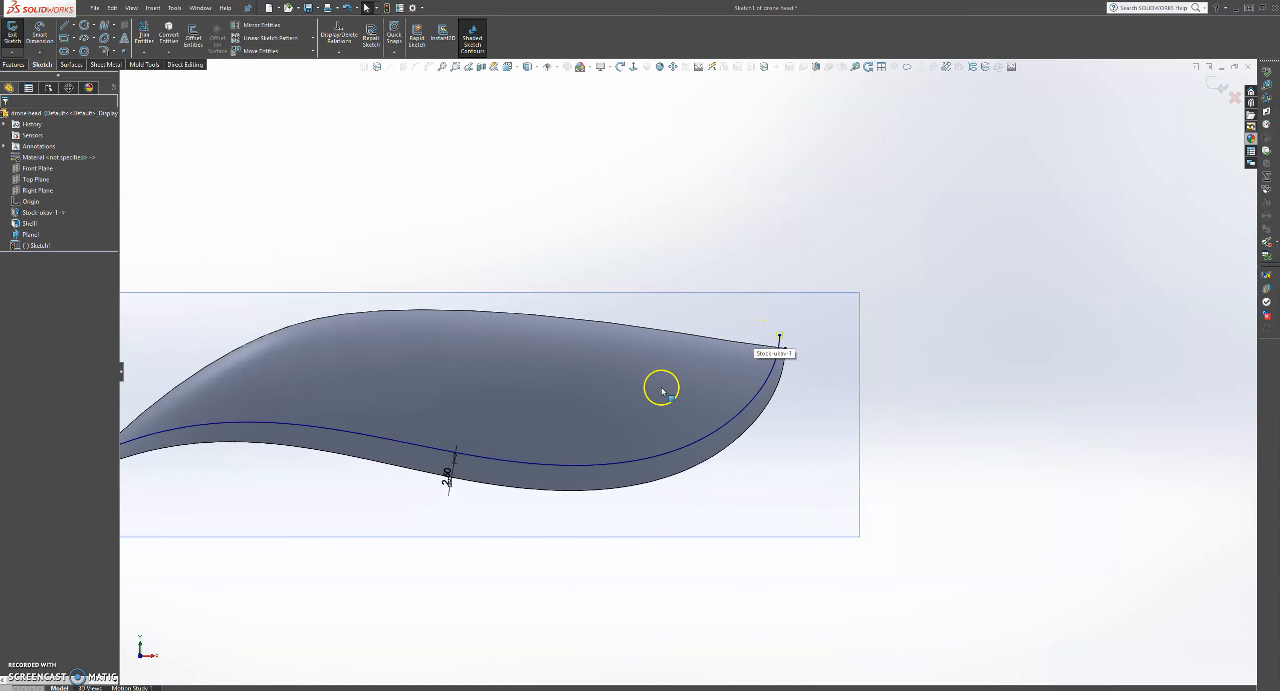
scroll(570, 367, down, 1)
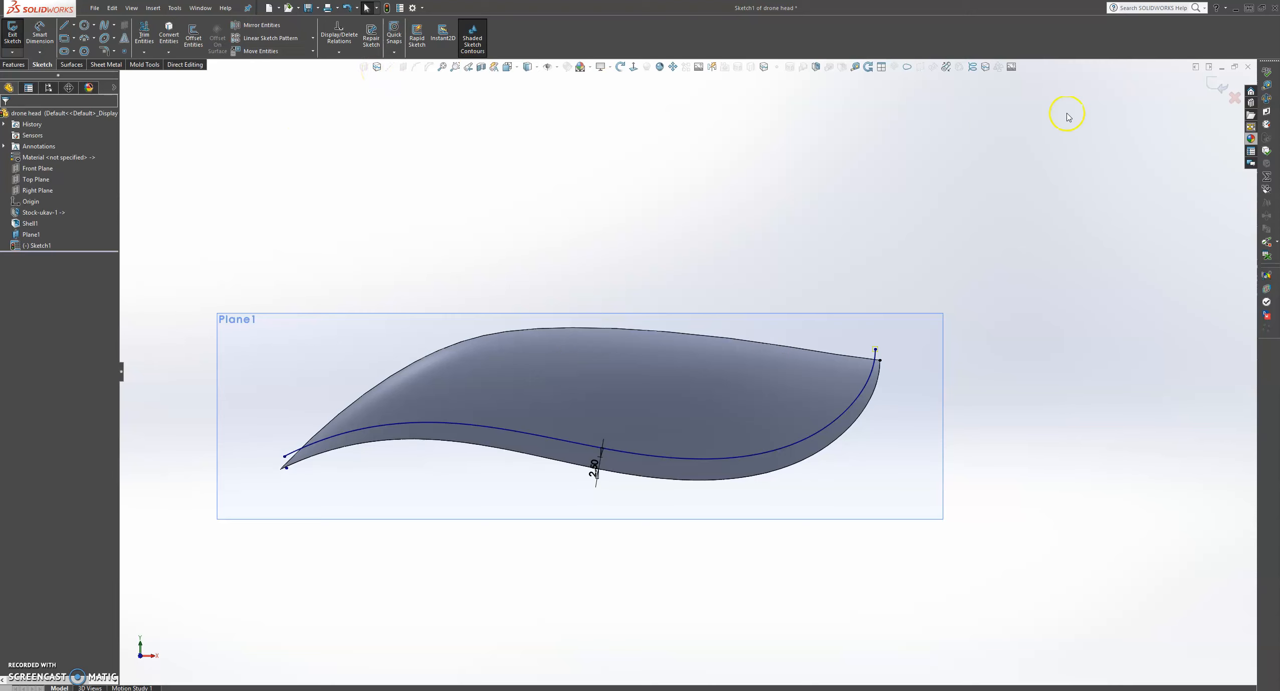
click(1210, 85)
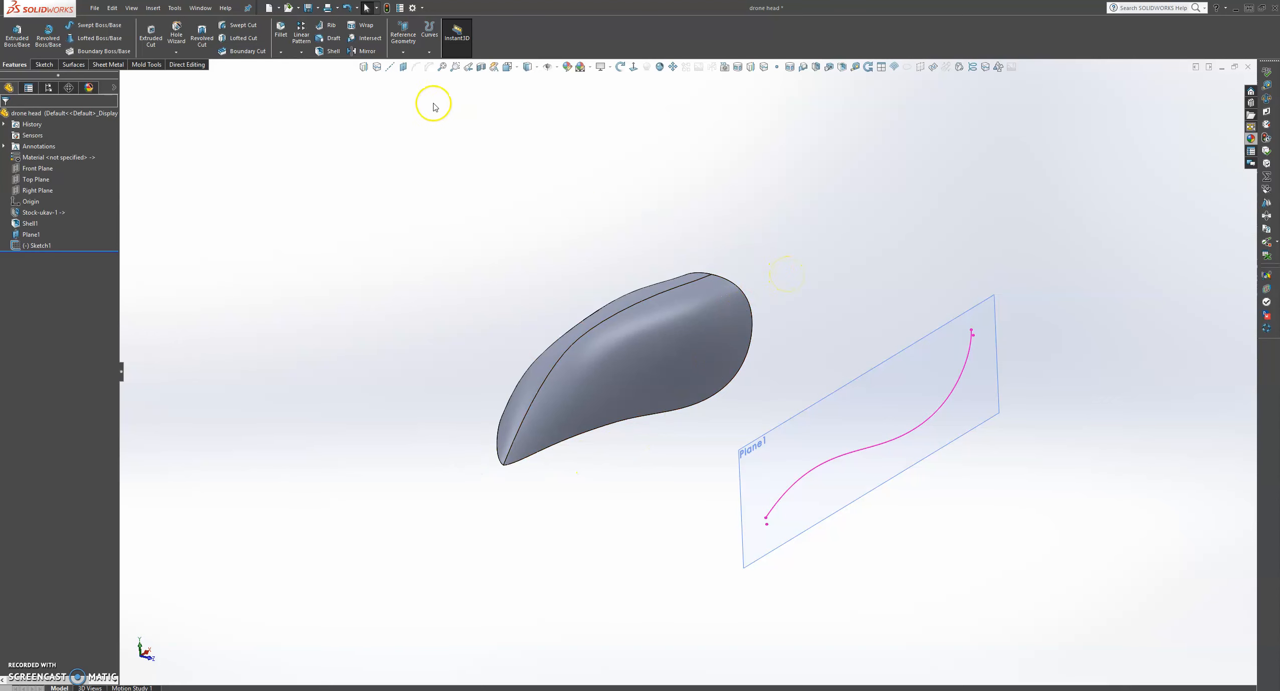
Project the offset sketch as a single-direction split line onto the head's near side face, and delete that split line
click(377, 67)
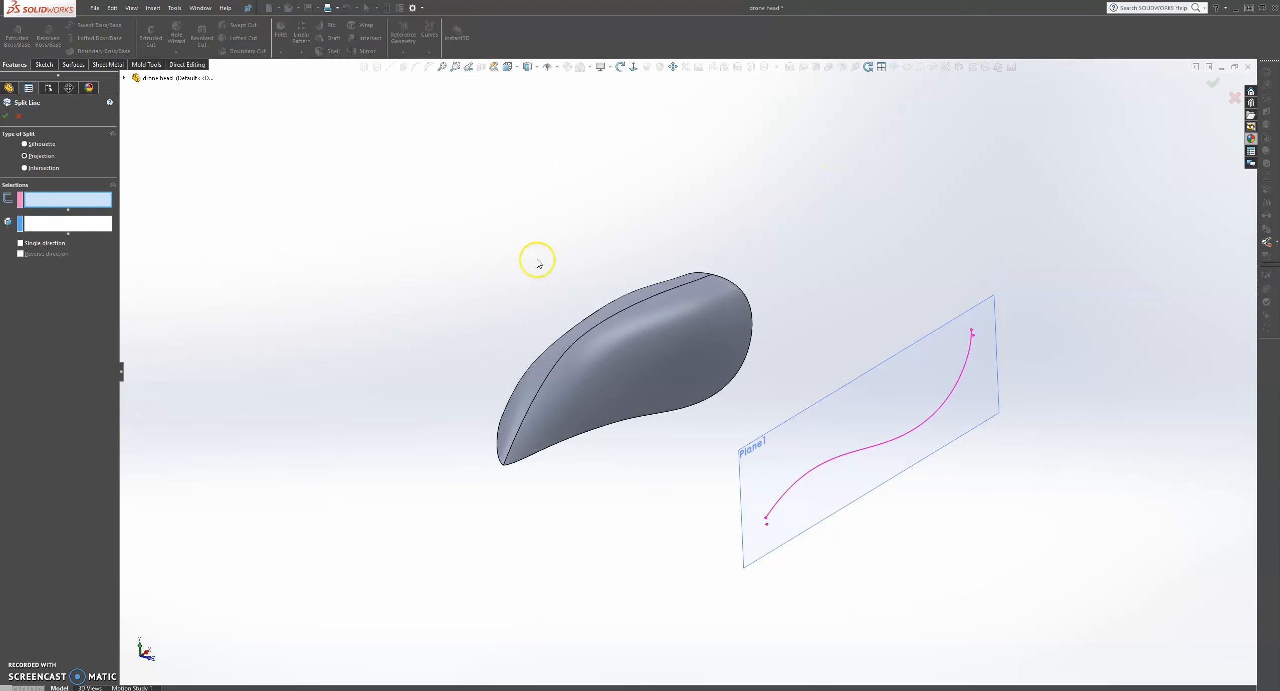
click(937, 412)
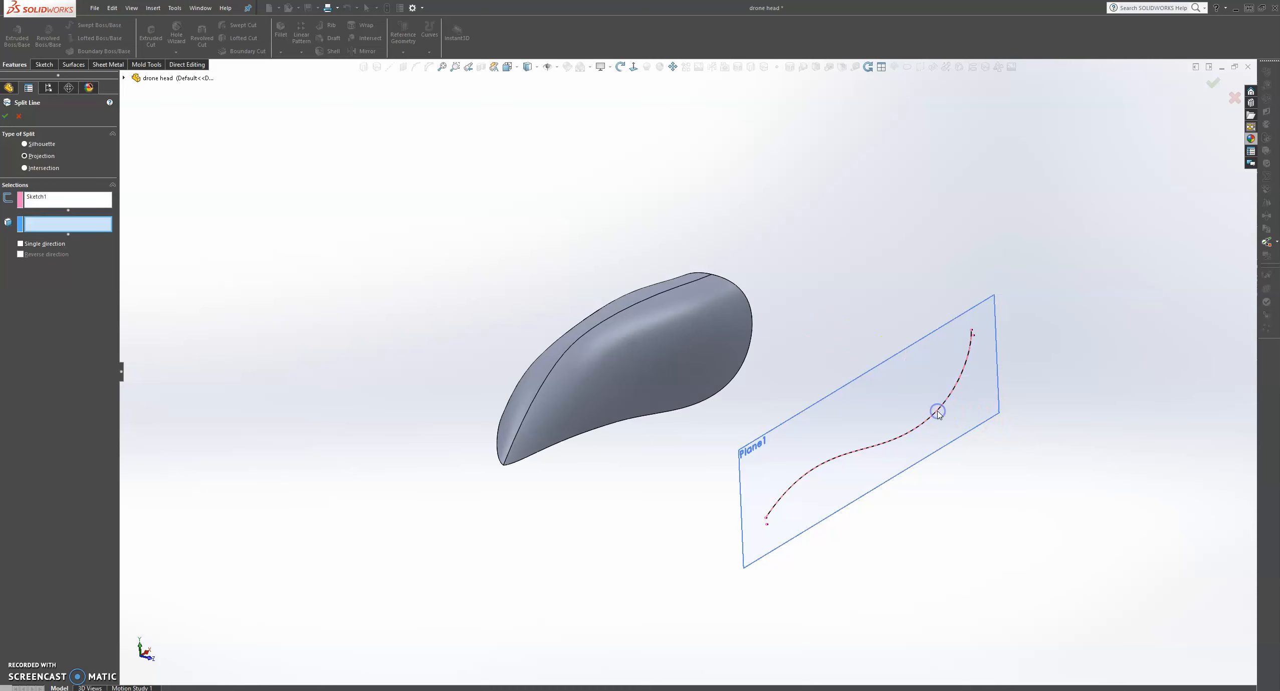
click(617, 372)
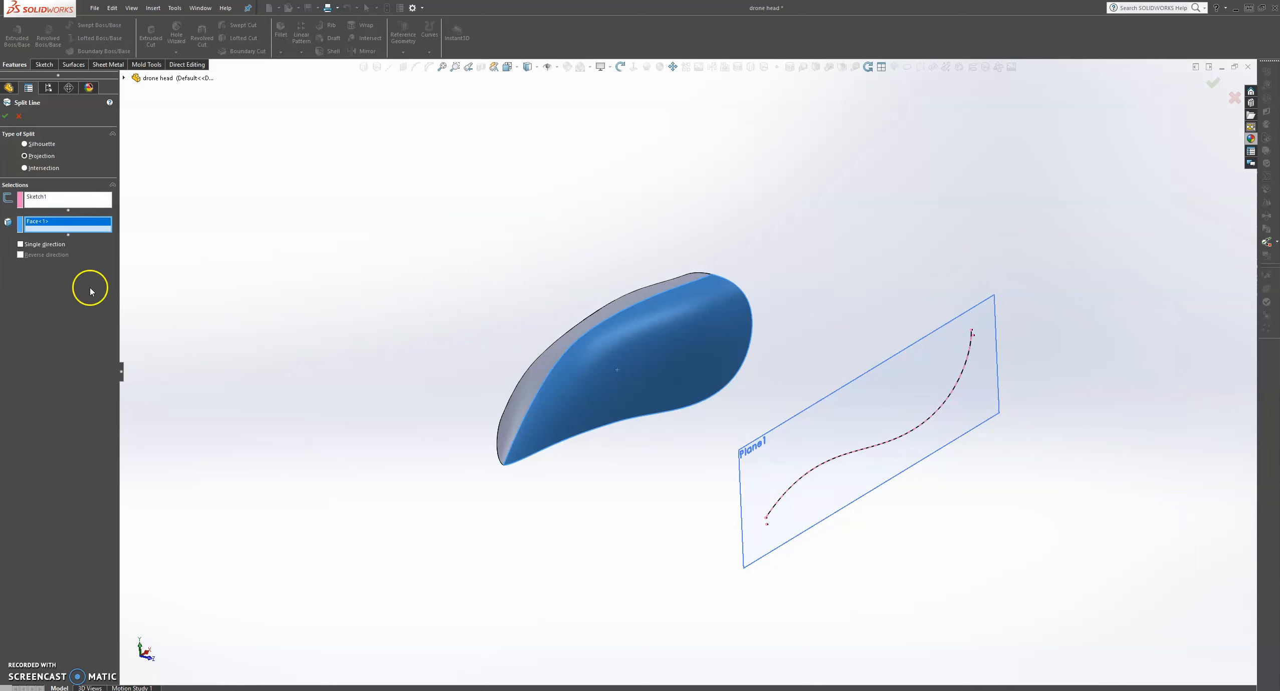
click(20, 244)
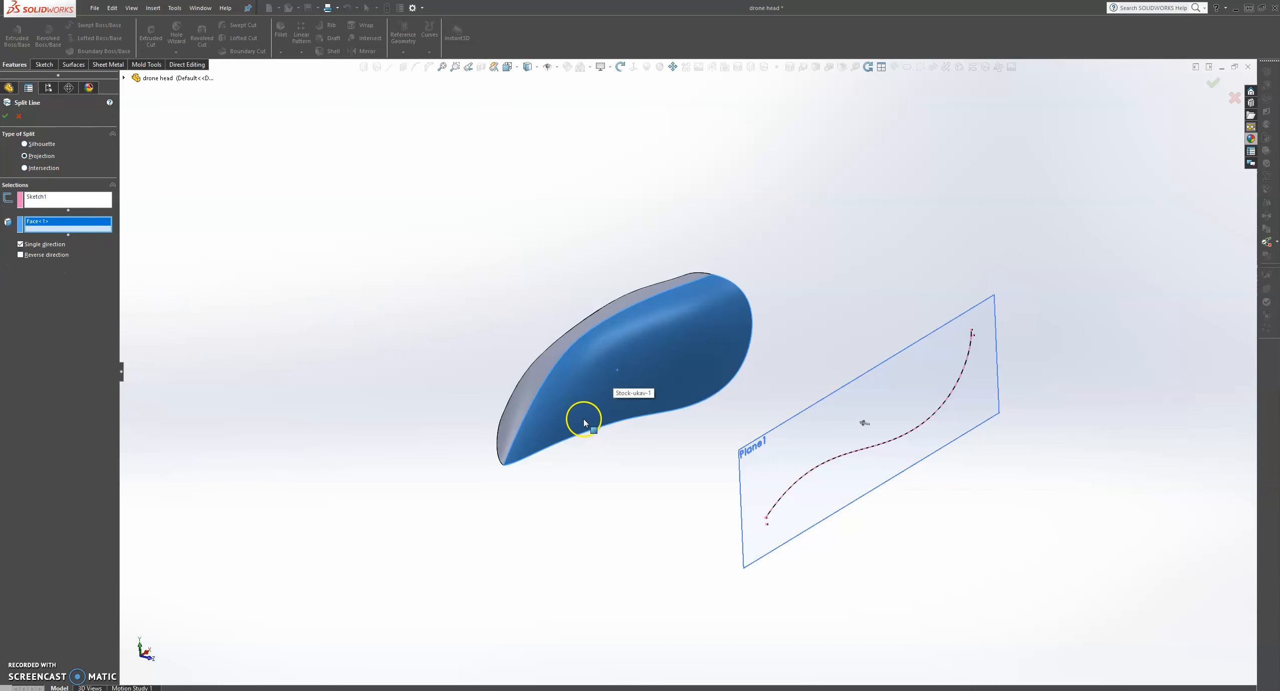
click(5, 119)
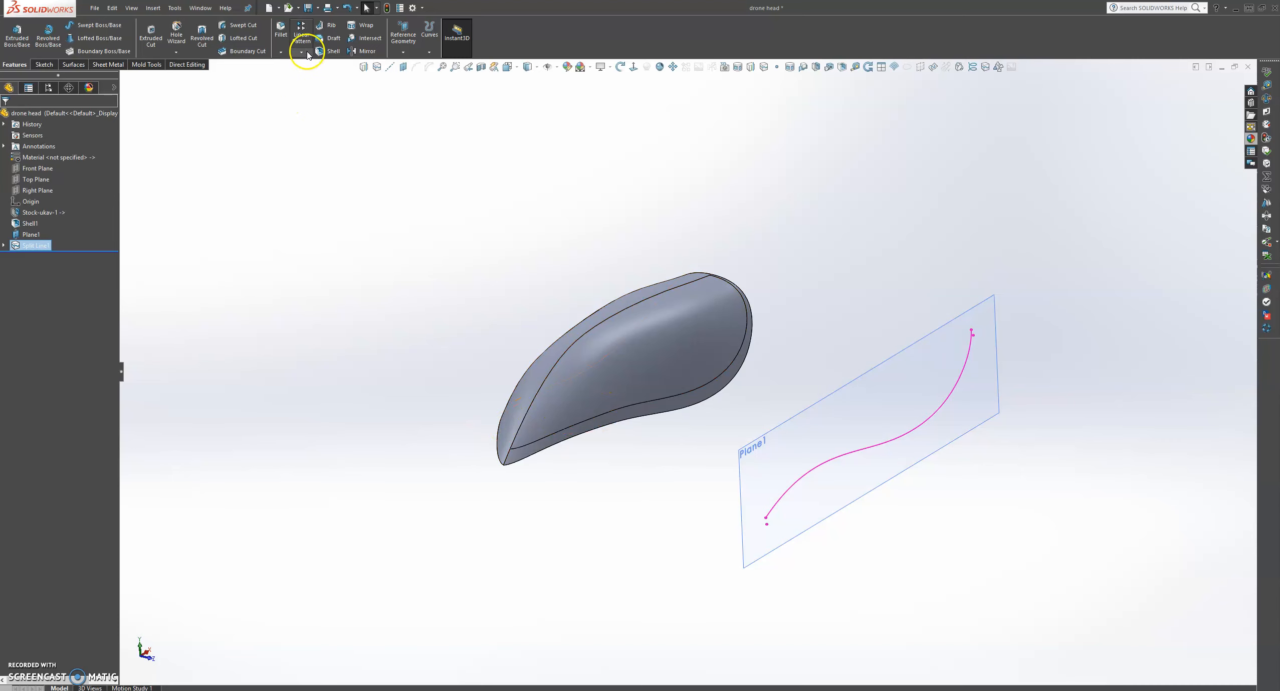
right_click(31, 245)
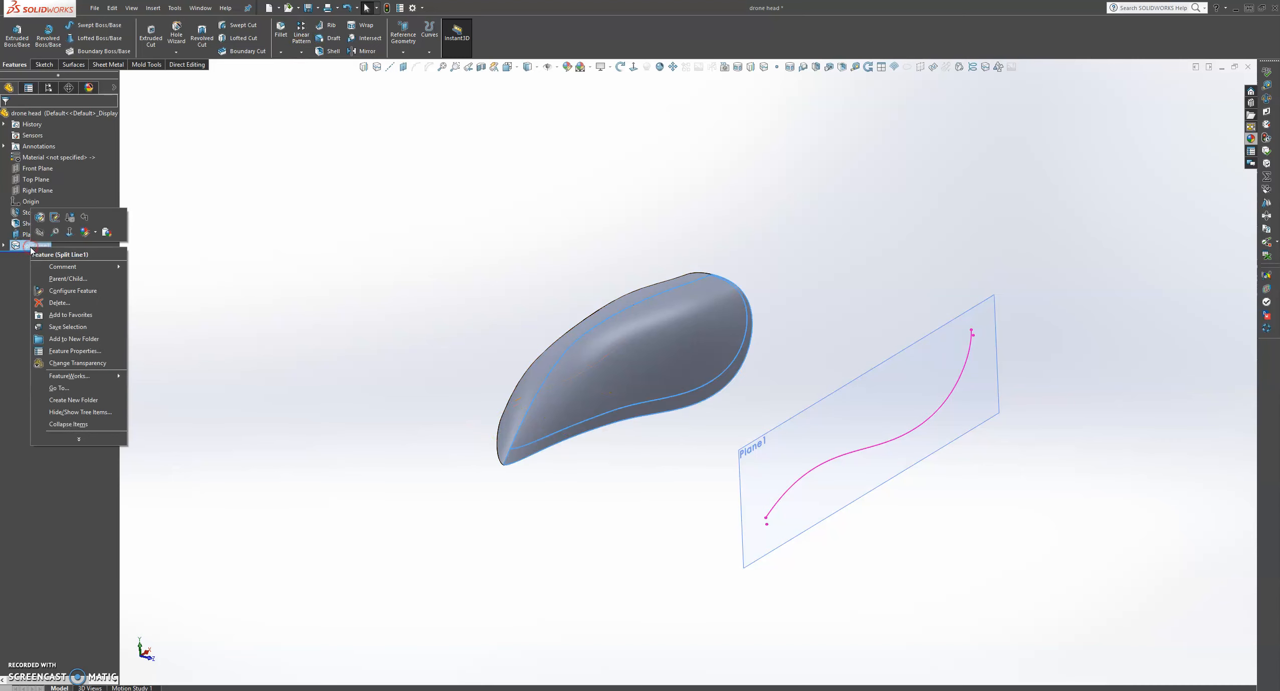
click(68, 304)
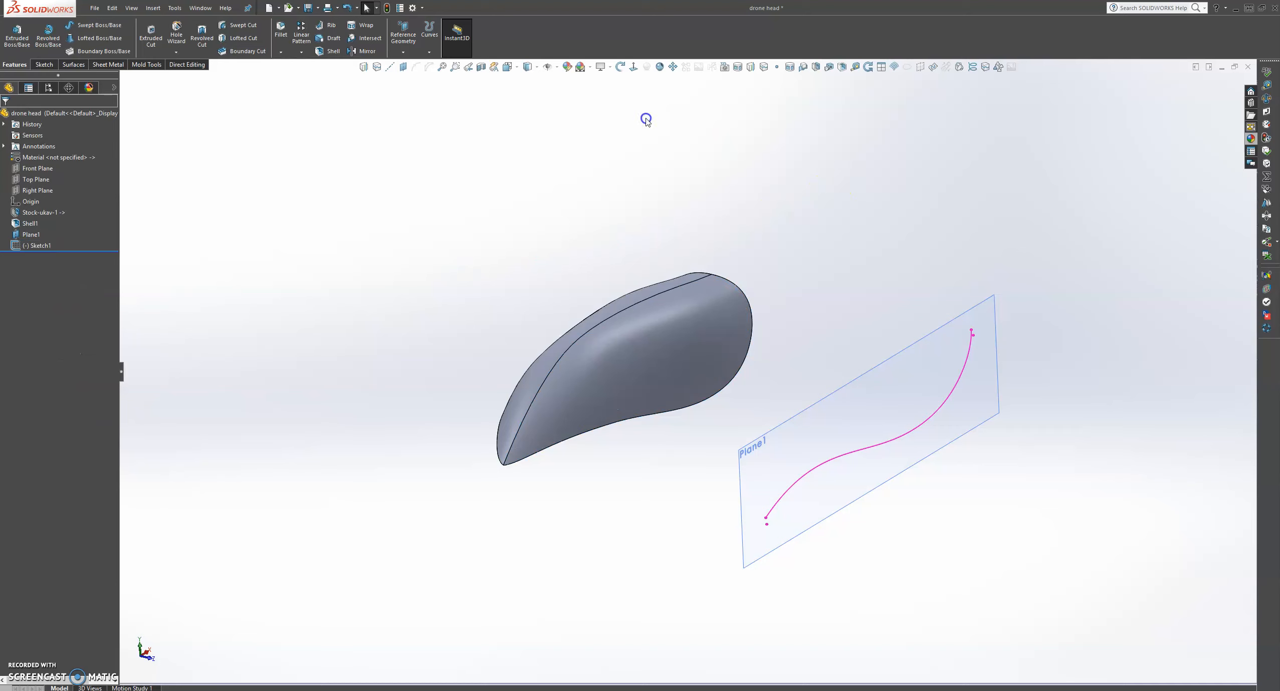
Project the offset sketch as a single-direction split line onto both side faces of the head
click(378, 67)
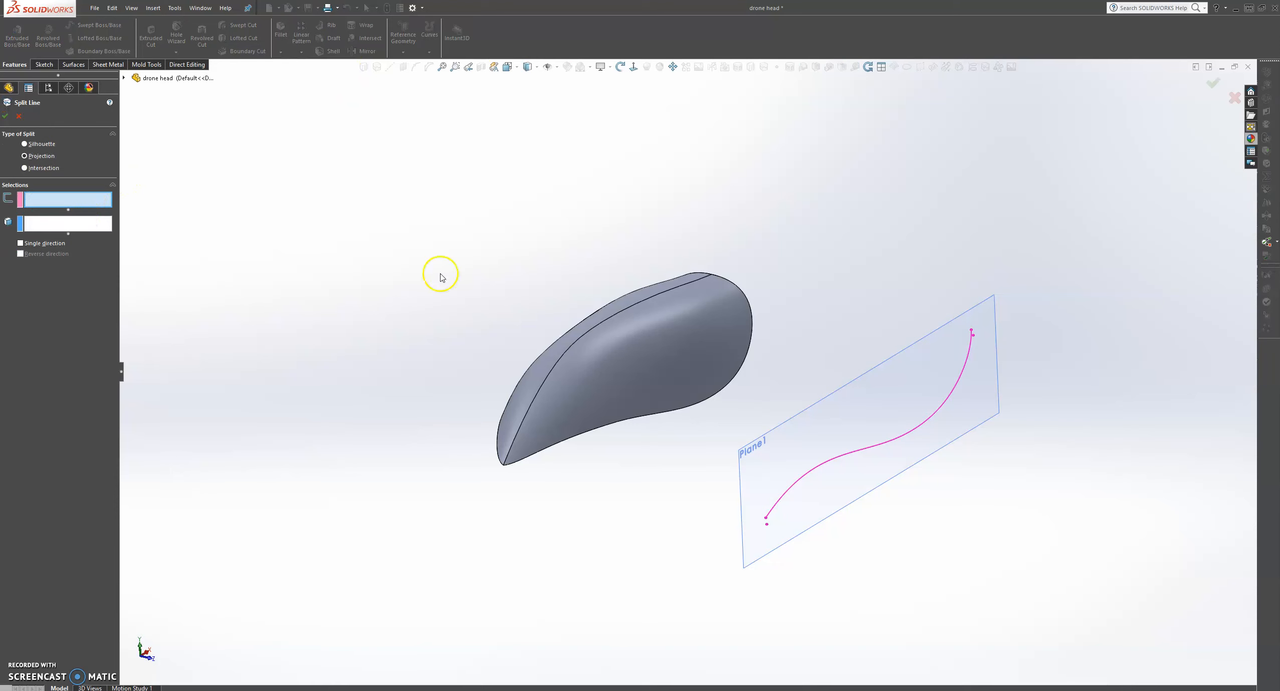
click(860, 449)
click(91, 225)
click(624, 300)
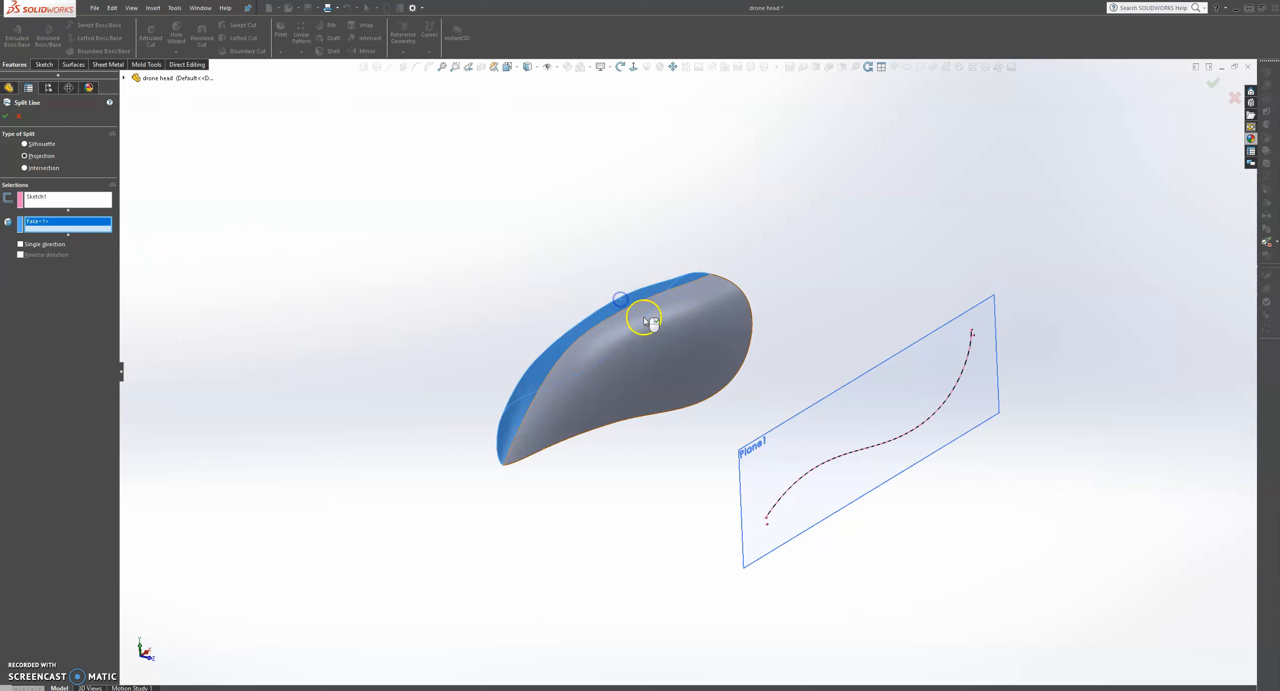
click(644, 318)
click(21, 252)
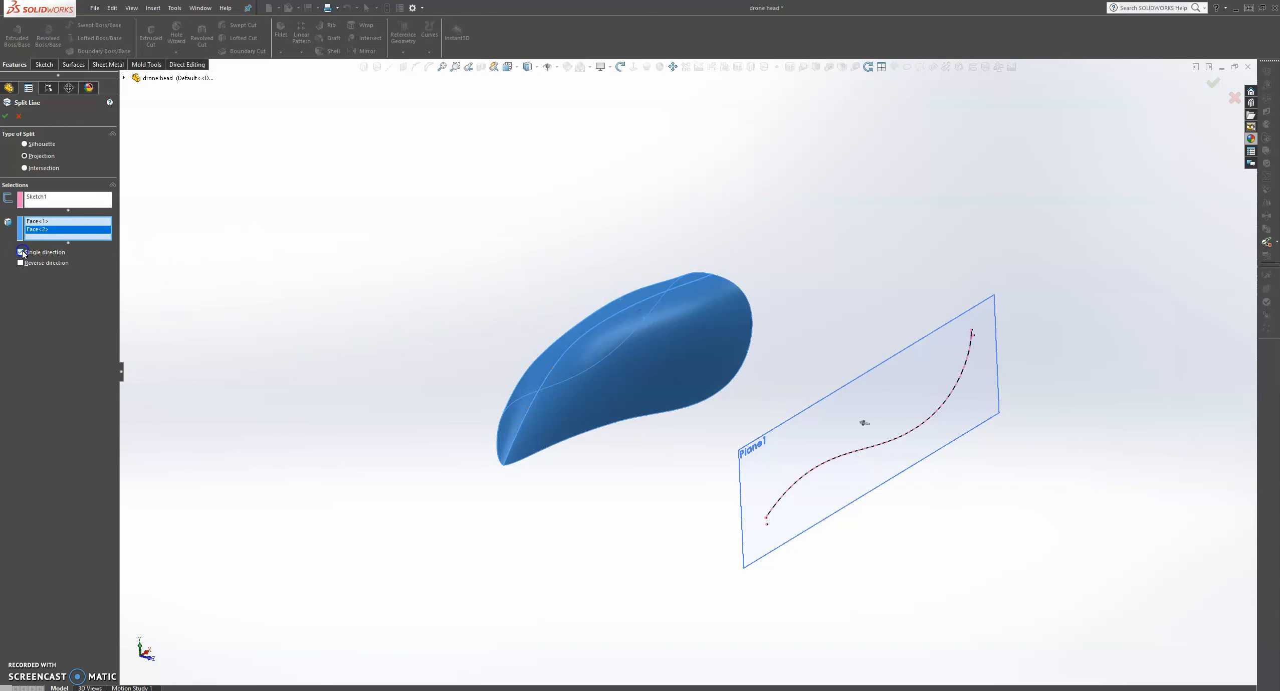
click(5, 119)
Hide the sketch plane and its offset curve beside the head
middle_drag(532, 412, 433, 333)
right_click(961, 442)
click(998, 429)
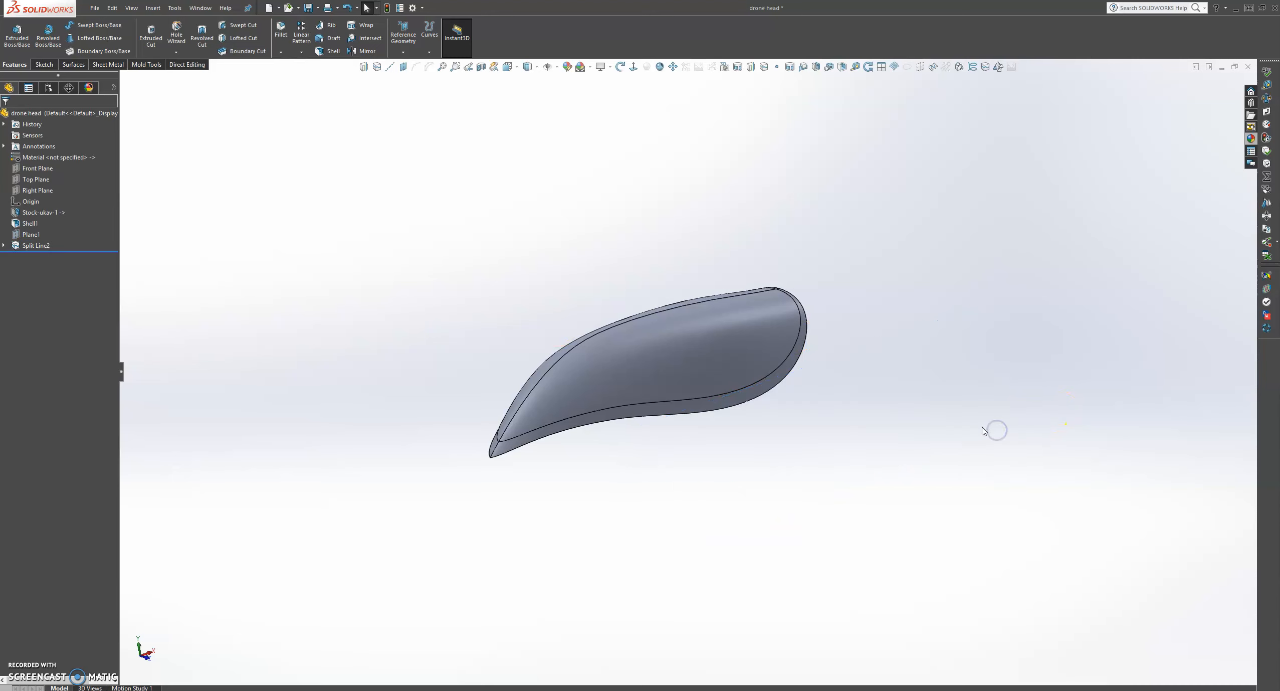
Examine the split line around the head from several angles, including the pointed and blunt ends
middle_drag(678, 360, 635, 303)
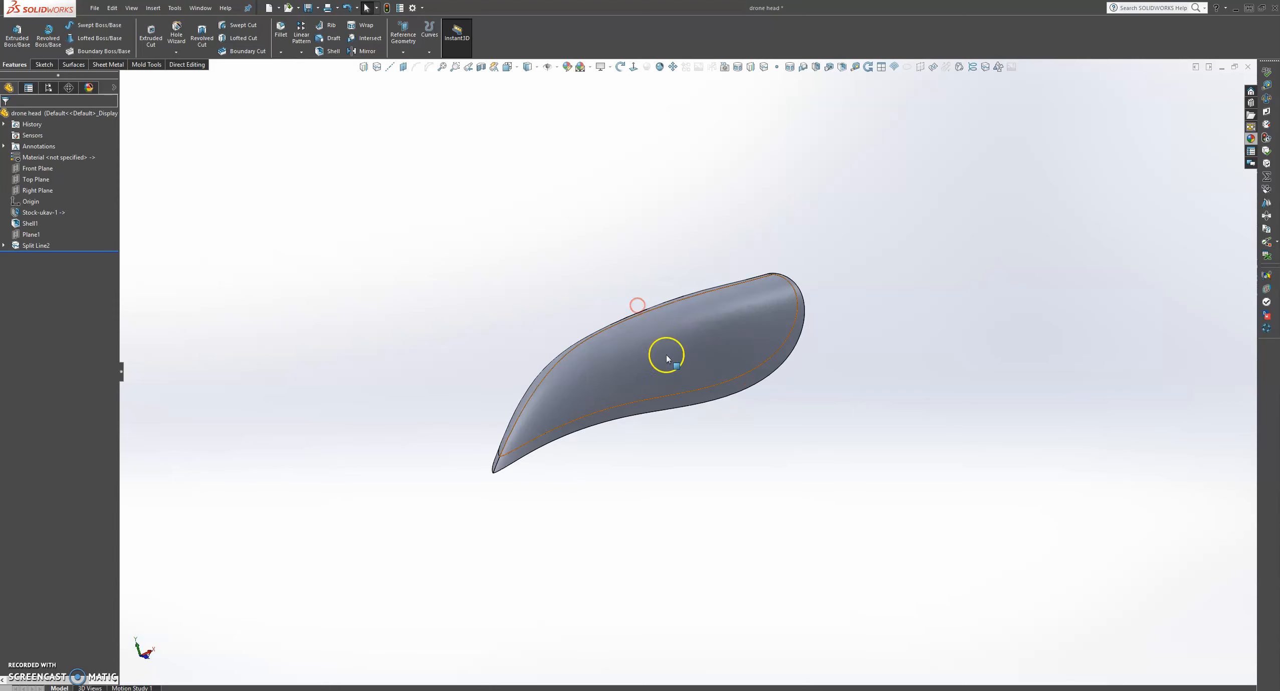
click(694, 394)
click(859, 264)
middle_drag(749, 303, 721, 337)
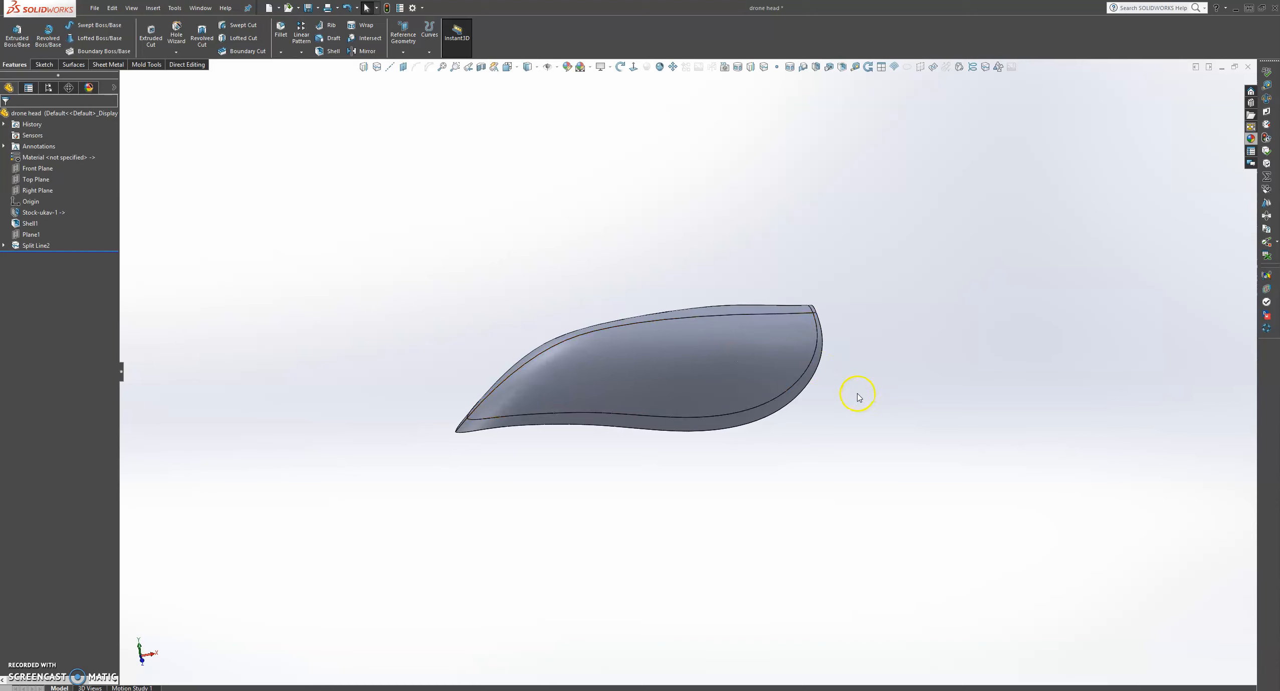
scroll(858, 396, down, 3)
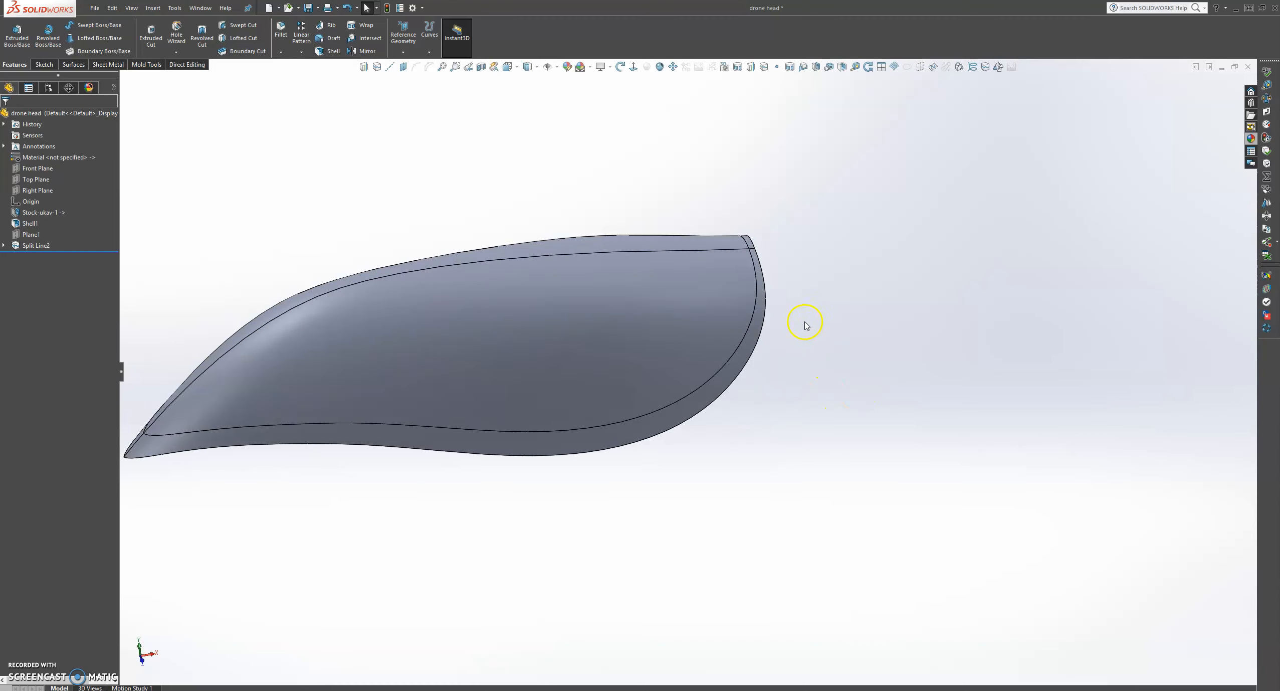
scroll(802, 328, up, 2)
scroll(569, 366, down, 2)
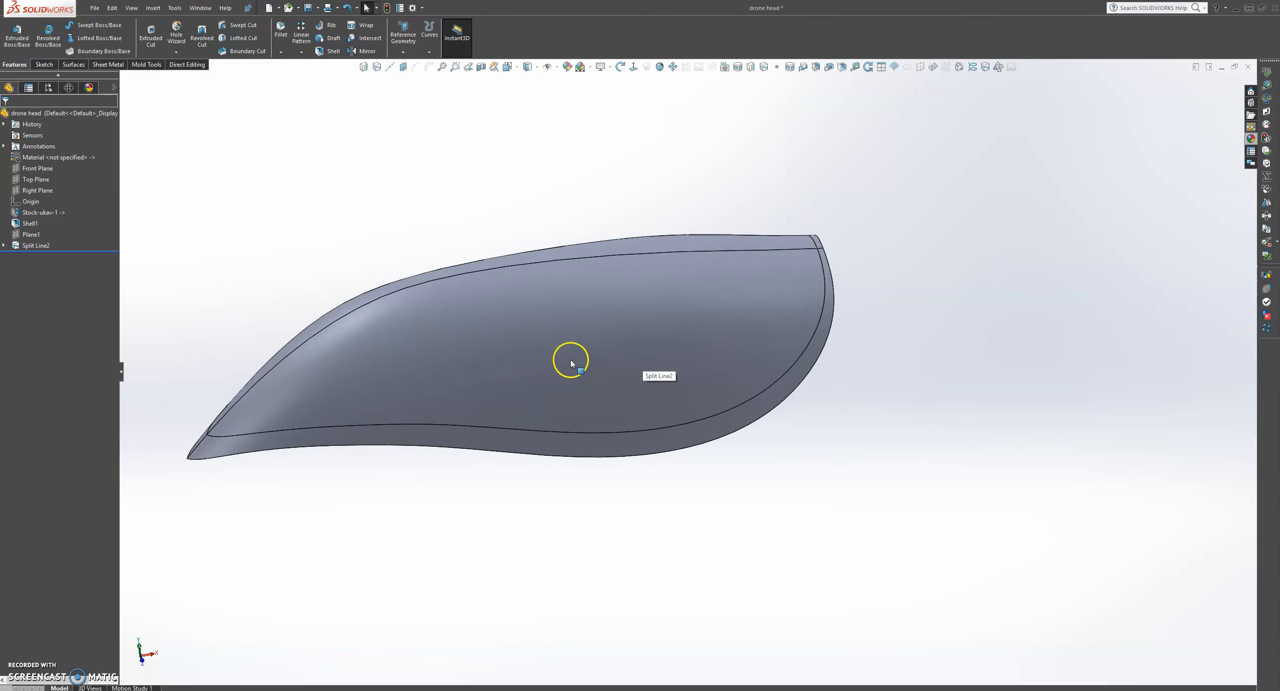
middle_drag(365, 320, 391, 331)
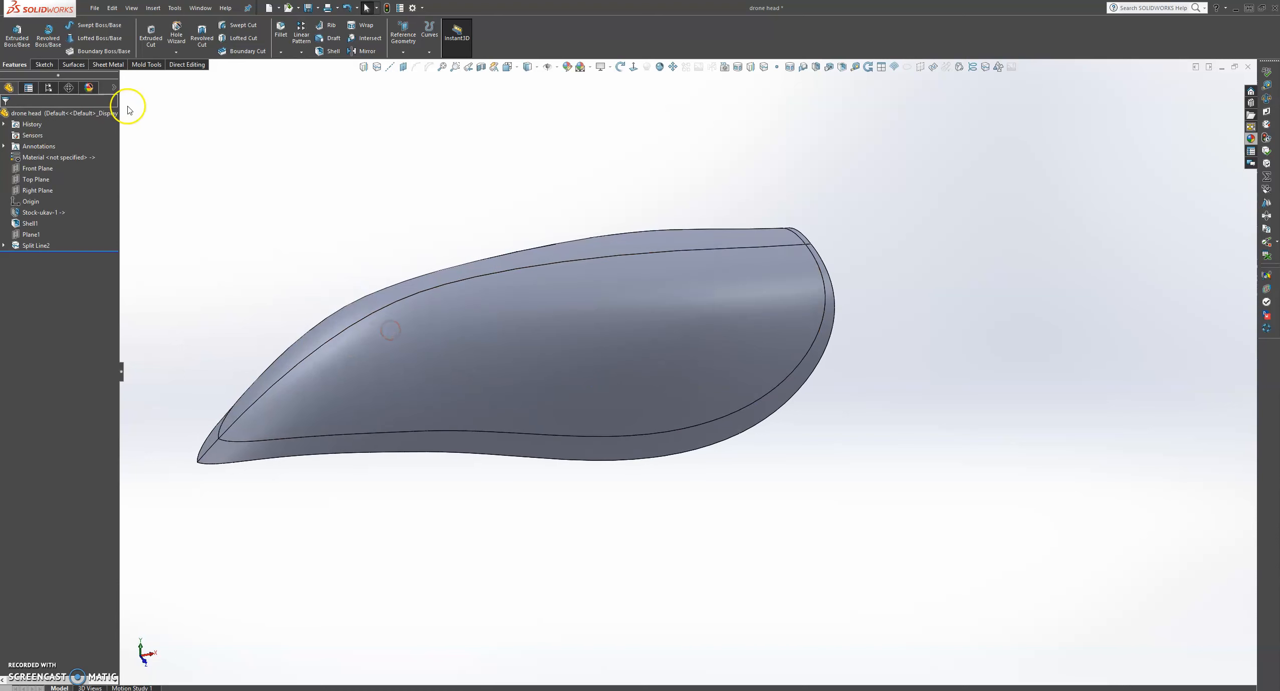
Start a 3D sketch and trace a spline along the lower split line, beginning at its corner near the pointed tip
click(41, 65)
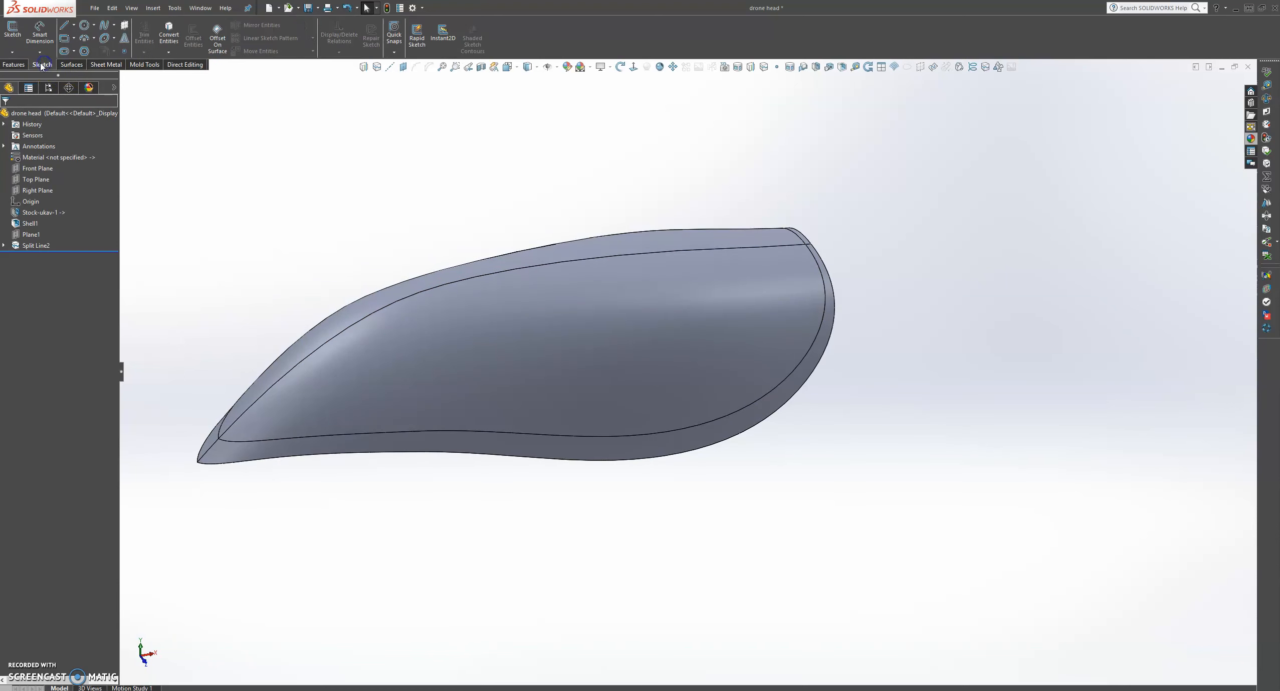
click(14, 52)
click(22, 91)
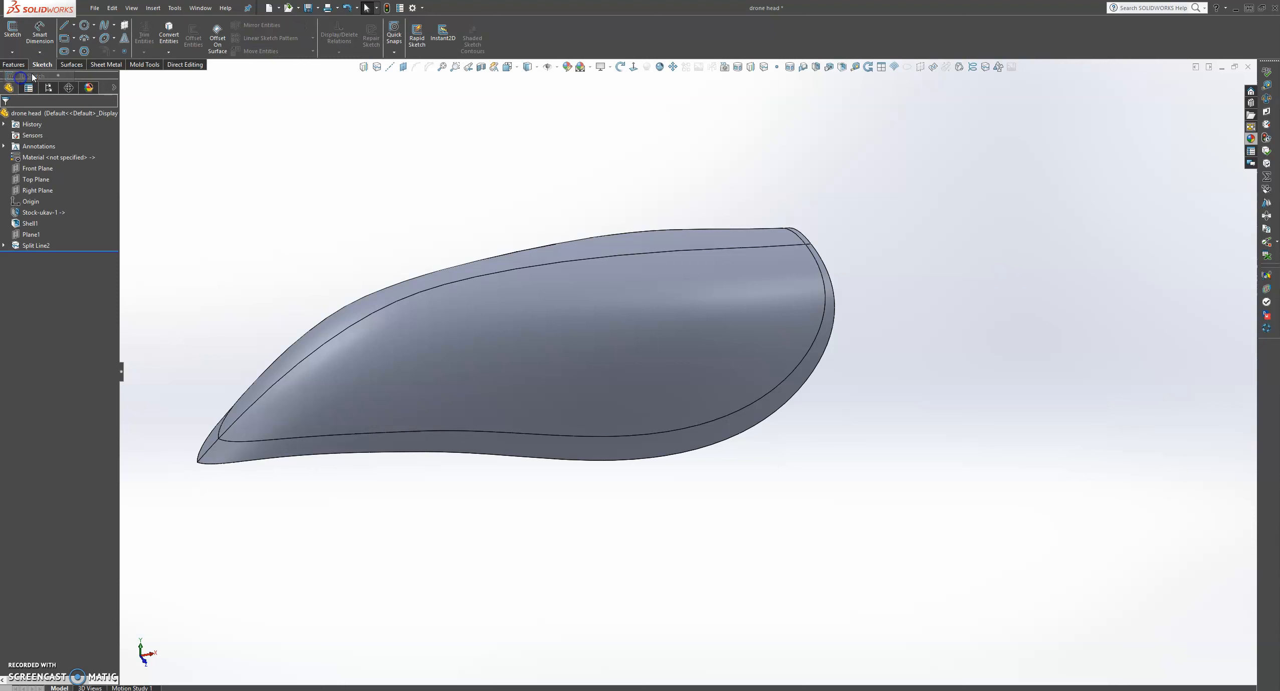
click(105, 25)
scroll(281, 441, down, 5)
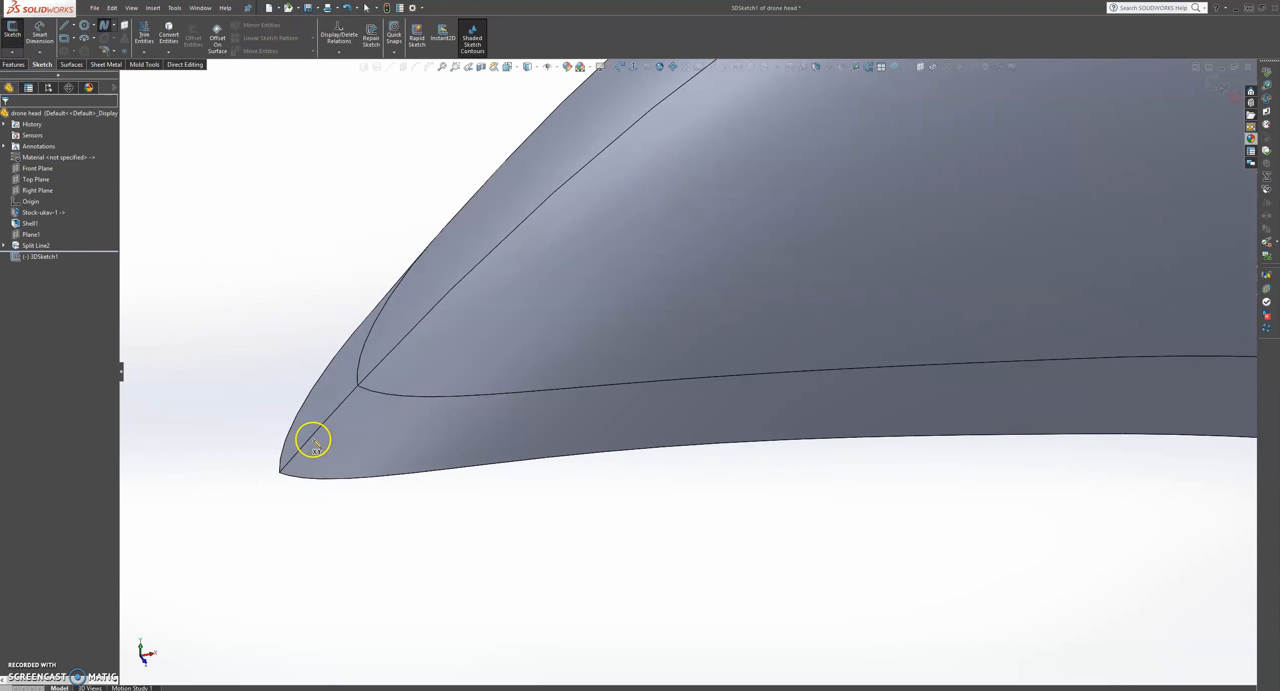
click(385, 370)
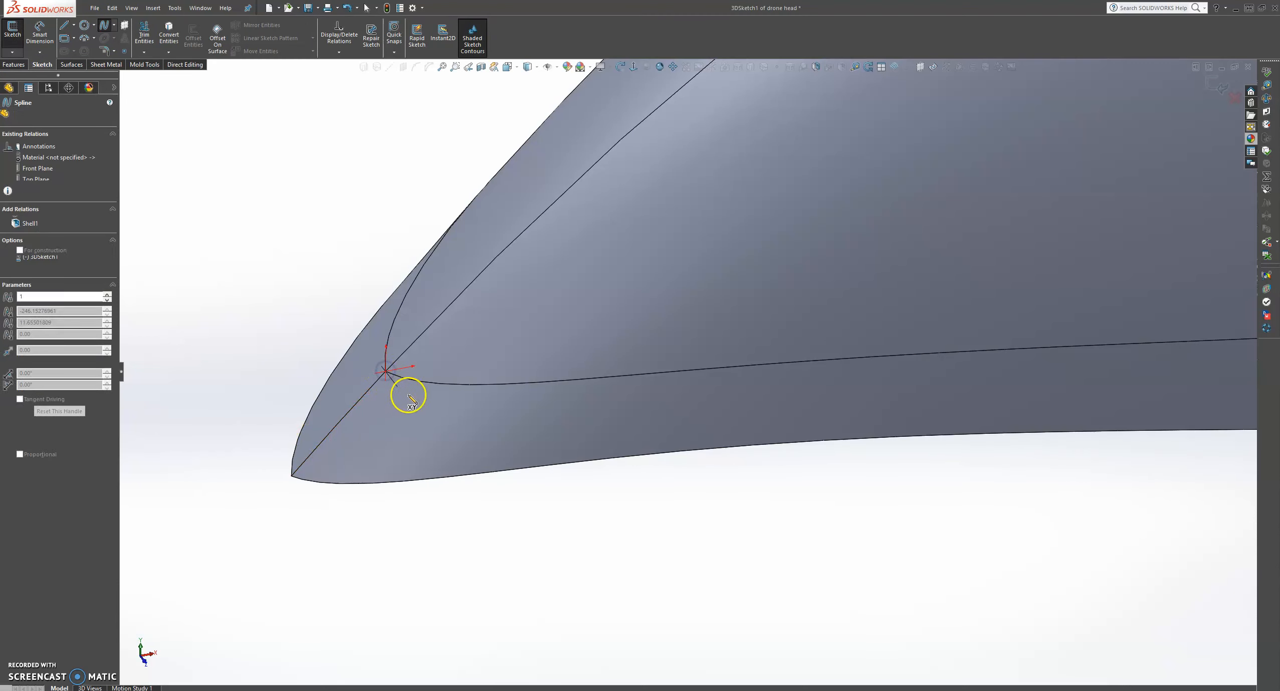
click(426, 382)
click(541, 382)
click(629, 374)
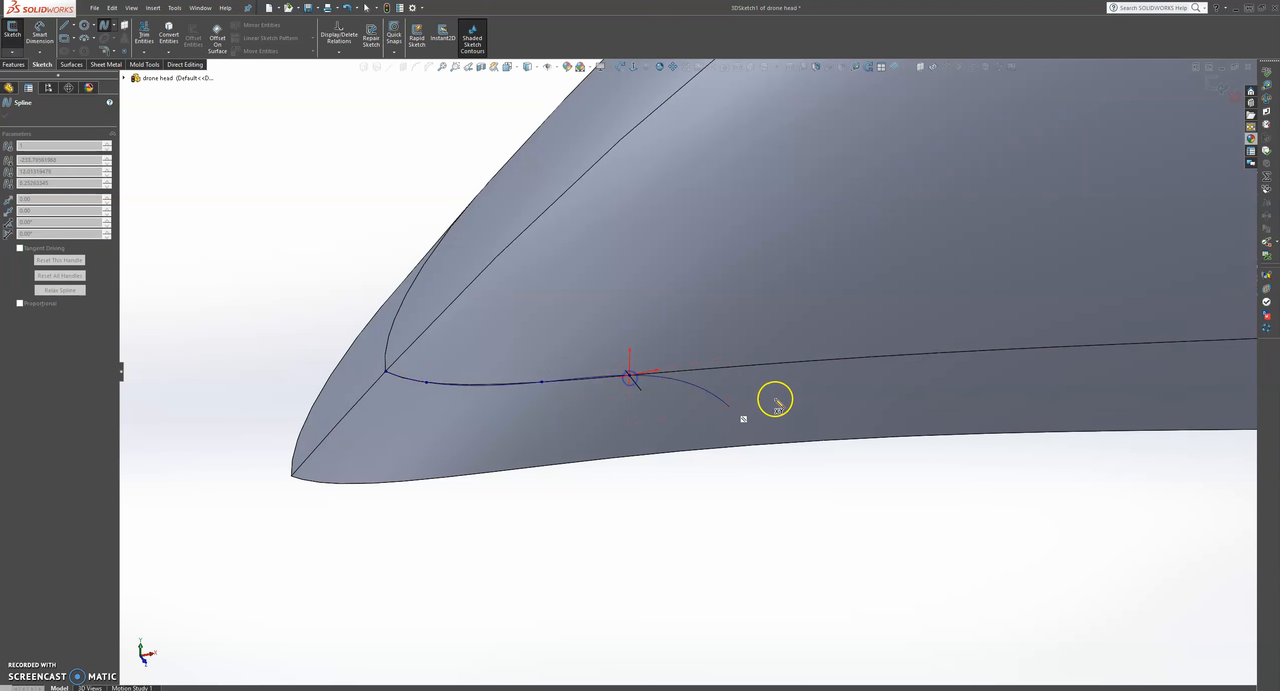
click(790, 361)
Continue the spline with further points snapped to the lower split line towards the head's blunt end
scroll(960, 355, up, 8)
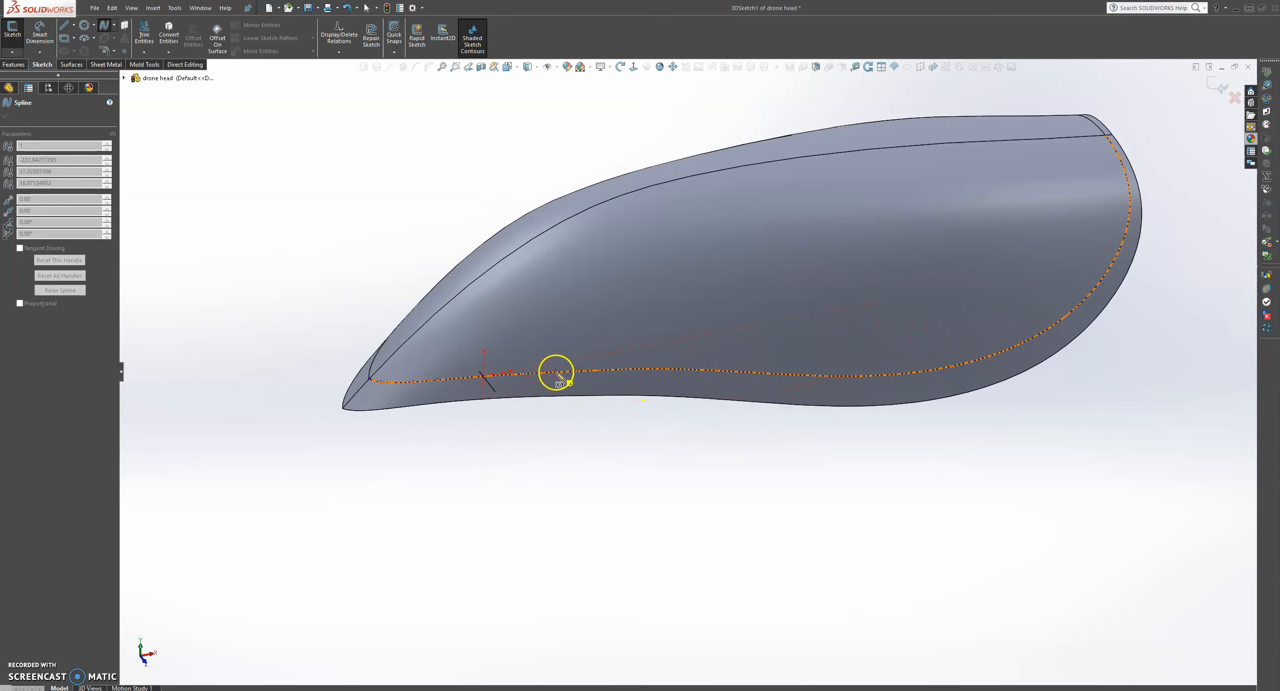
click(556, 374)
click(633, 370)
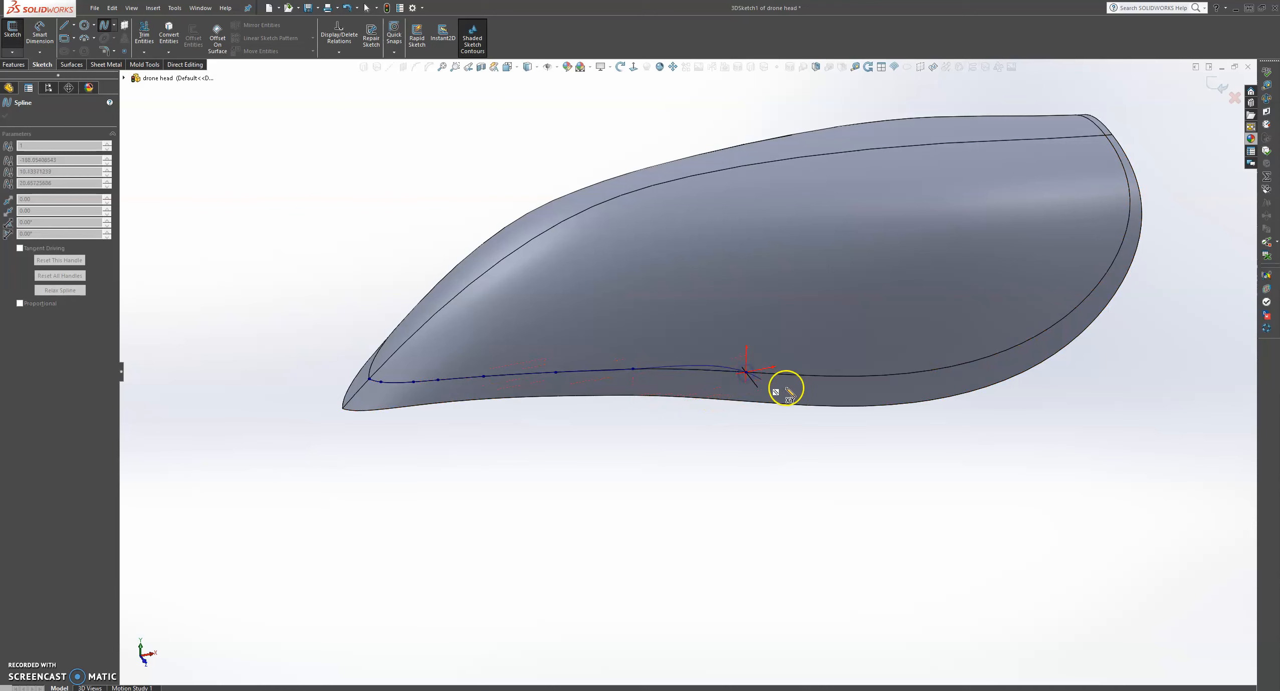
click(828, 375)
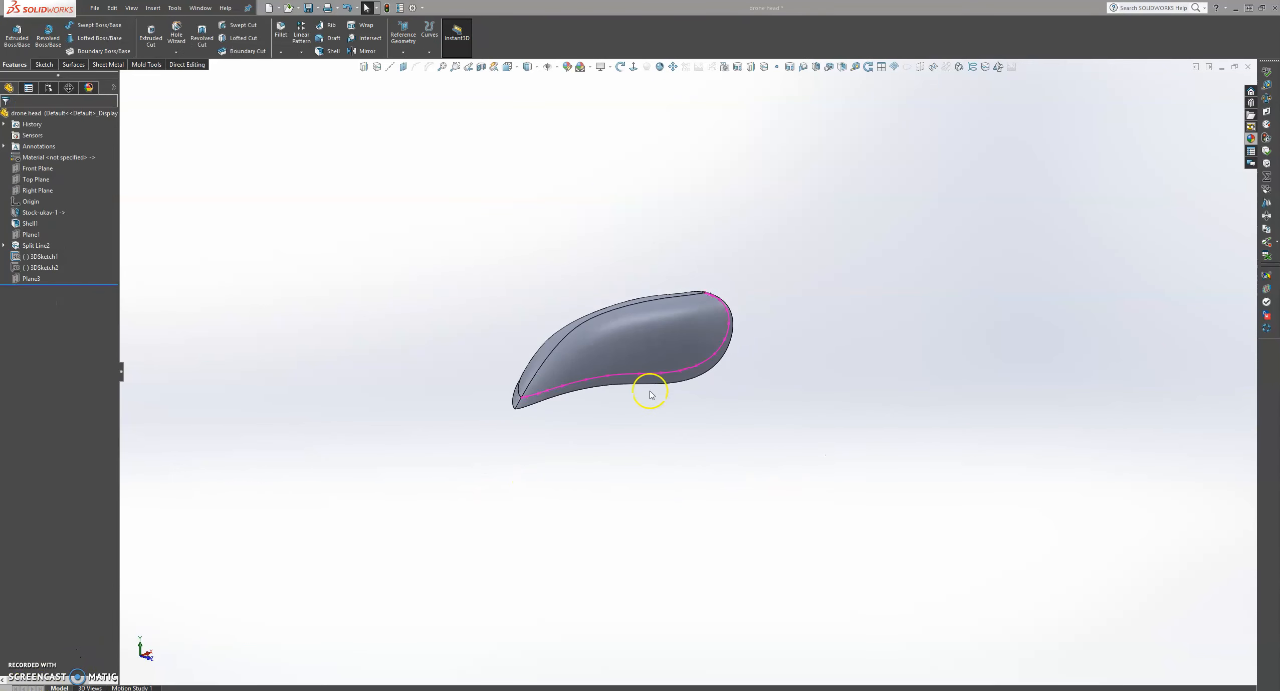
Examine the traced 3D spline along the split line from the pointed tip to the blunt end
scroll(685, 349, down, 3)
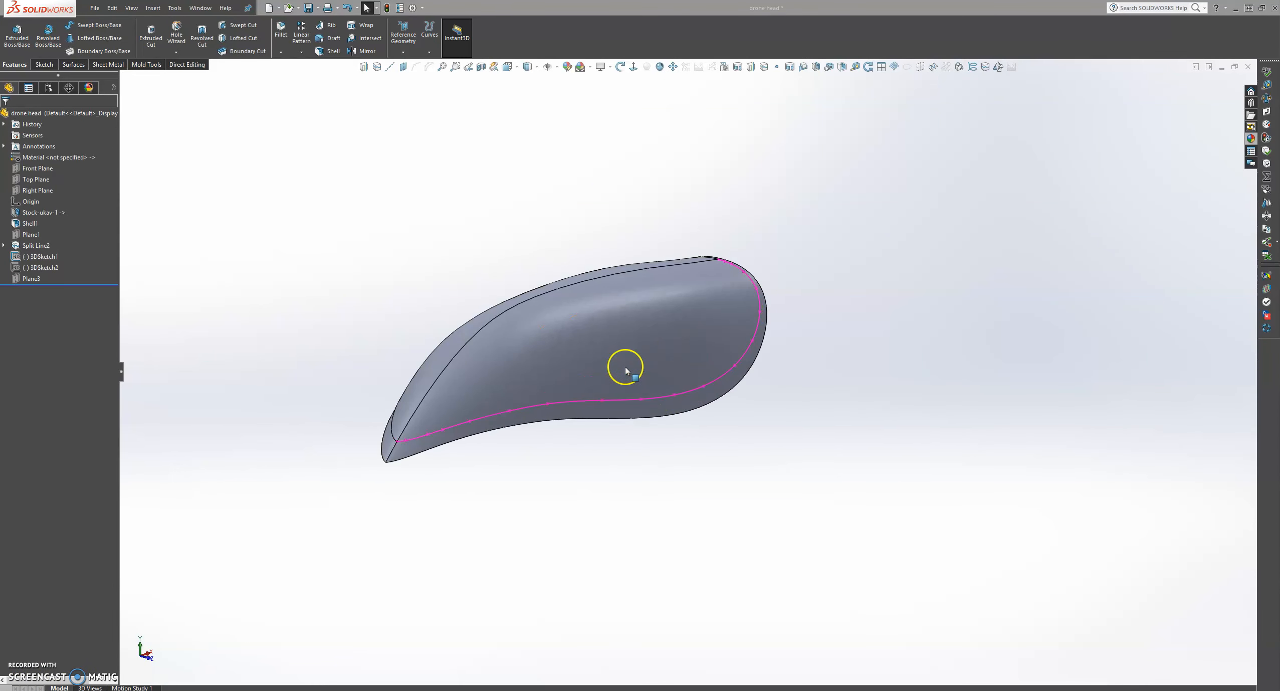
scroll(516, 380, down, 3)
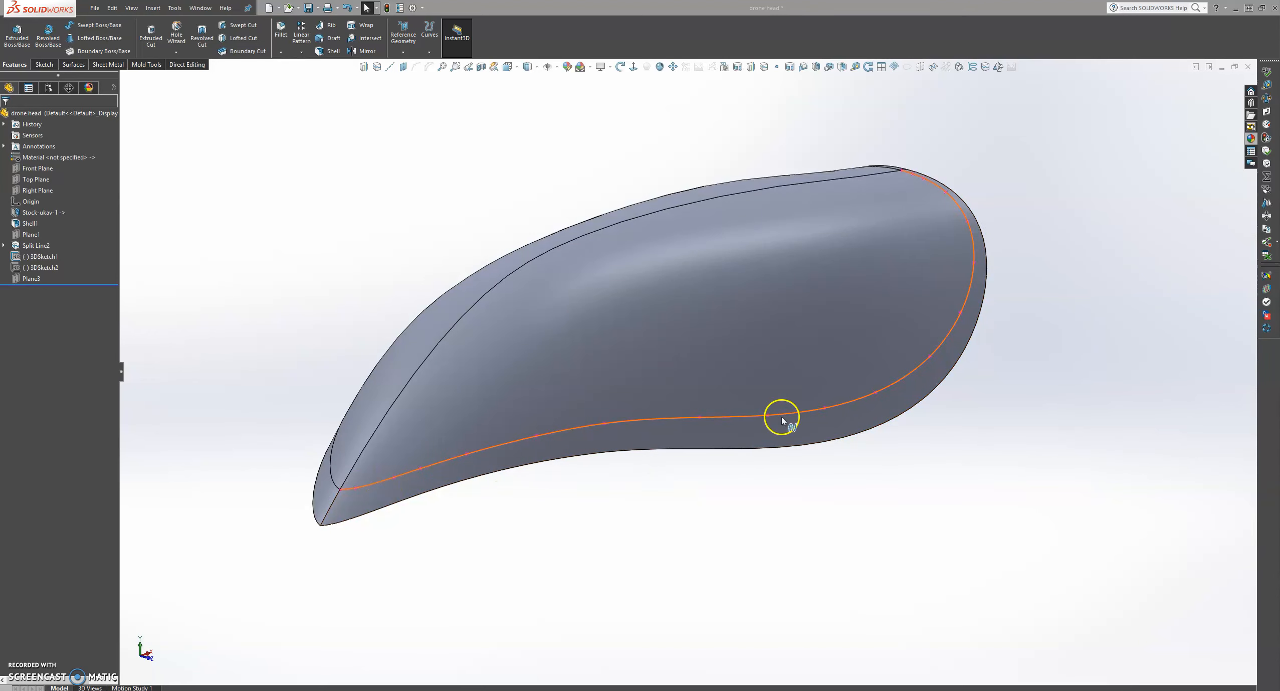
mouse_move(726, 532)
middle_down()
mouse_move(702, 512)
mouse_move(734, 481)
mouse_move(728, 510)
middle_up()
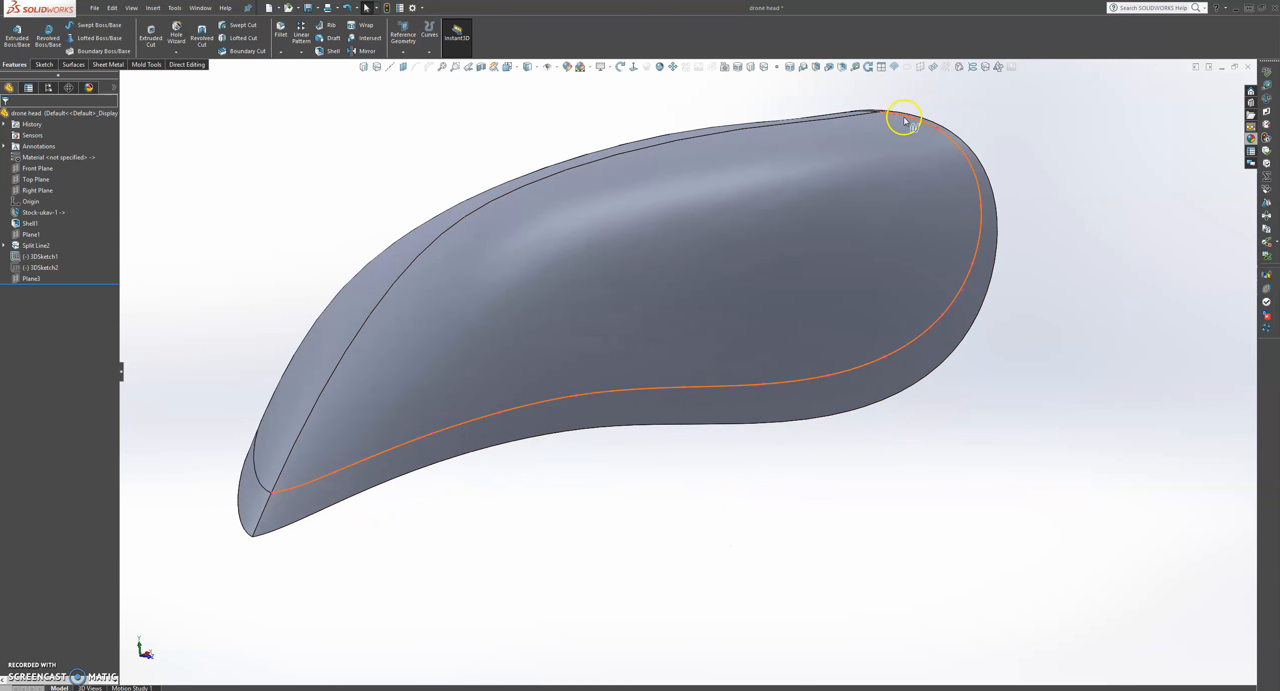
middle_drag(840, 200, 823, 217)
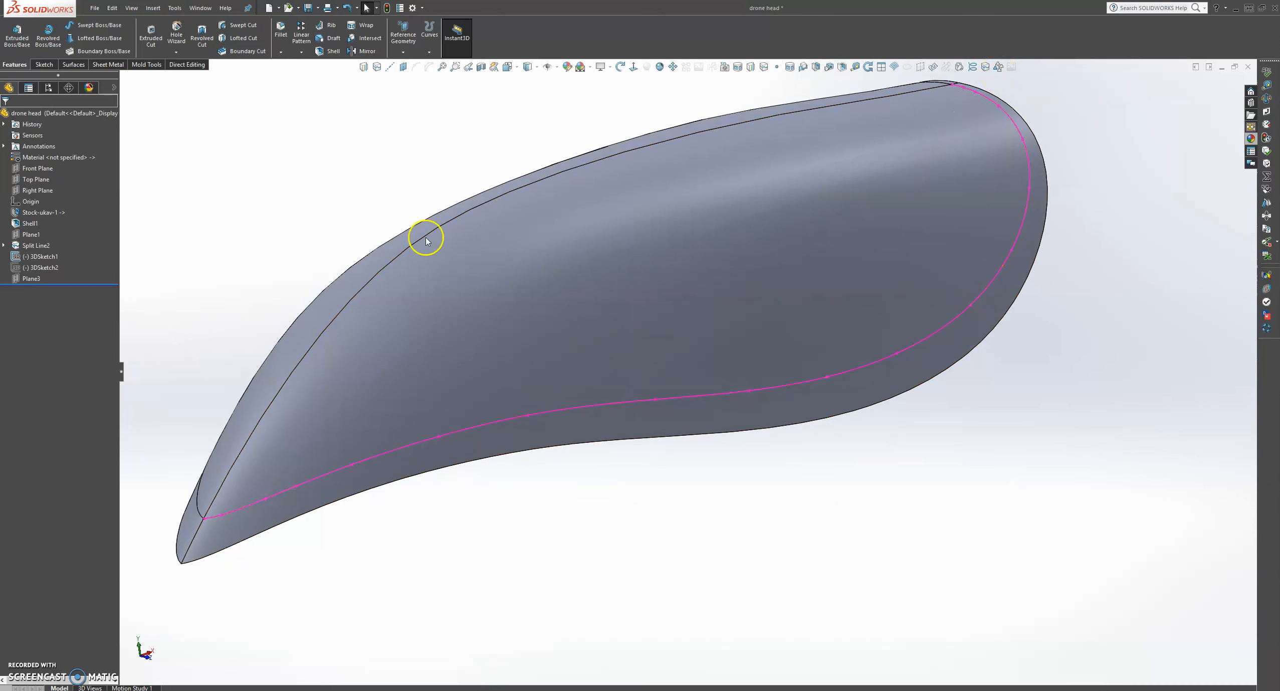
scroll(913, 256, up, 3)
mouse_move(777, 266)
middle_down()
mouse_move(800, 259)
mouse_move(794, 277)
middle_up()
click(570, 400)
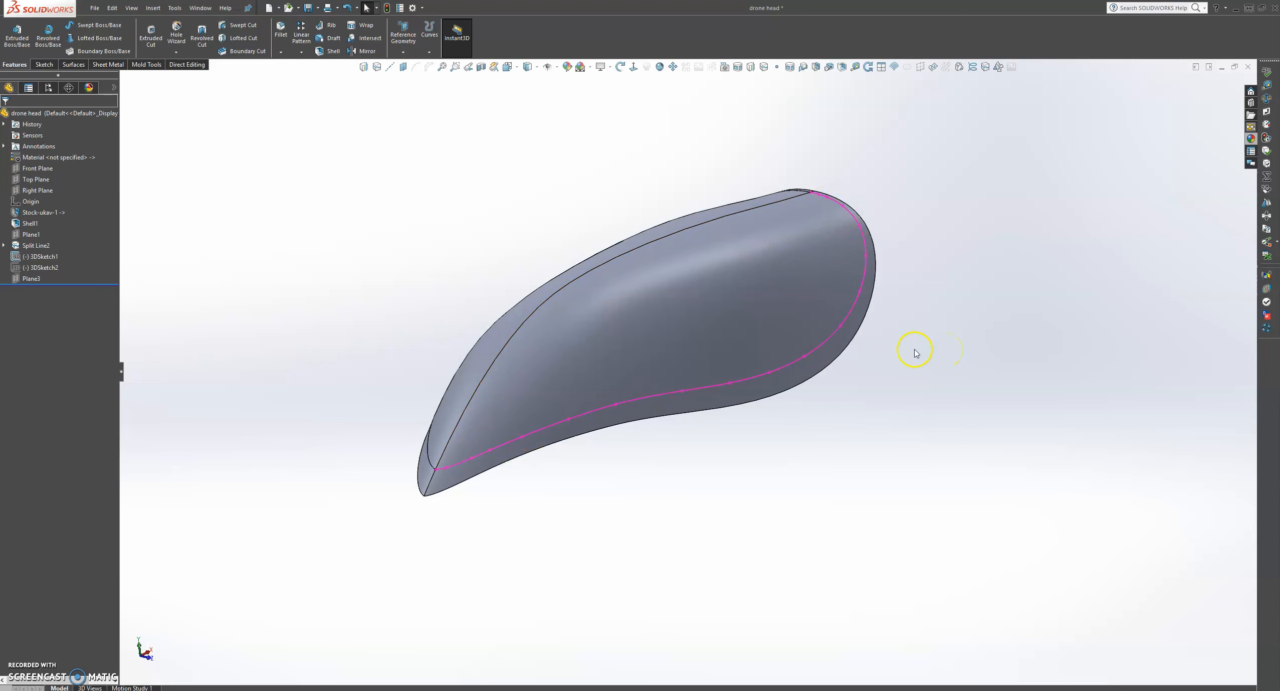
Start a new 3D sketch and activate the Centerline tool
middle_drag(868, 372, 835, 383)
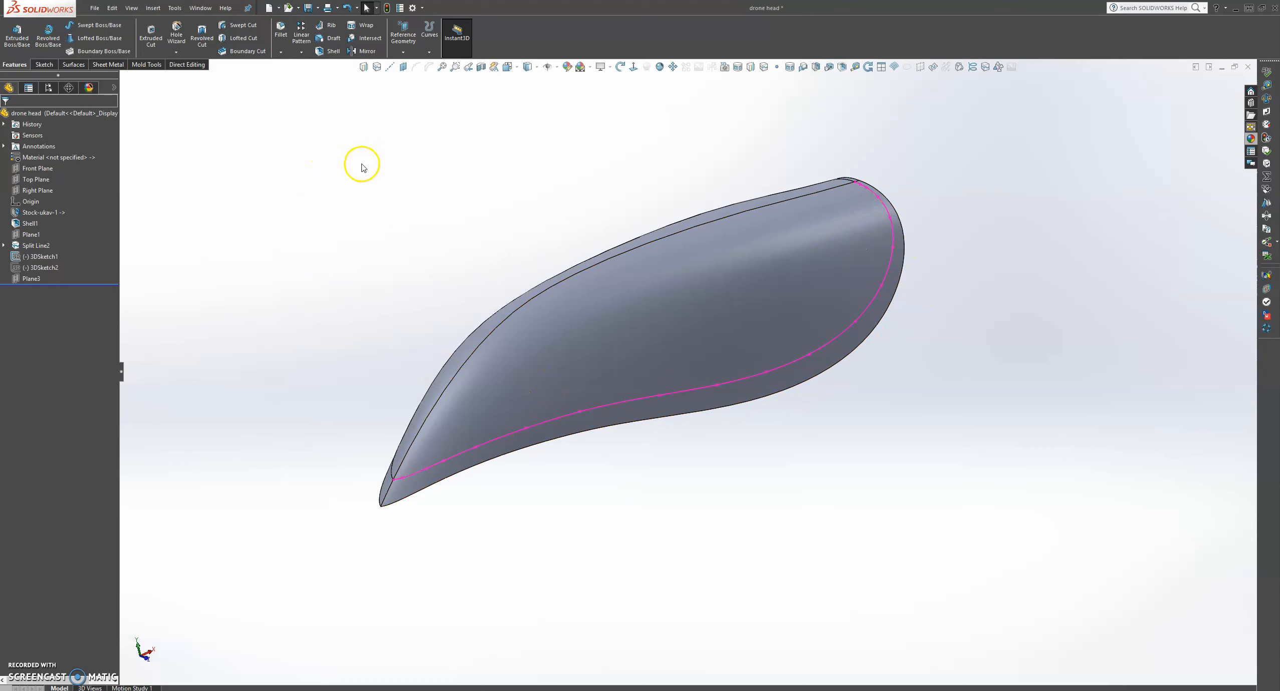
mouse_move(604, 279)
middle_down()
mouse_move(601, 294)
mouse_move(580, 266)
mouse_move(508, 251)
middle_up()
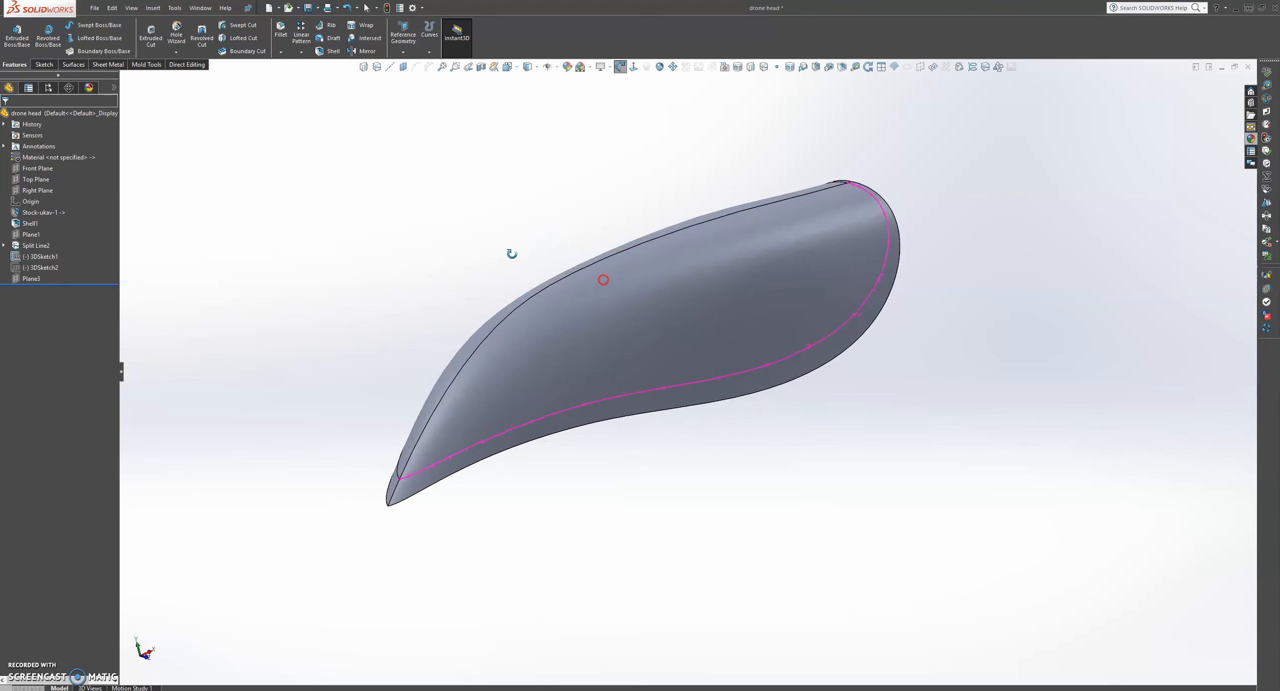
click(34, 65)
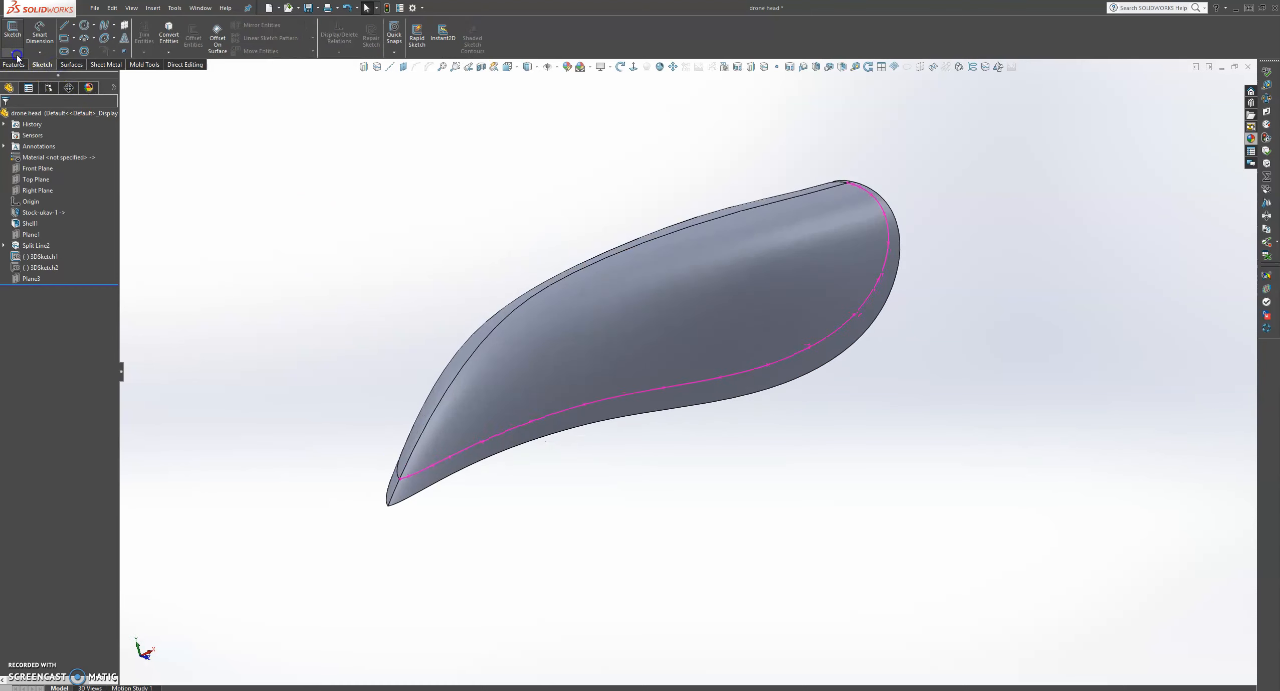
click(66, 40)
click(74, 26)
click(75, 52)
Draw a centerline about 34 mm long along Z, outward from the traced spline just above the head's pointed tip
middle_drag(632, 466, 705, 563)
key(space)
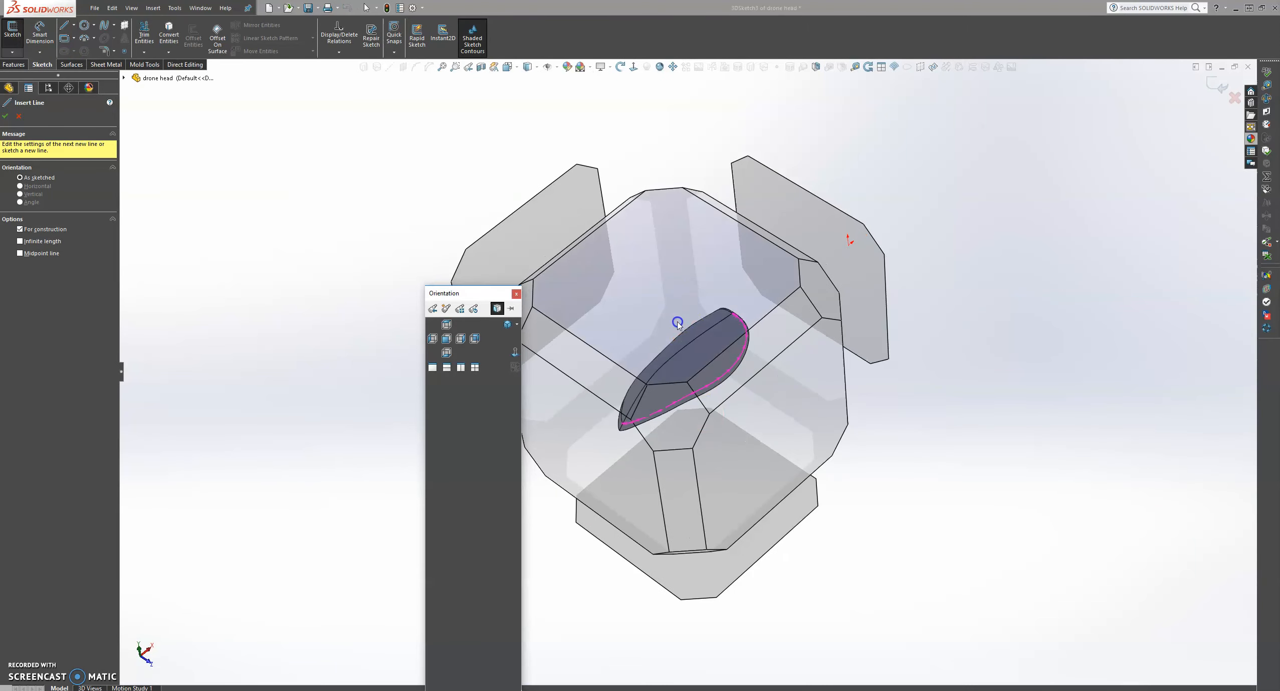
click(678, 323)
scroll(764, 577, down, 2)
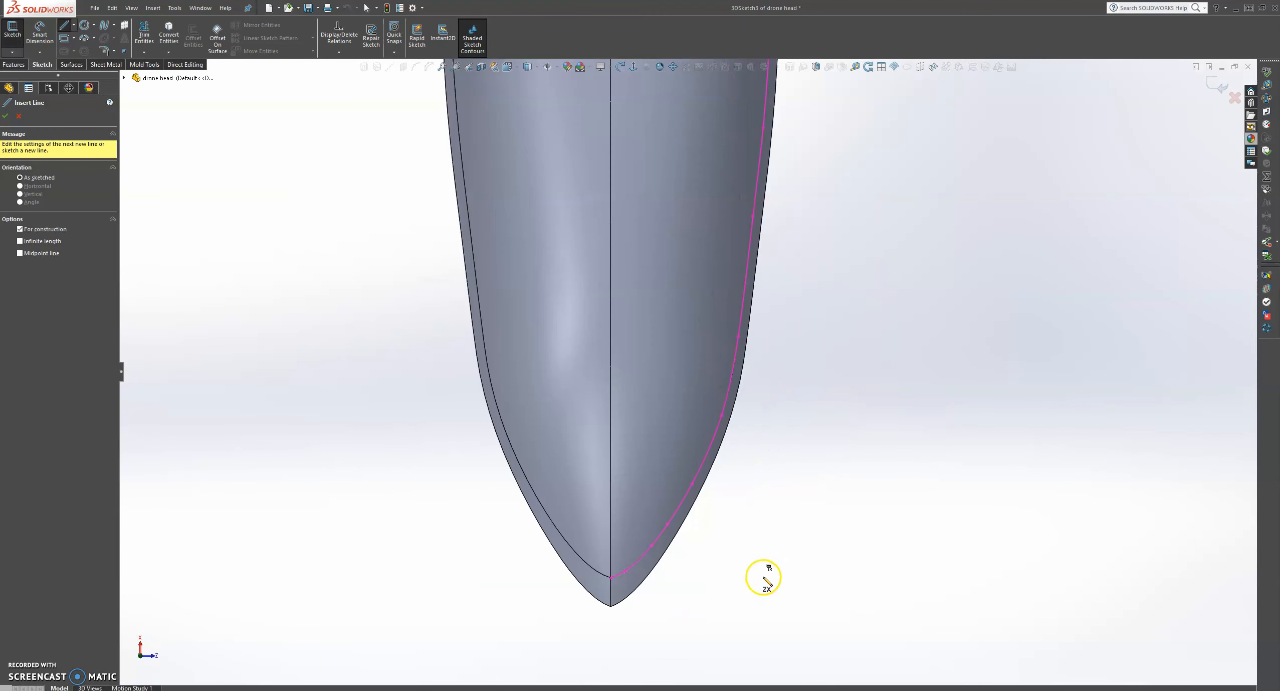
click(652, 545)
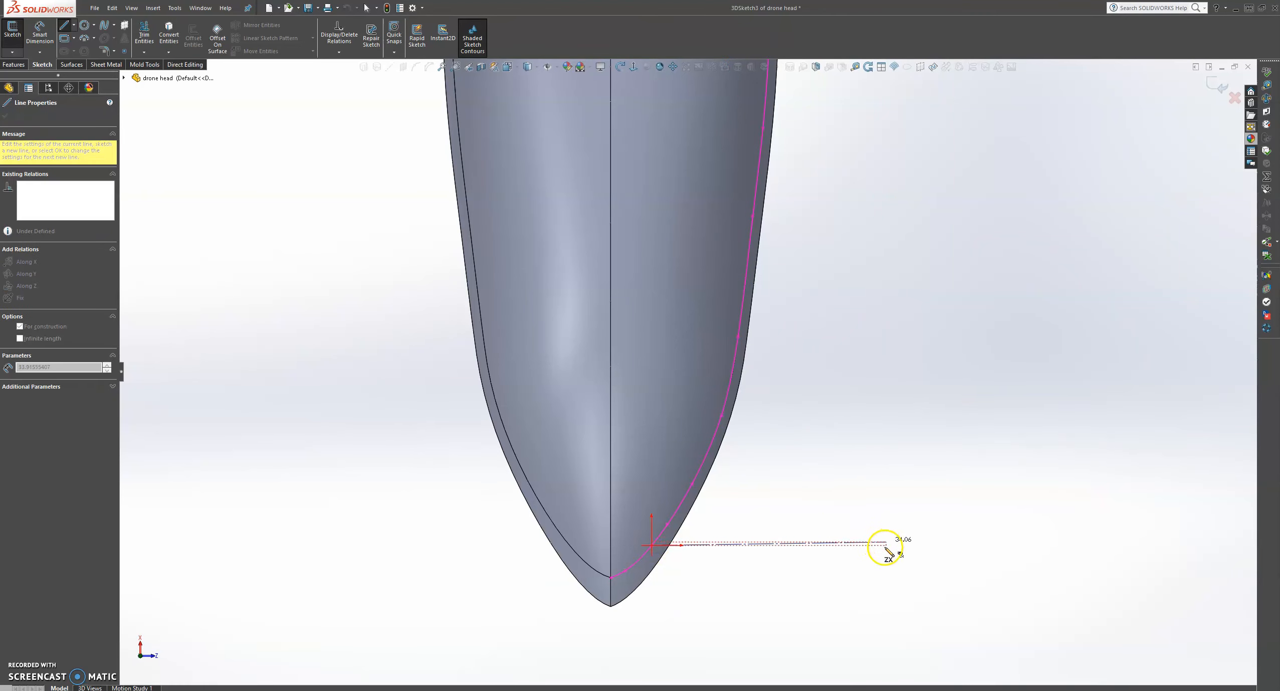
click(885, 544)
key(Escape)
key(Escape)
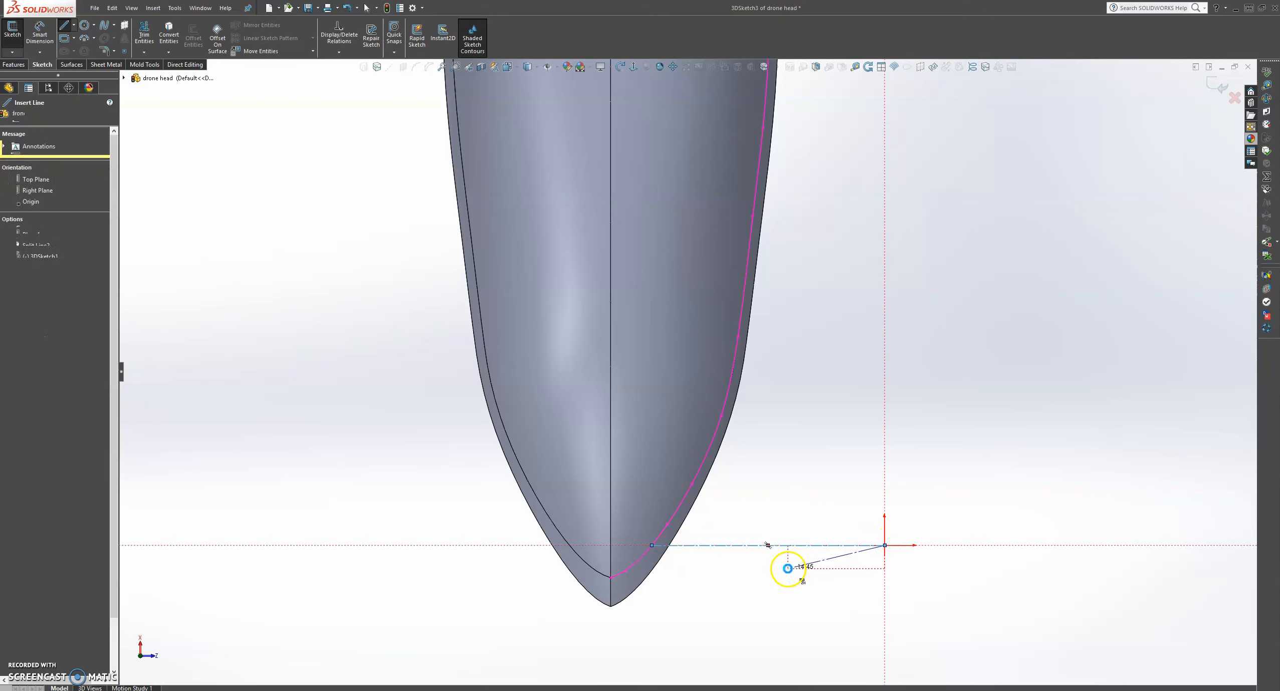
key(space)
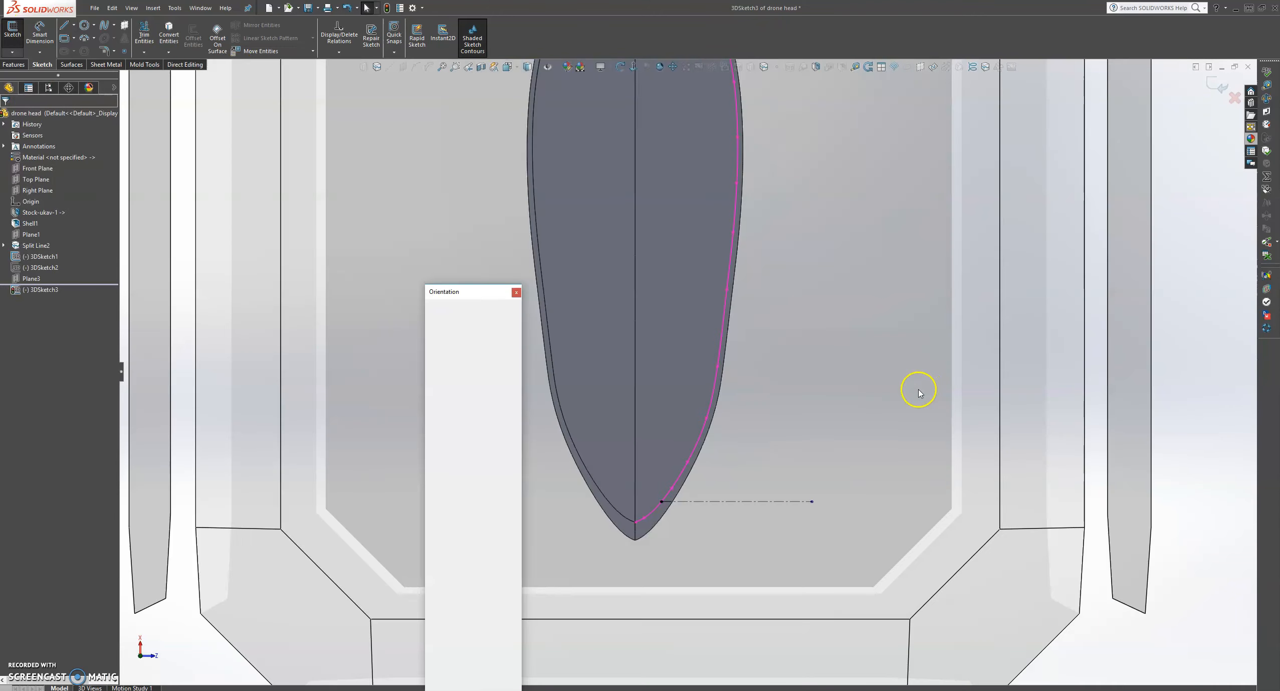
click(768, 381)
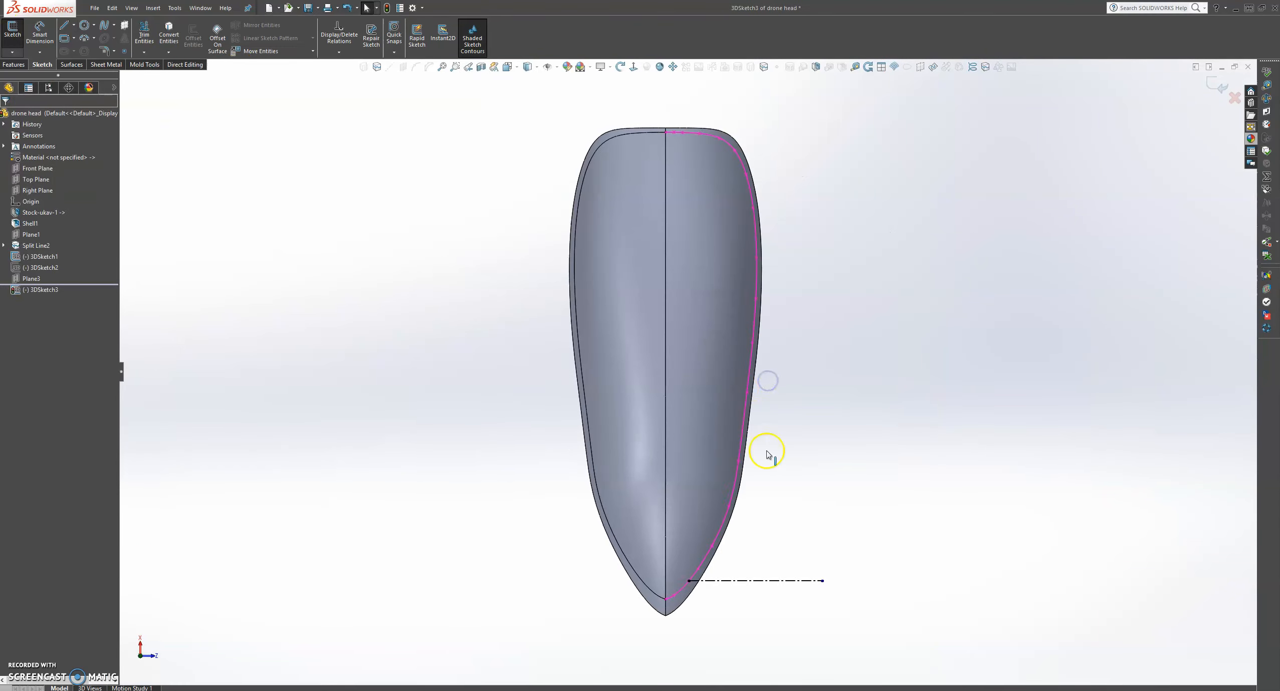
click(74, 25)
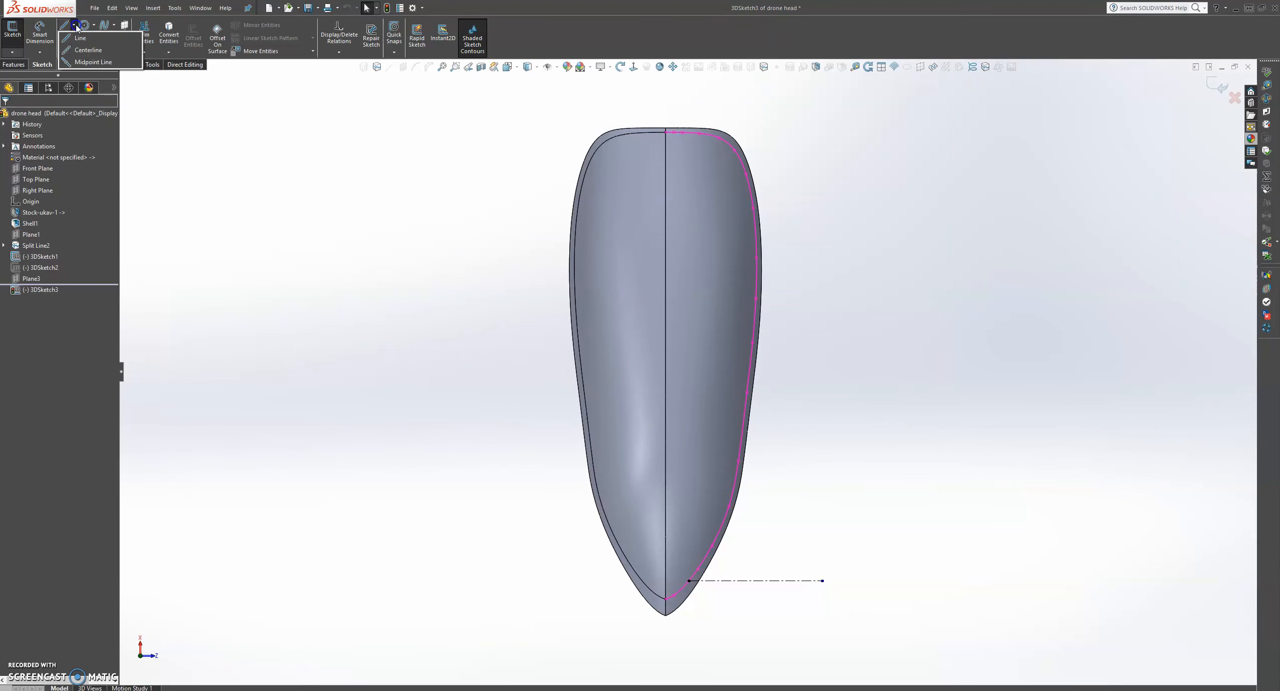
click(82, 50)
scroll(765, 493, down, 1)
scroll(751, 477, down, 1)
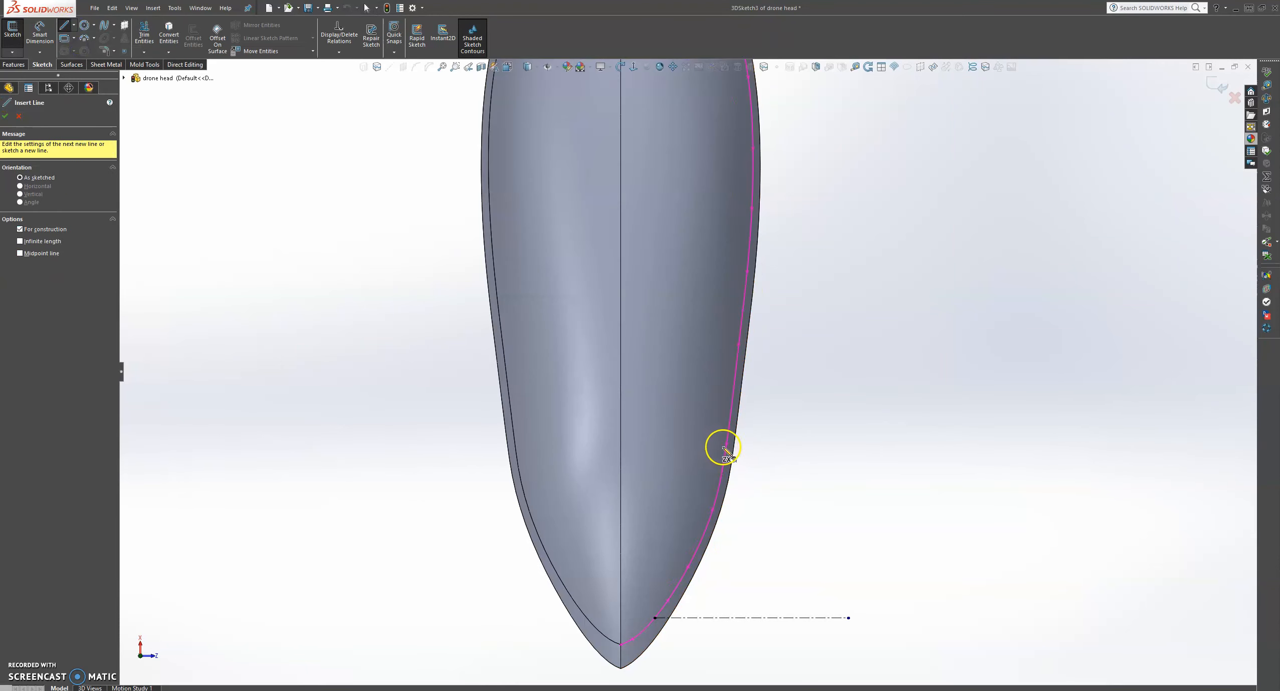
click(726, 445)
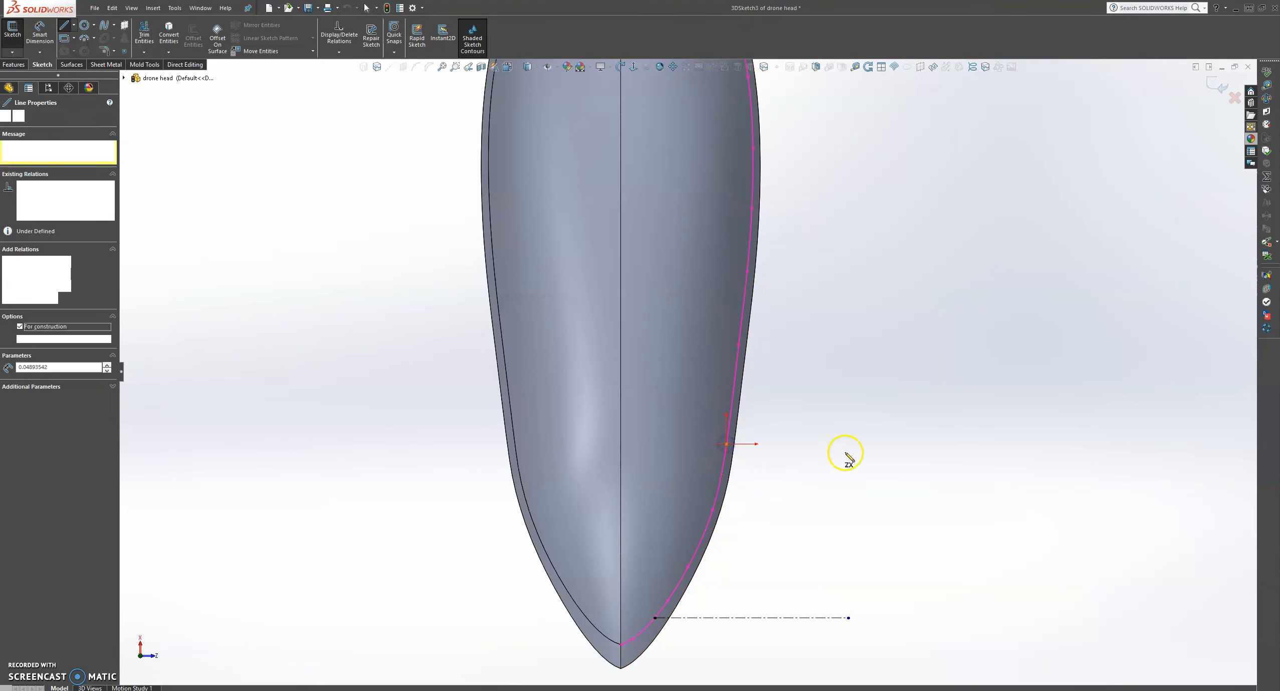
click(914, 441)
key(Escape)
key(ctrl+z)
Draw a second centerline about 31 mm long along Z, outward from the spline where the side starts curving towards the pointed tip
click(74, 26)
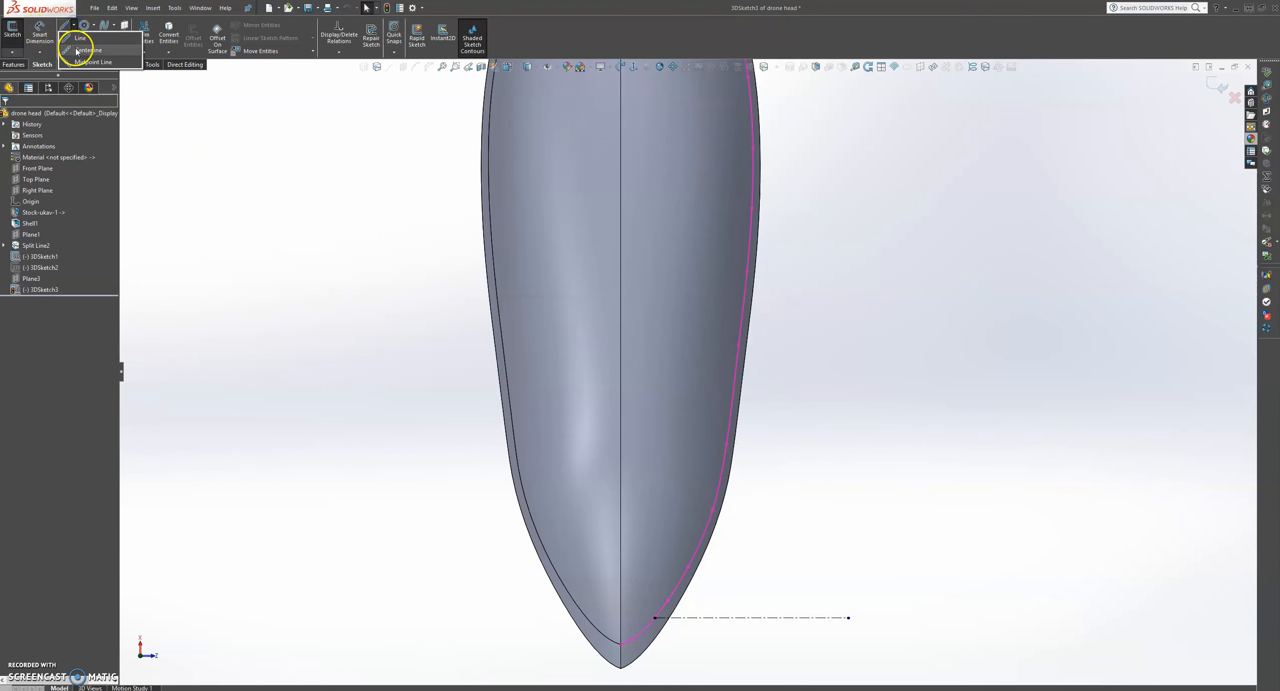
click(78, 50)
click(726, 444)
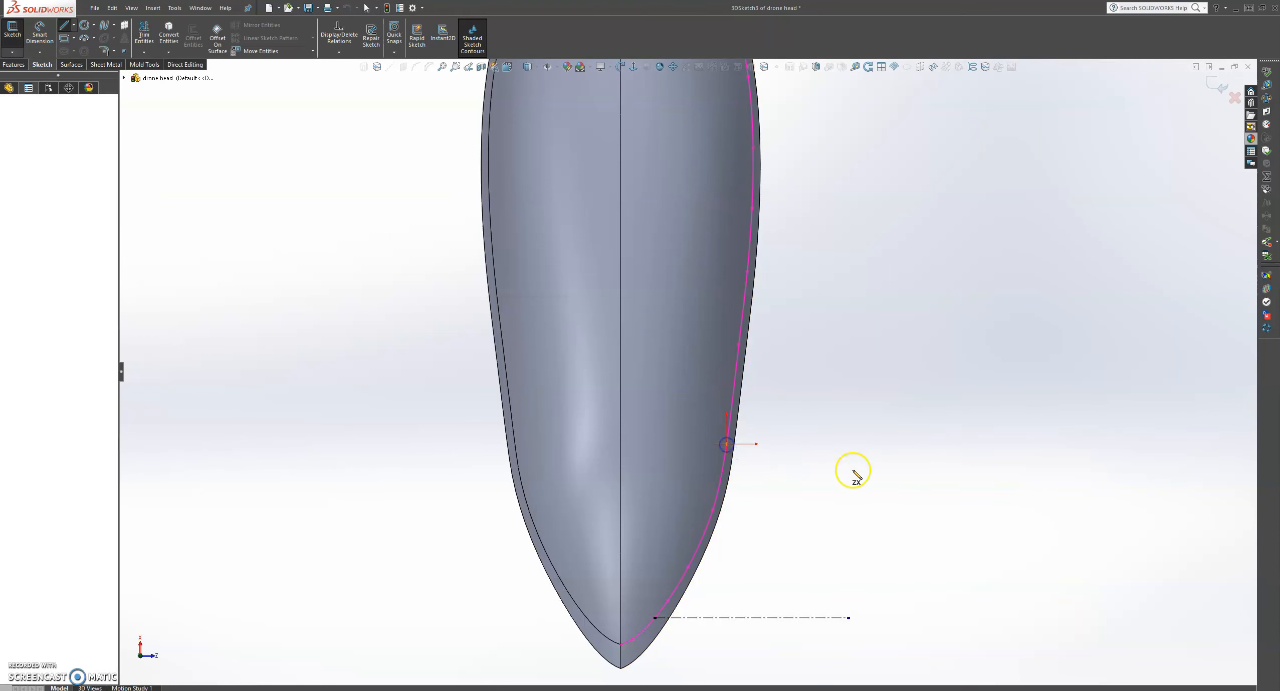
click(908, 444)
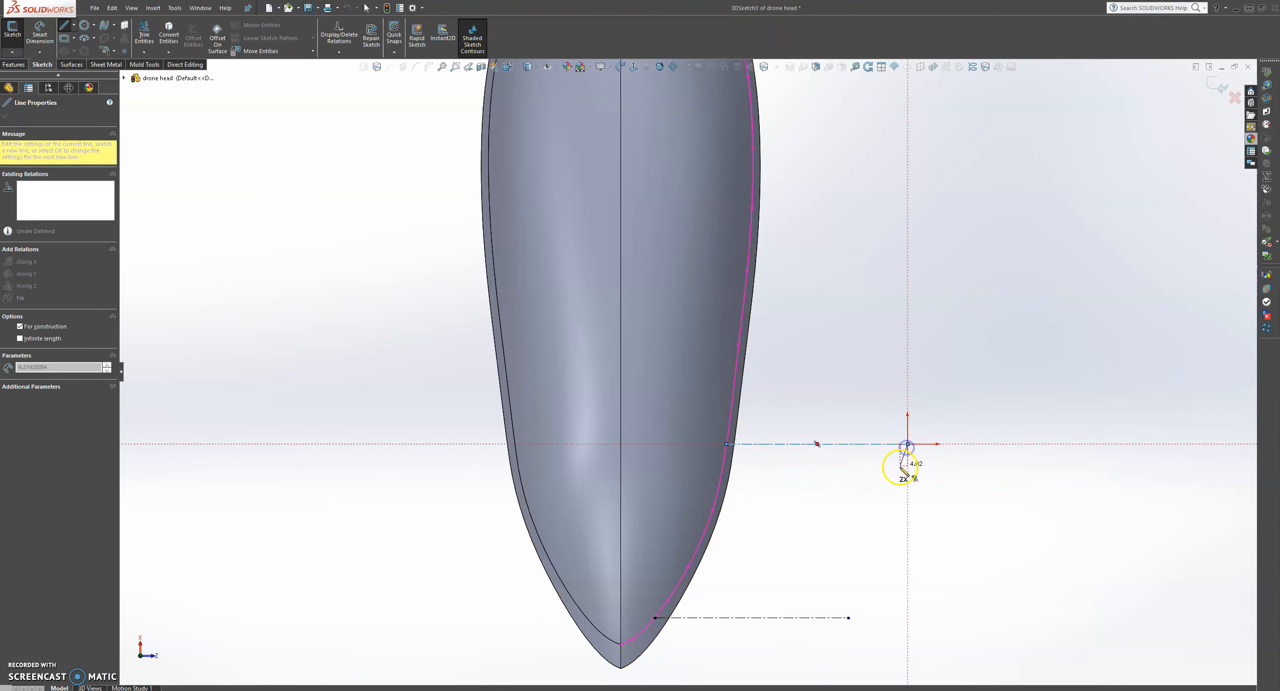
key(Escape)
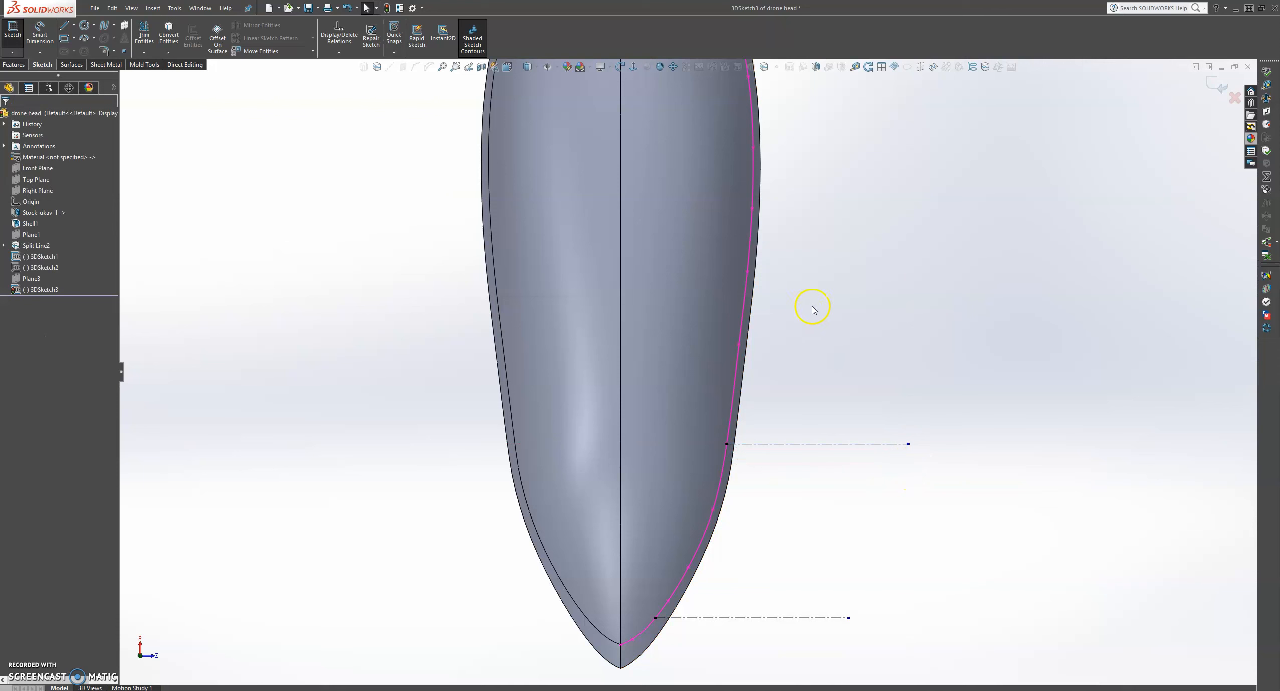
Draw a third centerline about 36 mm long along Z, outward from the spline near the middle of the head's side
scroll(813, 307, up, 2)
scroll(826, 284, down, 1)
click(74, 25)
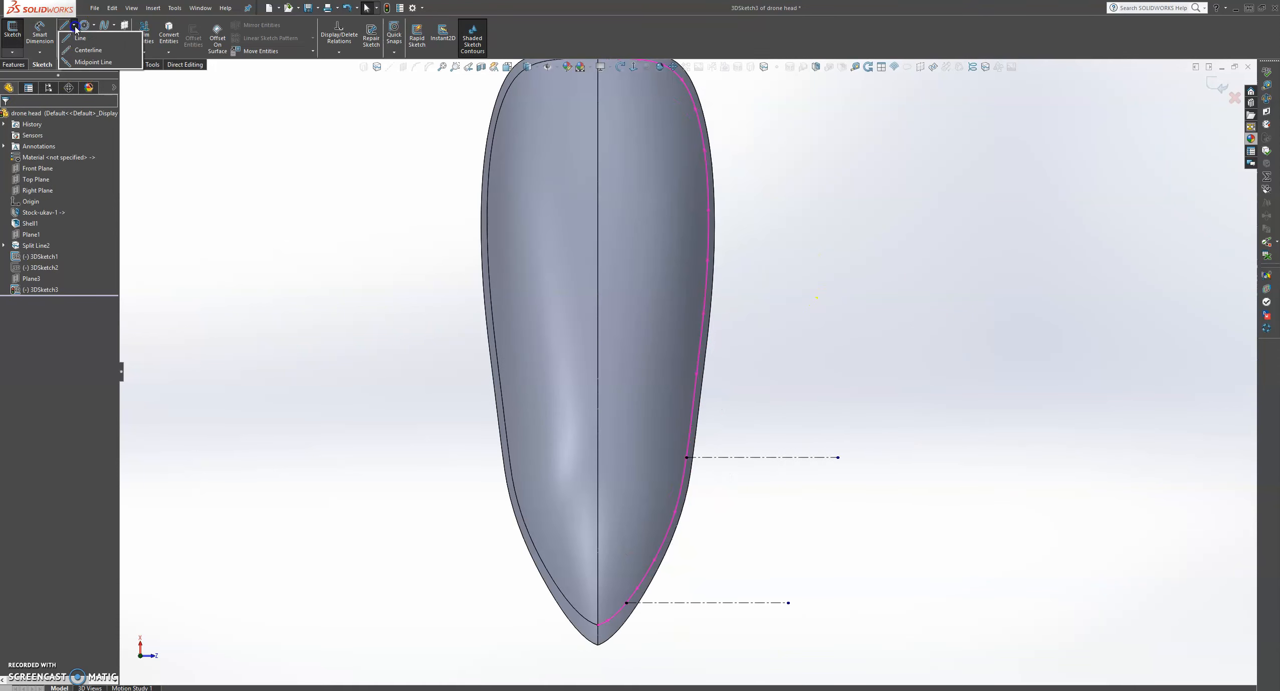
click(90, 42)
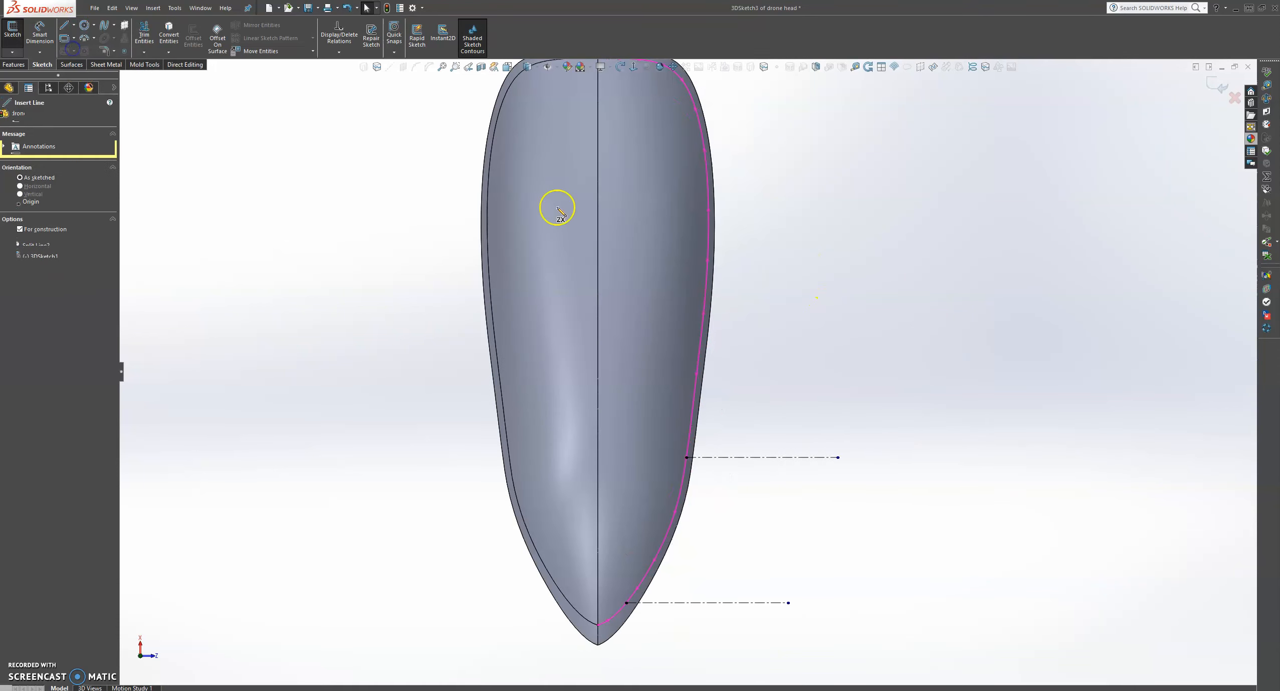
click(705, 296)
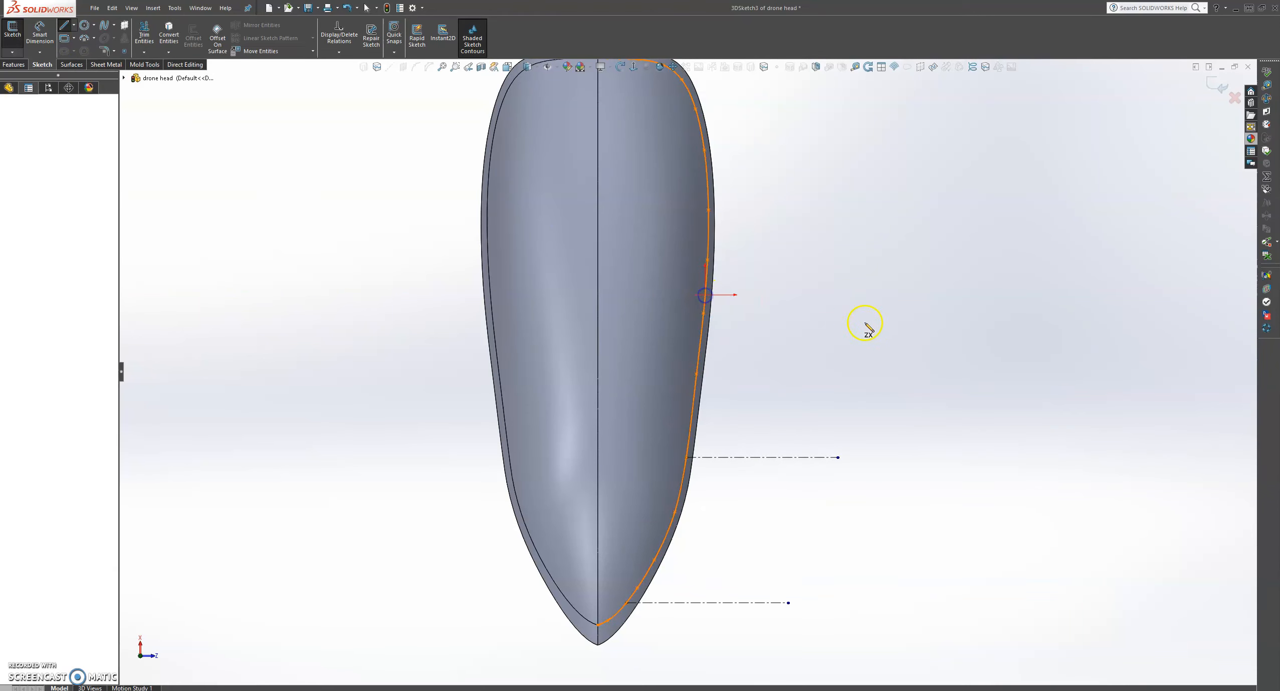
click(877, 295)
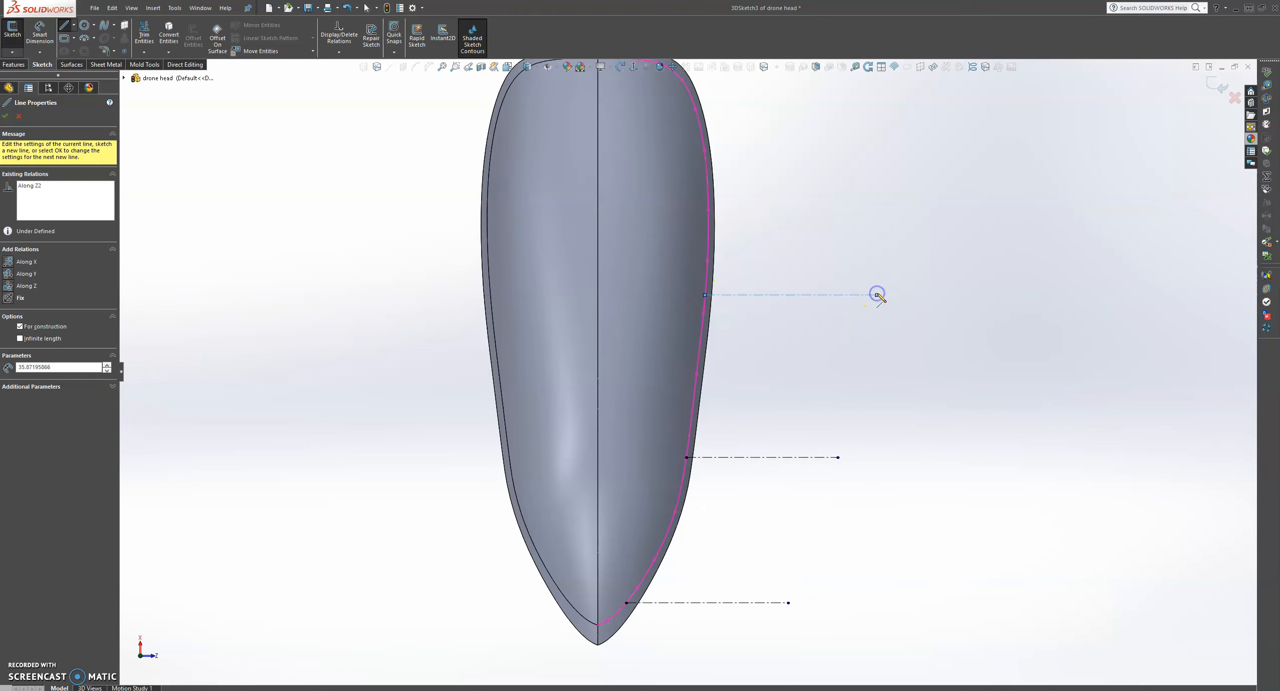
key(Escape)
Draw a slanted centerline about 22 mm long outward from the spline at the rounded corner of the blunt end
scroll(877, 296, up, 3)
scroll(774, 224, down, 3)
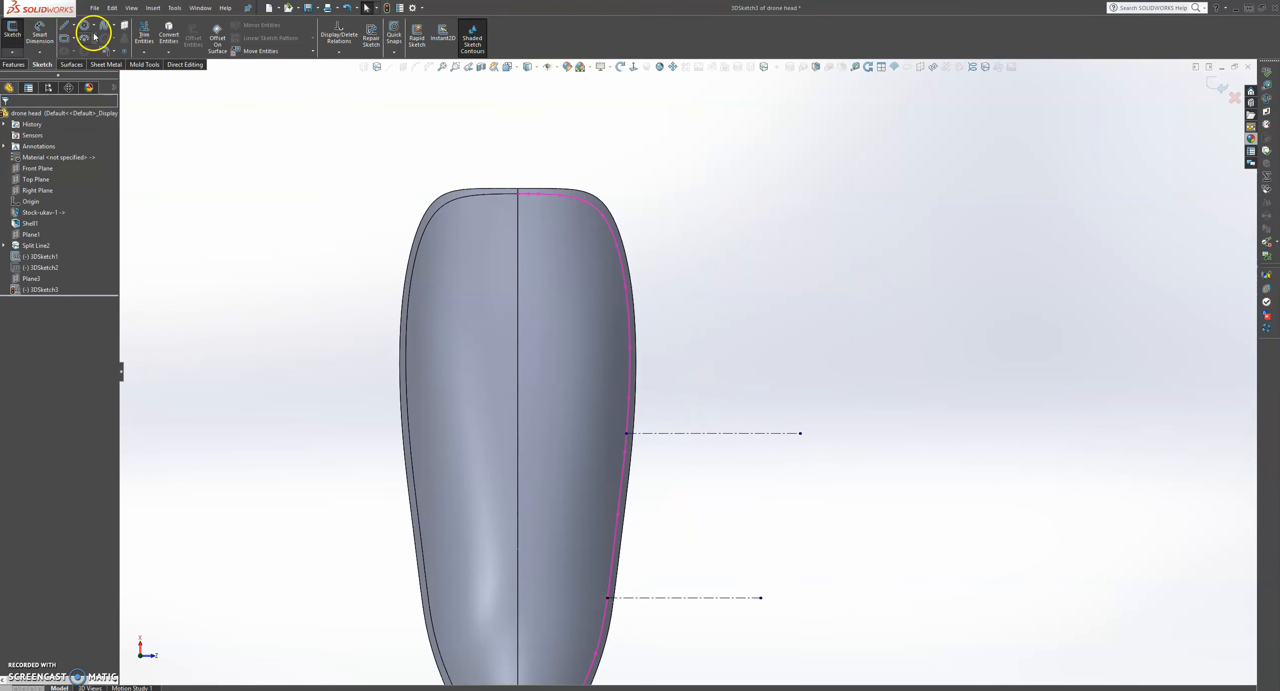
click(75, 26)
click(86, 51)
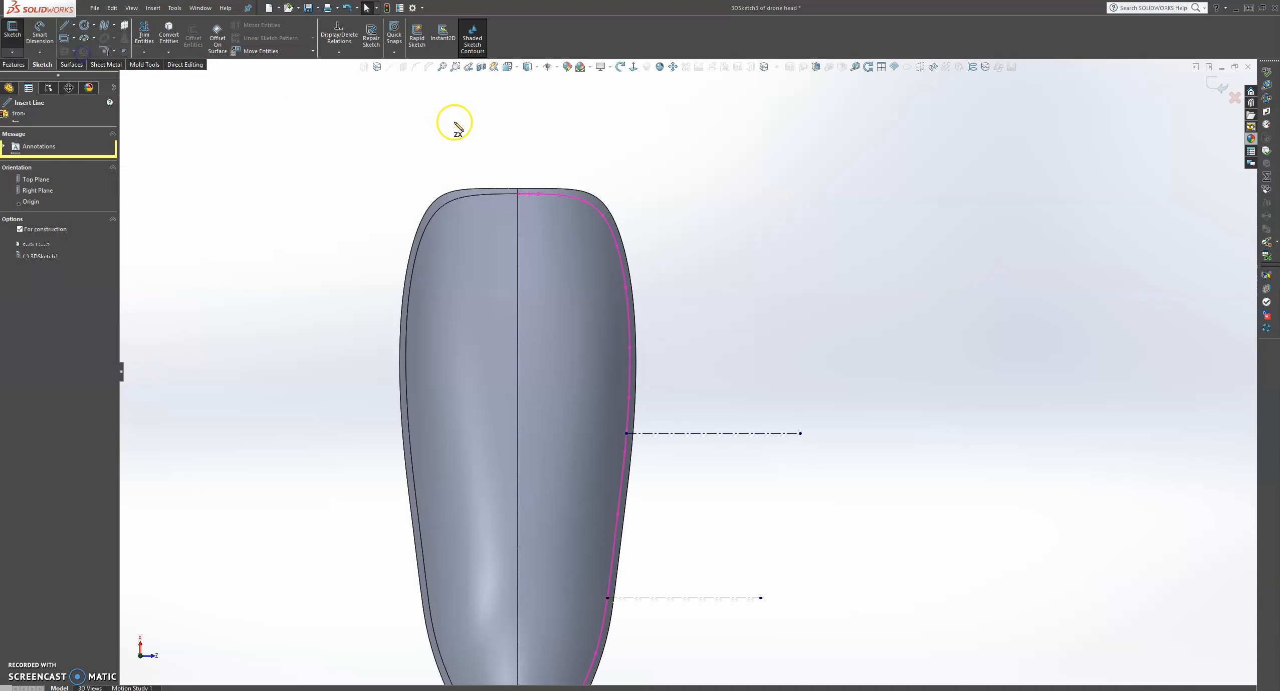
click(585, 200)
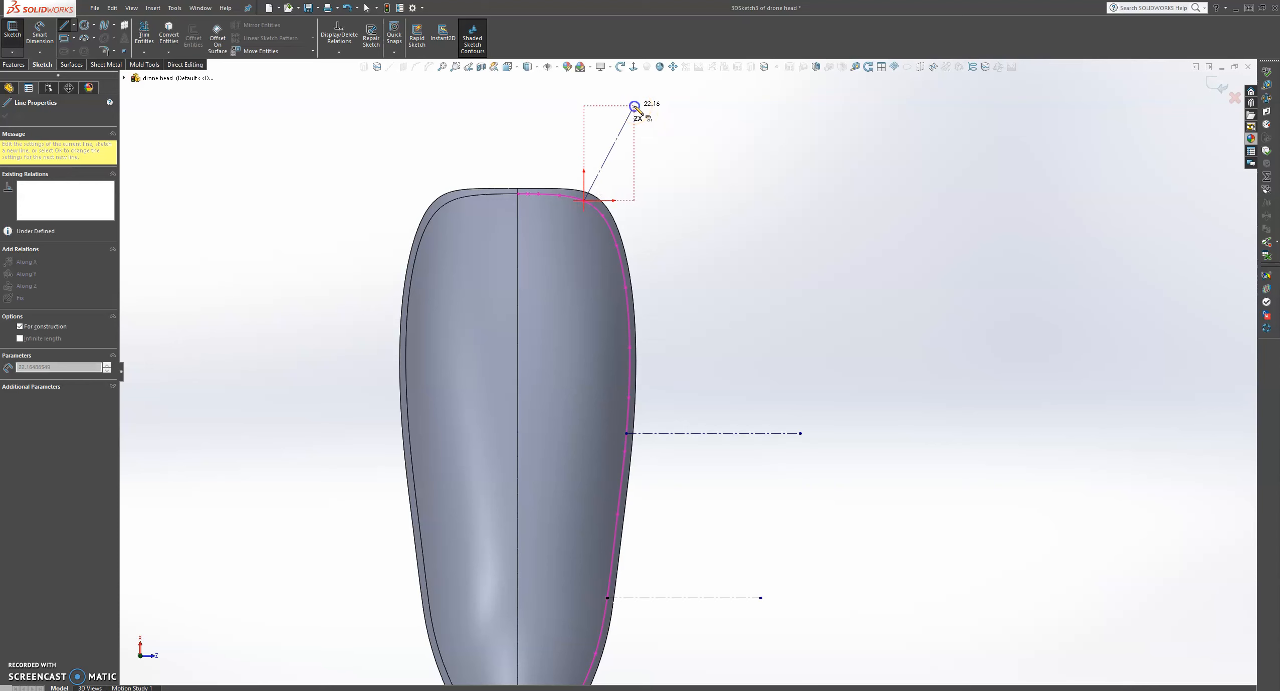
click(635, 107)
key(Escape)
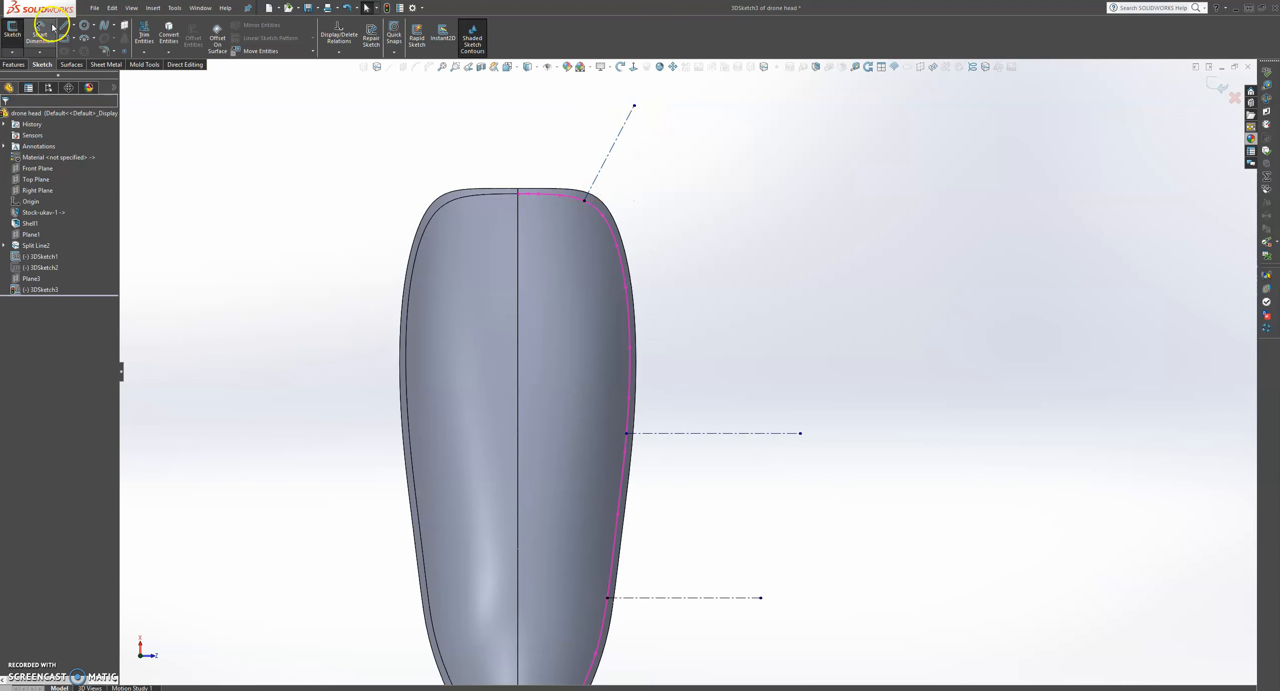
Draw another slanted centerline outward from the spline, between the blunt-end corner's centerline and the one at mid-side
click(74, 28)
click(86, 53)
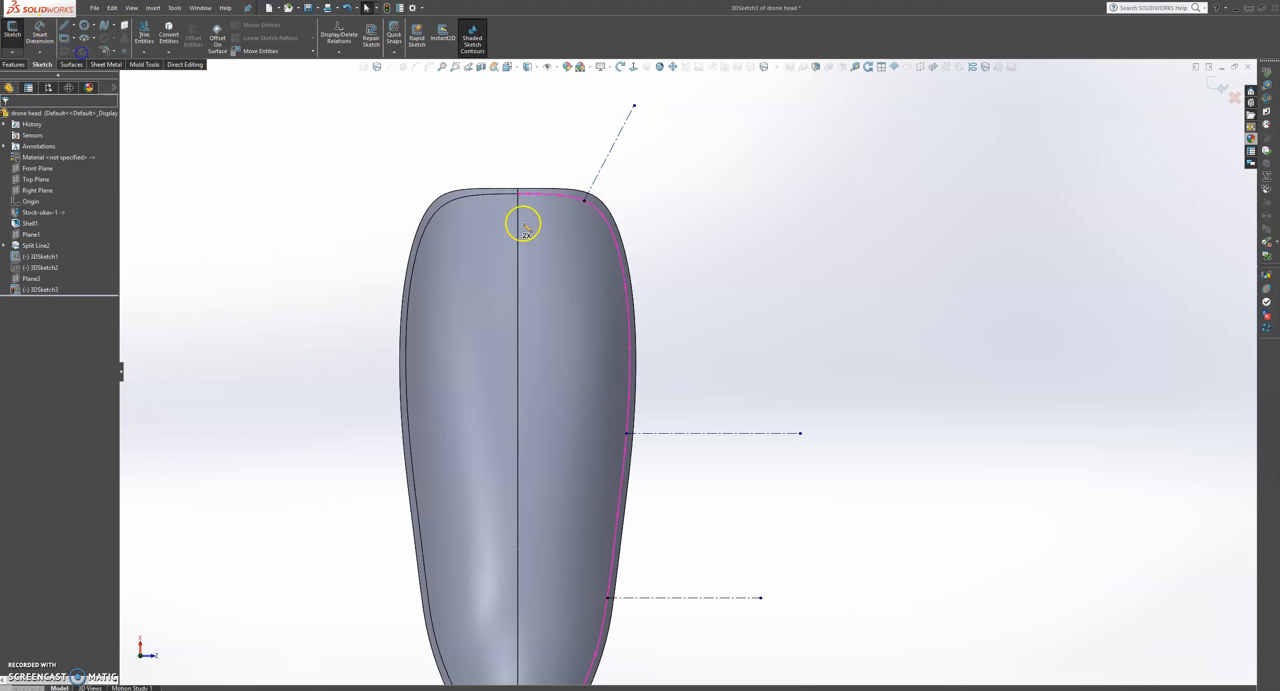
click(628, 305)
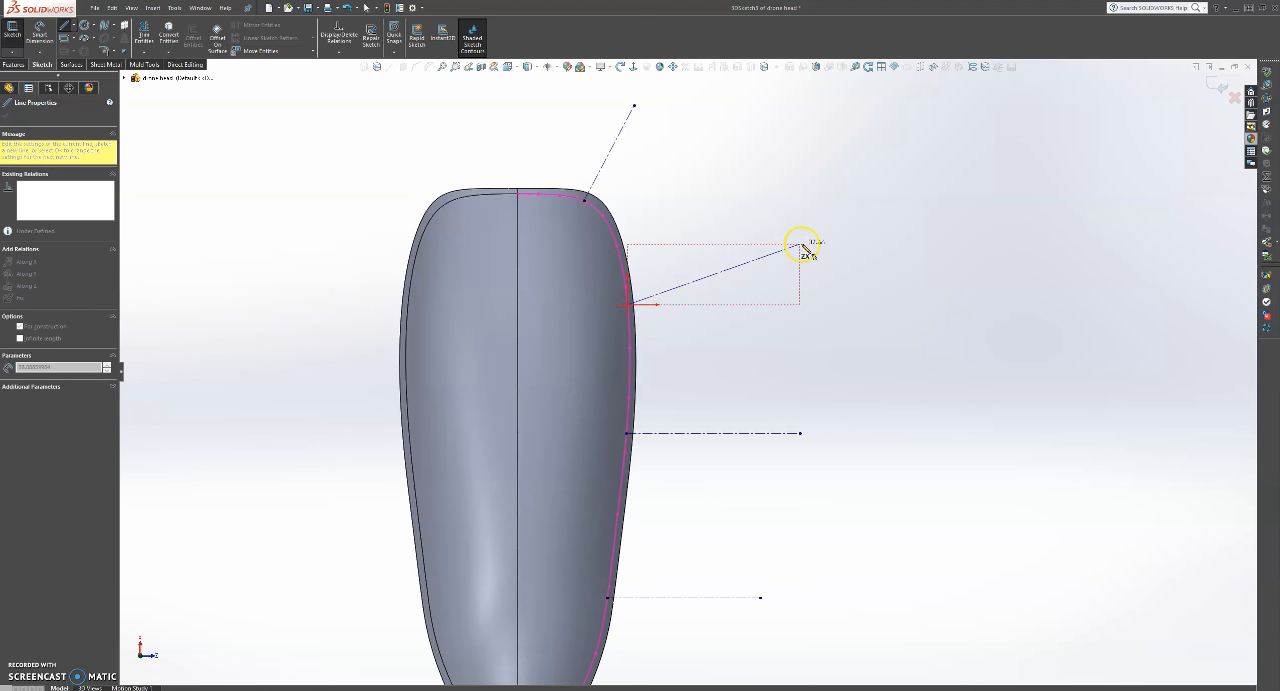
click(802, 244)
key(Escape)
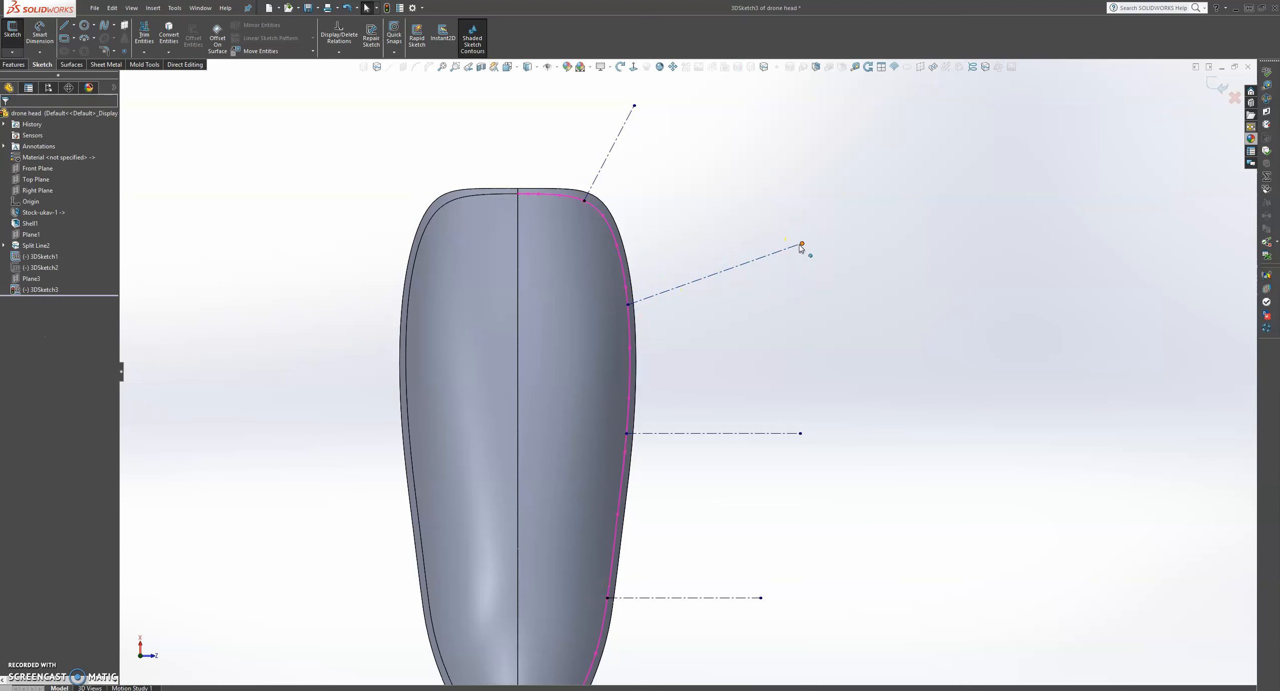
Reposition the outer endpoint of the long slanted centerline near the blunt end so it stands nearly perpendicular to the head's axis
scroll(652, 361, up, 3)
middle_drag(652, 443, 439, 156)
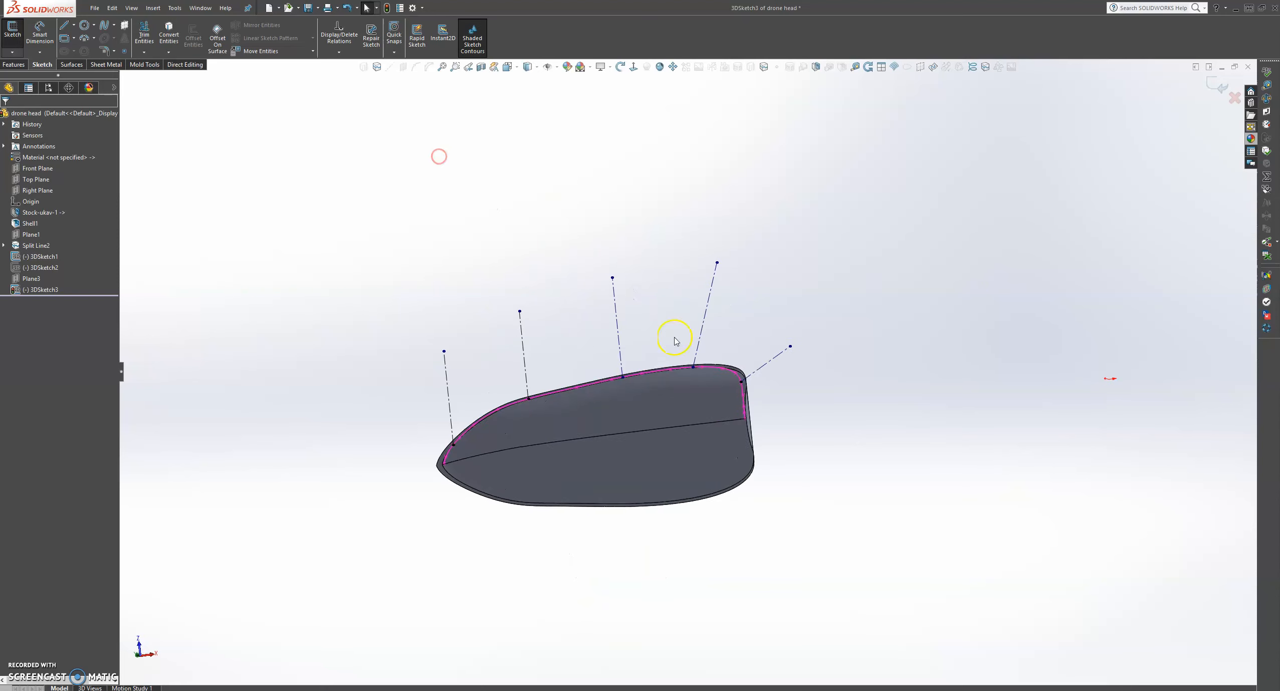
key(space)
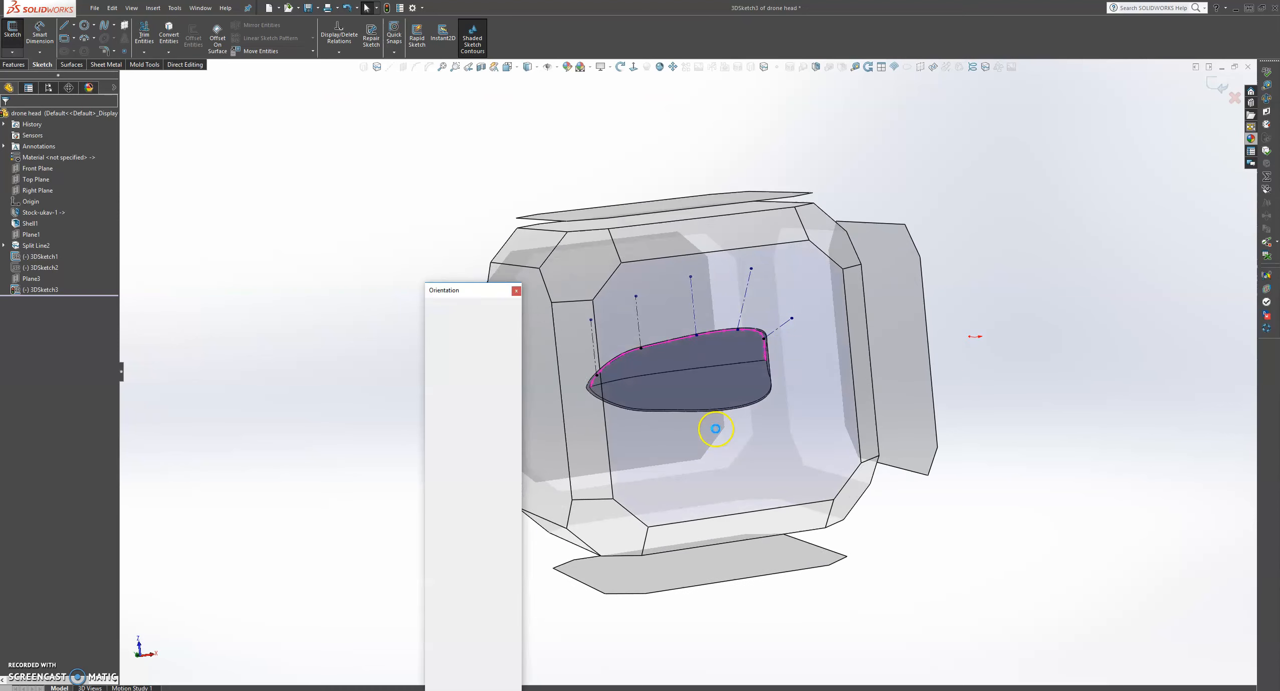
click(717, 431)
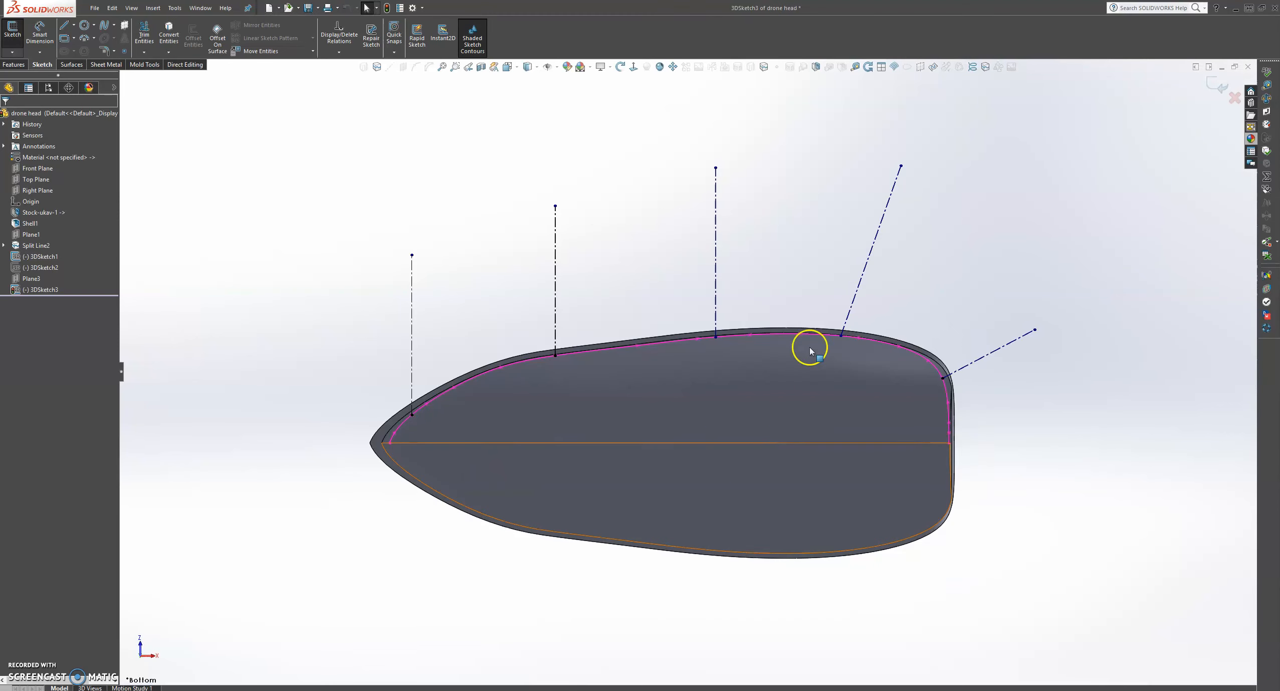
scroll(1022, 351, down, 2)
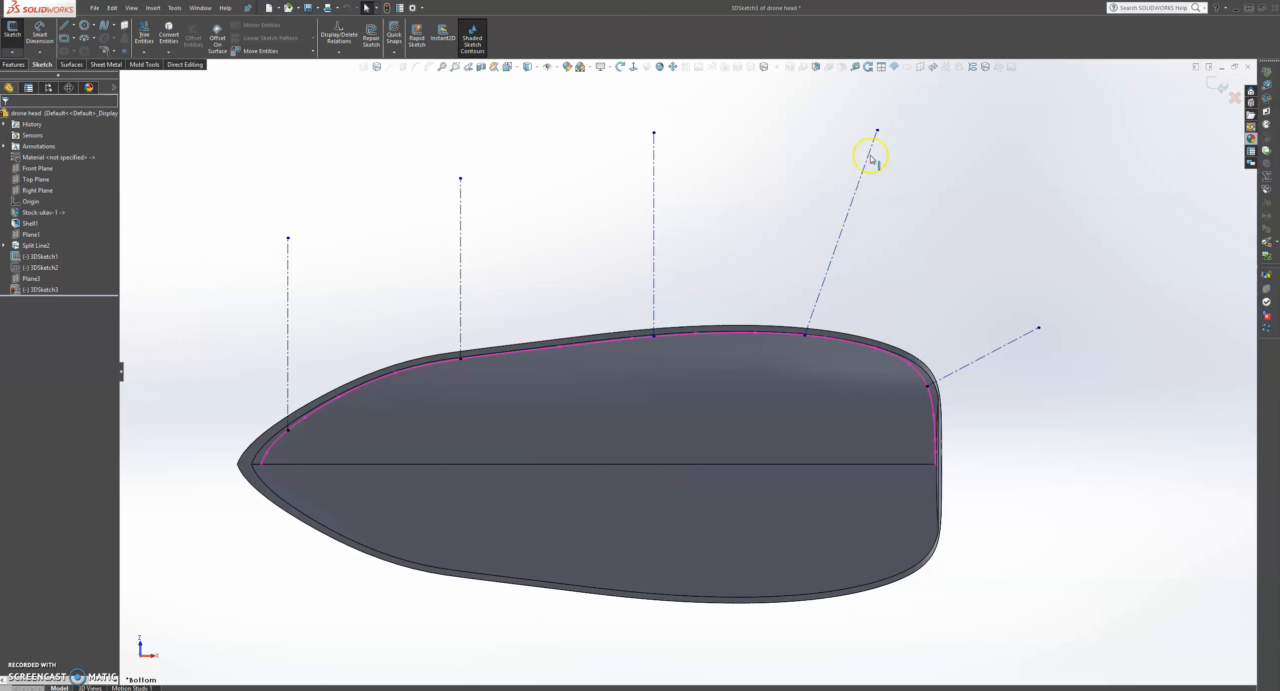
drag(878, 132, 834, 119)
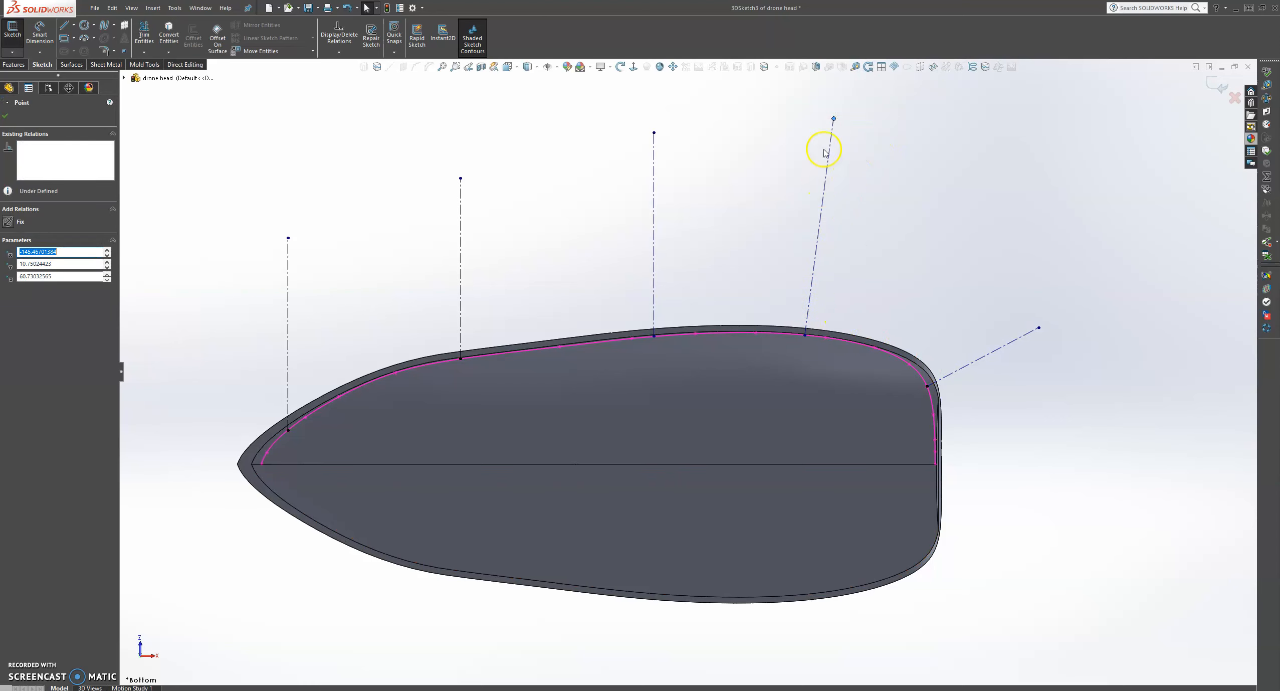
drag(834, 120, 825, 115)
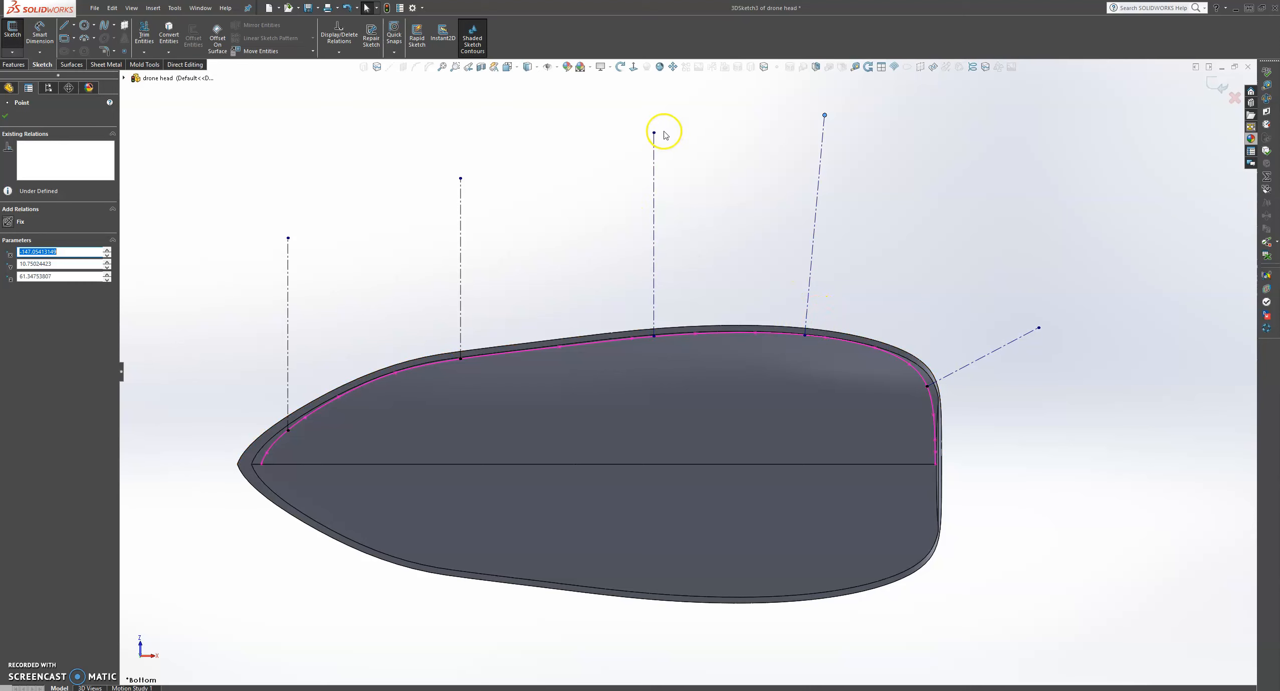
Try to tilt the three Z-aligned centerlines by moving their outer endpoints sideways
drag(643, 138, 616, 130)
click(683, 136)
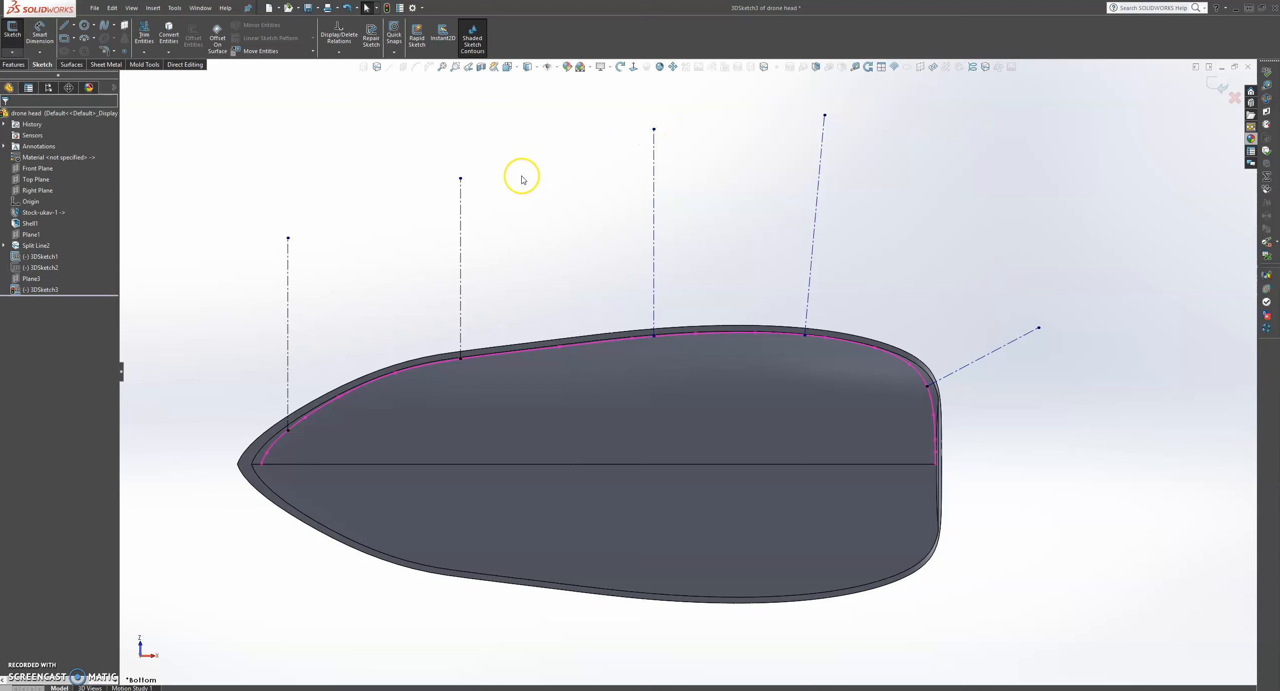
click(458, 201)
click(462, 181)
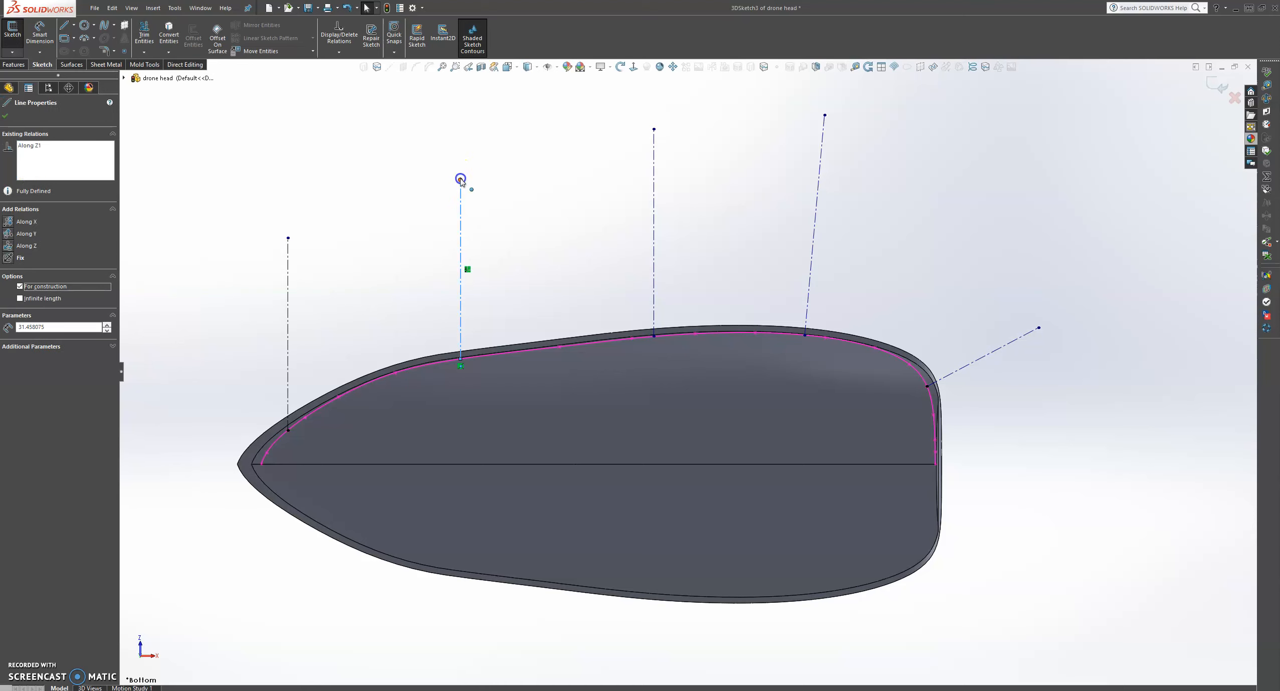
click(461, 179)
click(513, 208)
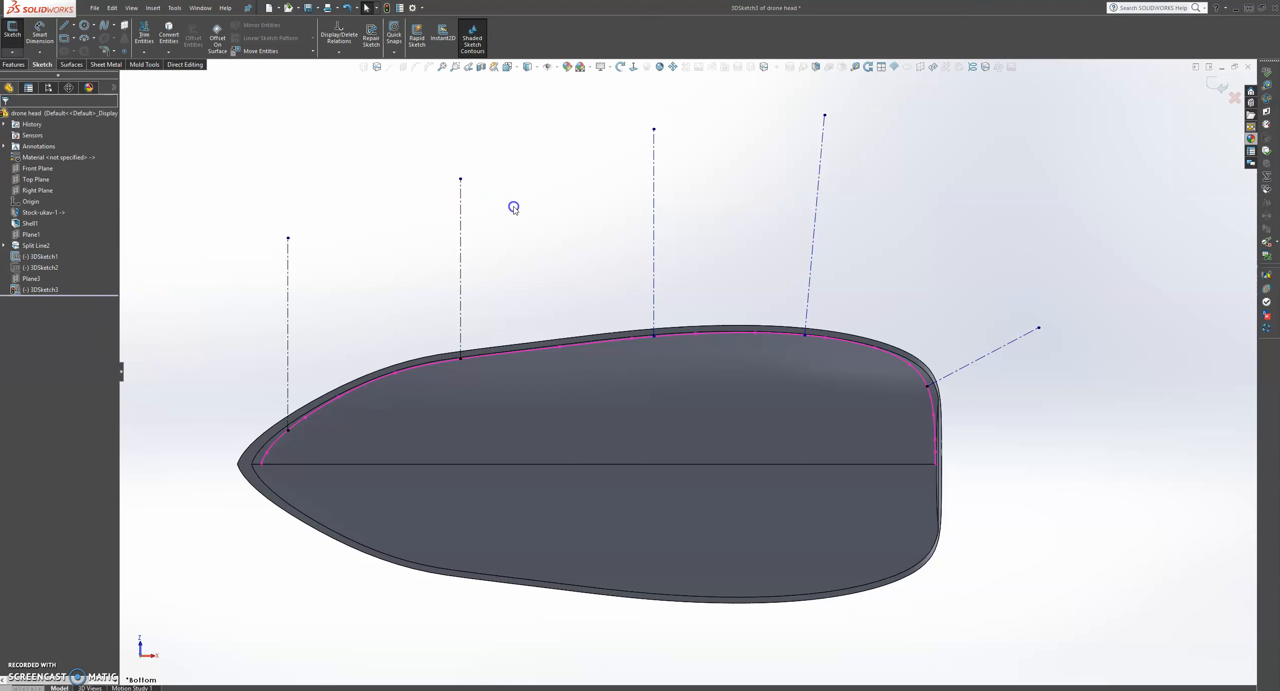
click(289, 240)
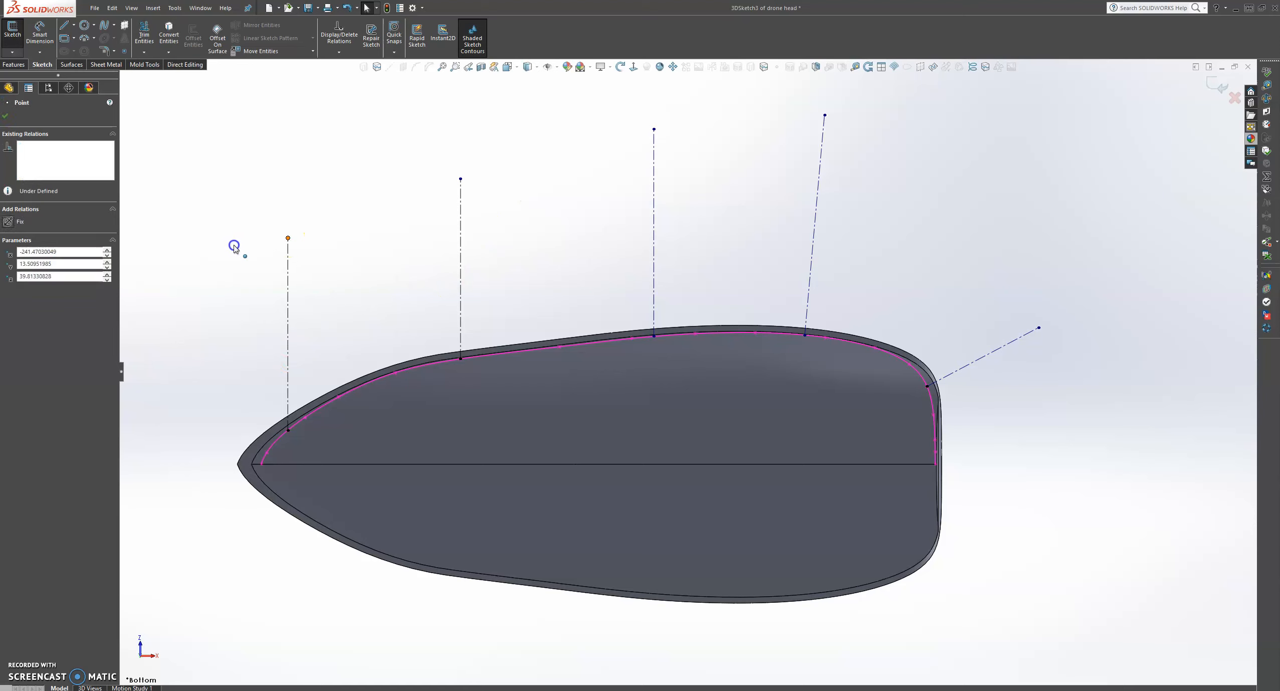
click(1040, 246)
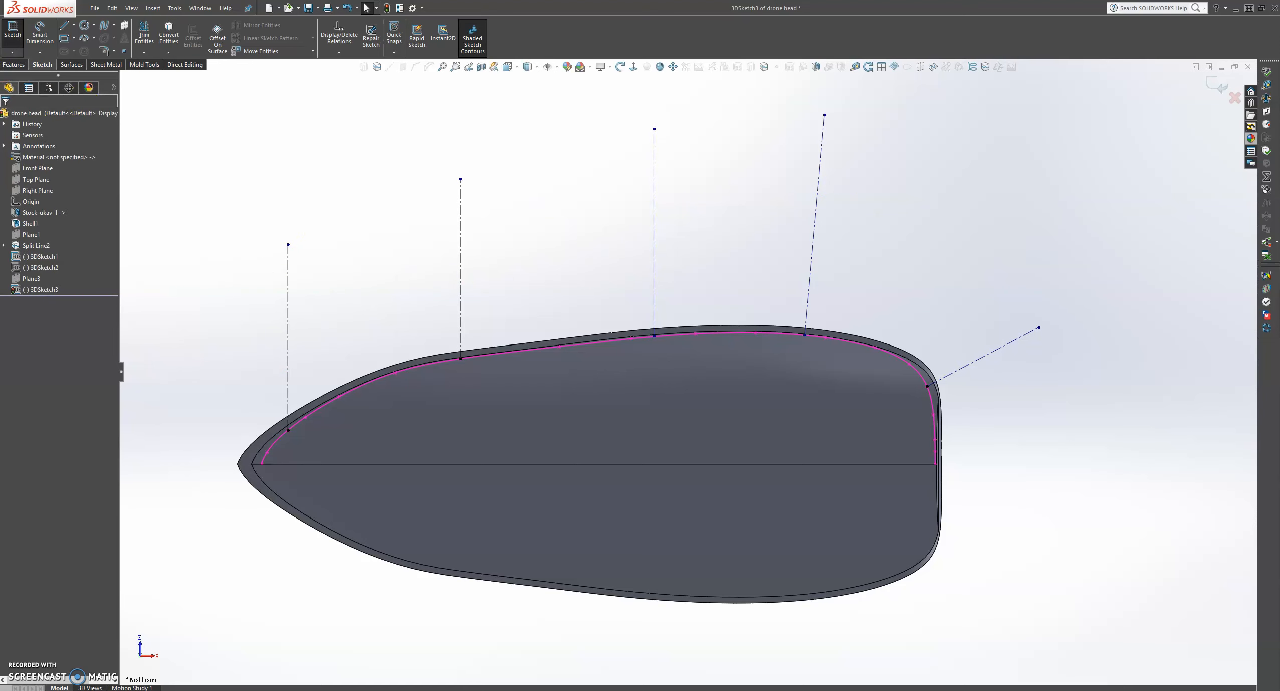
Tilt the slanted centerline near the blunt end toward that end, and try the same with the neighbouring mid-side centerline
drag(825, 115, 893, 141)
click(658, 133)
drag(654, 131, 709, 140)
click(659, 219)
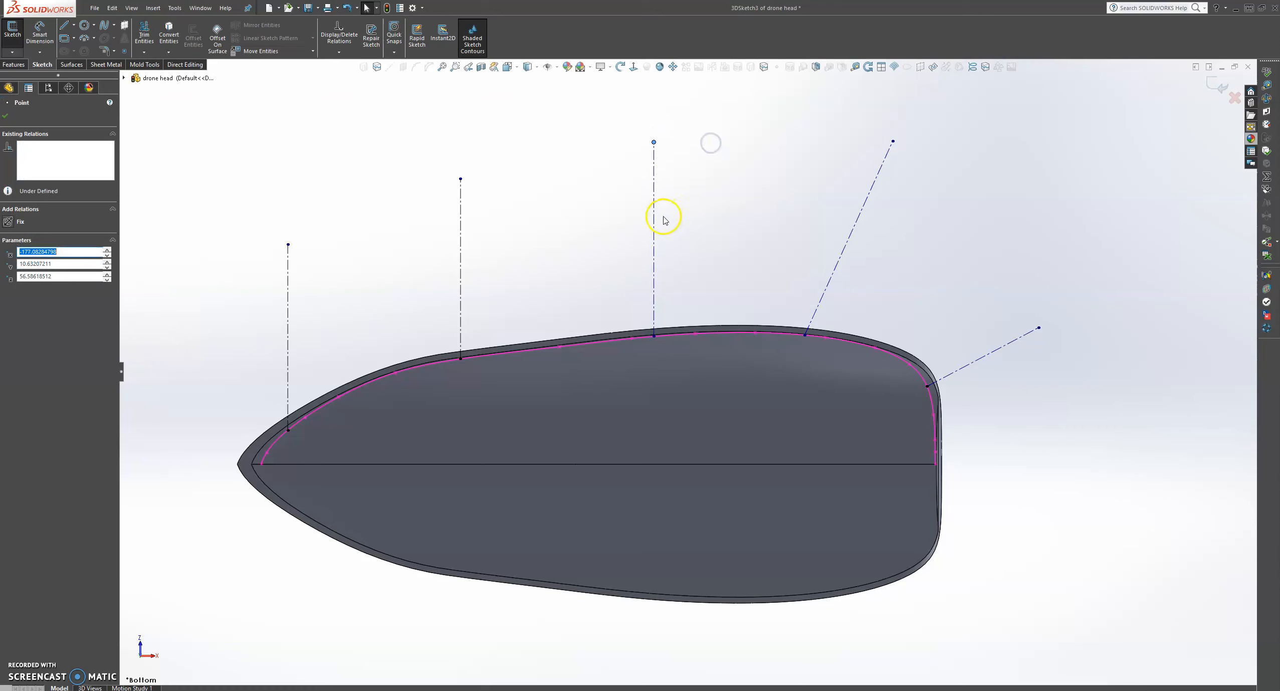
Delete the three centerlines constrained along Z on the head's side
click(655, 222)
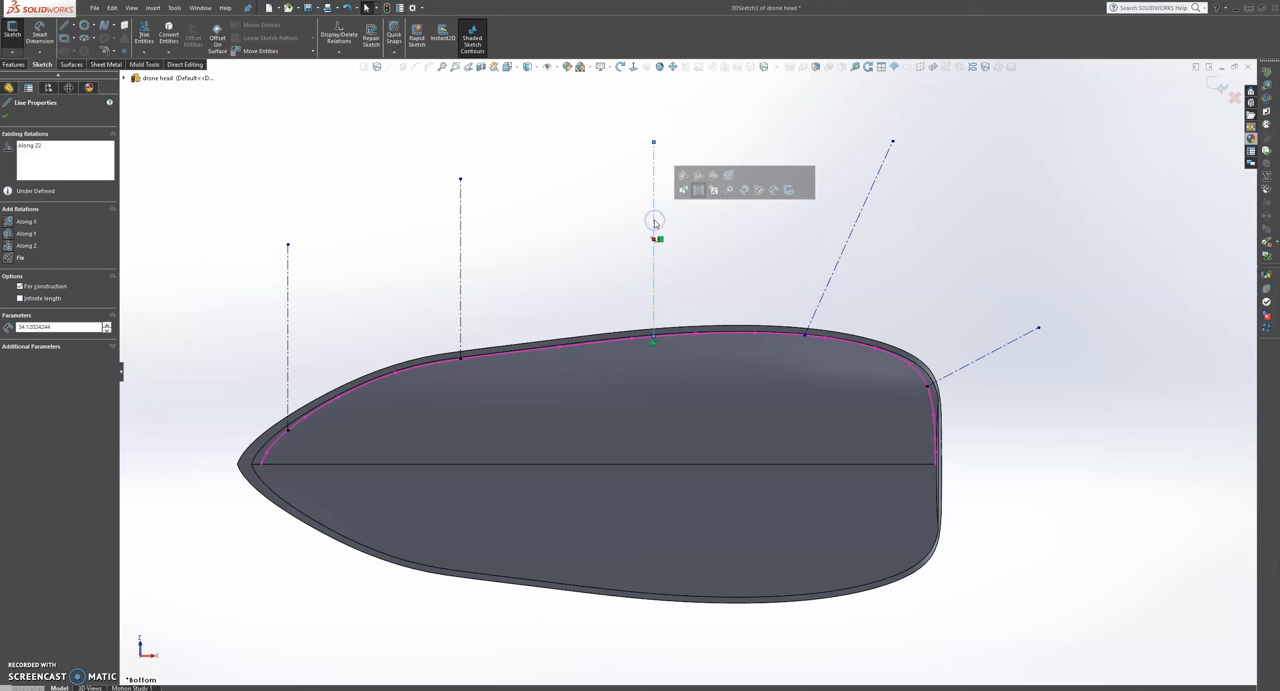
right_click(655, 224)
click(677, 289)
click(415, 243)
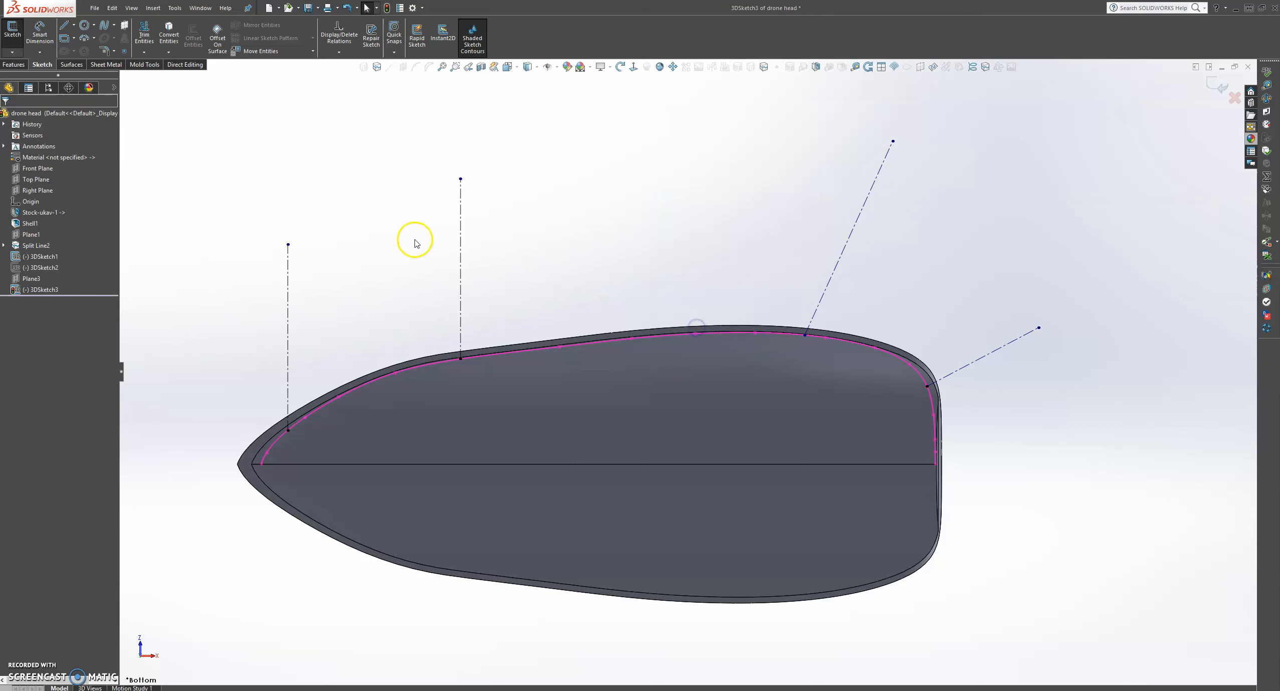
click(460, 265)
right_click(459, 274)
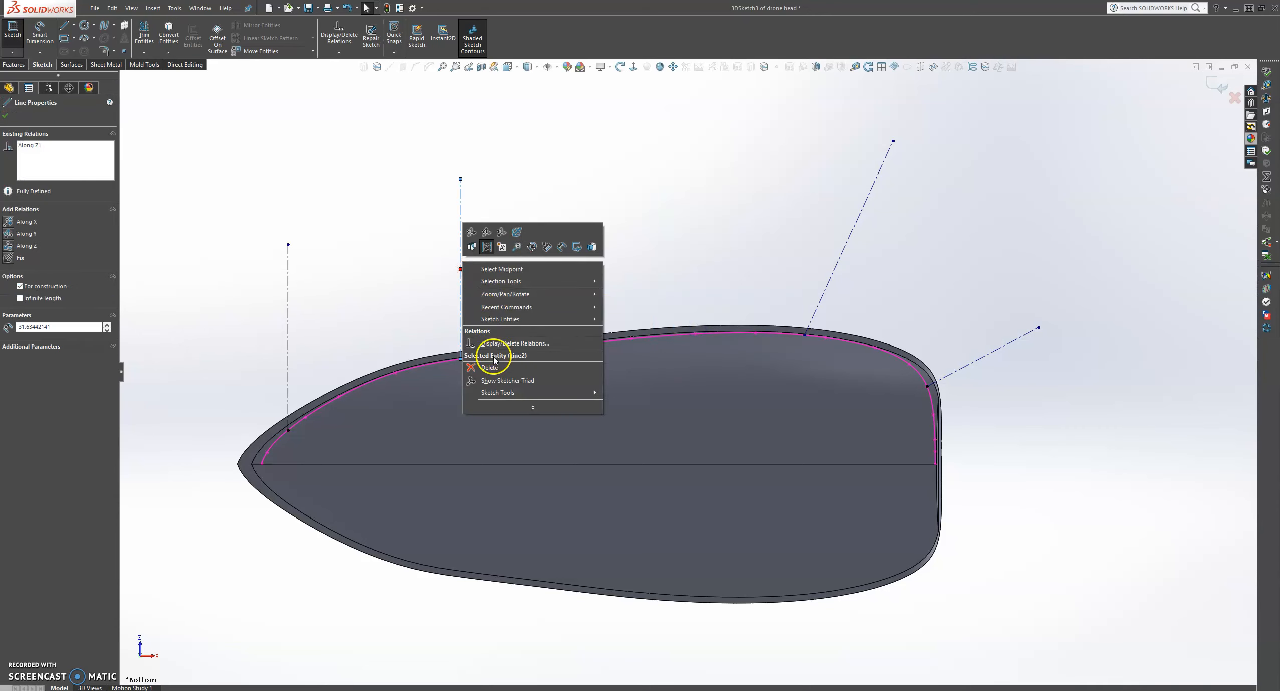
click(489, 366)
click(288, 285)
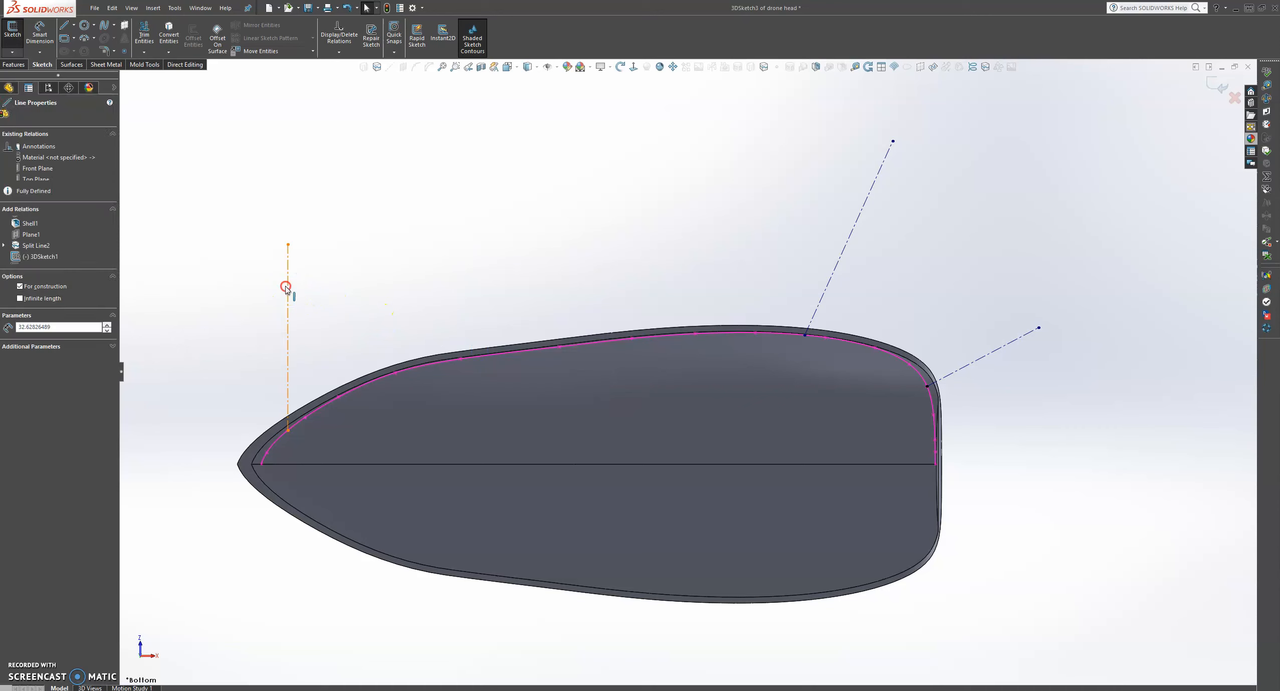
right_click(287, 285)
click(333, 394)
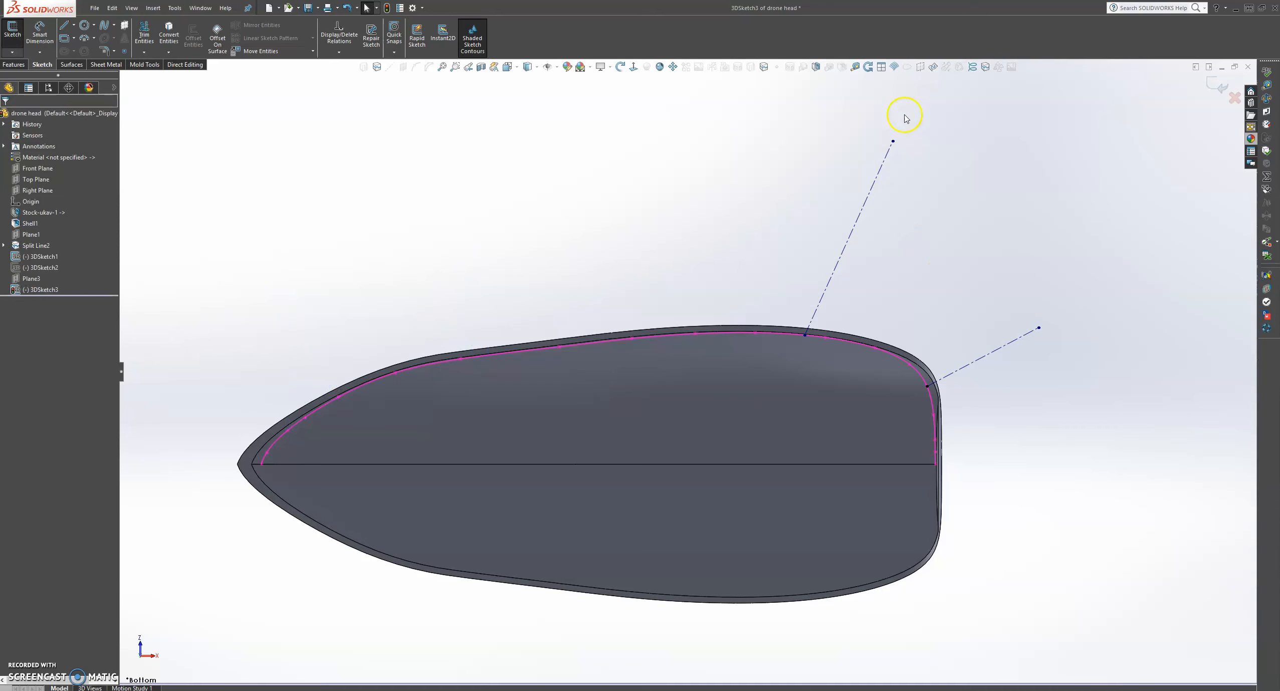
Stand the long slanted centerline near the blunt end upright along Z and steepen the one at the rounded corner
drag(890, 143, 806, 134)
drag(1038, 329, 1023, 304)
Draw a centerline outward from the spline near mid-side and tilt its outer endpoint toward the head's pointed end
click(70, 31)
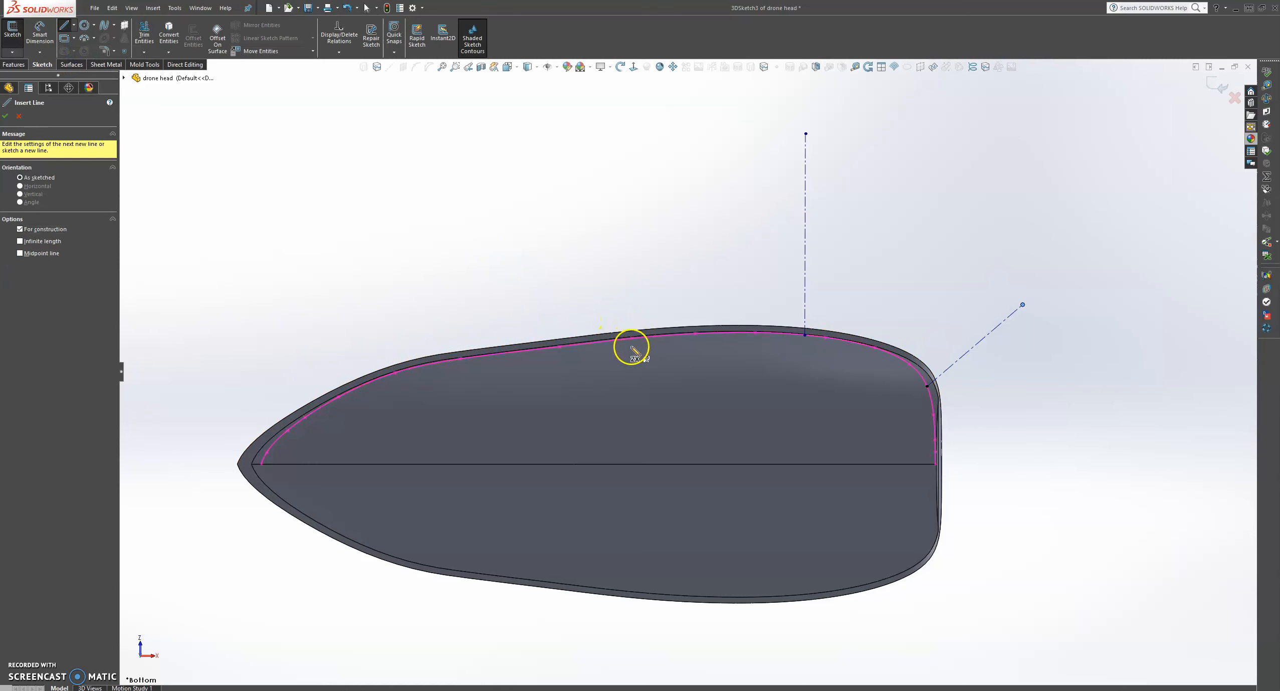
click(633, 339)
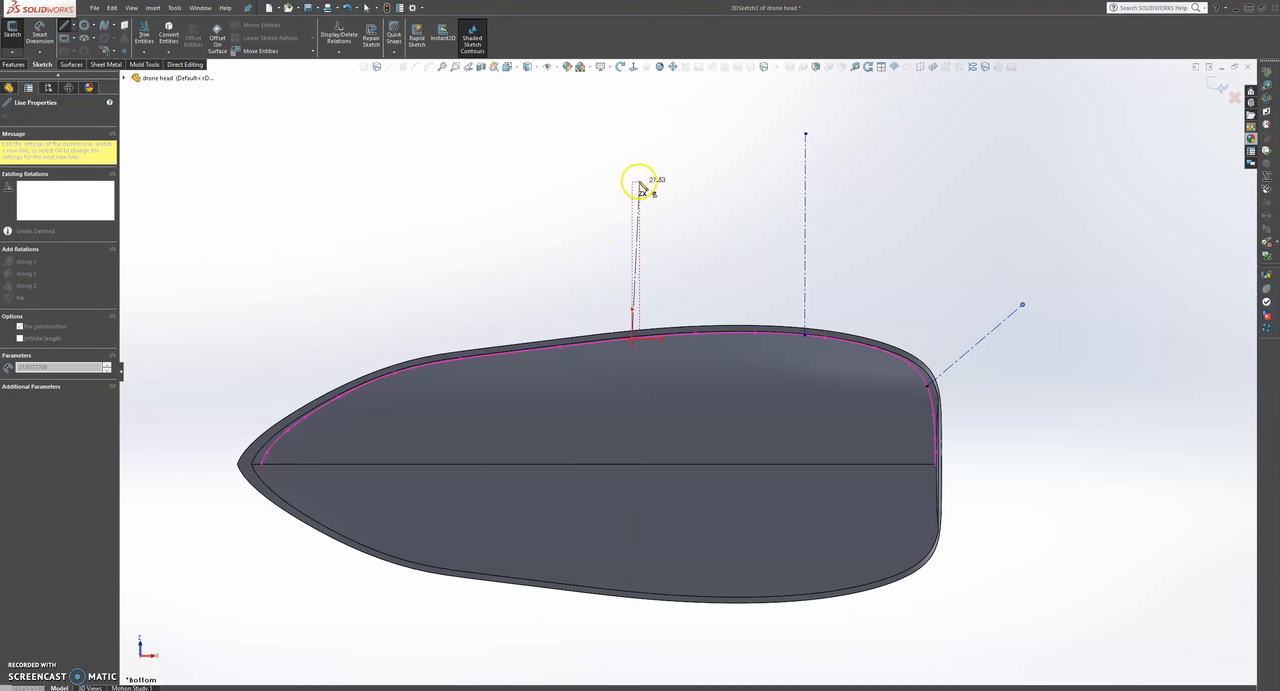
click(636, 152)
key(Escape)
click(639, 166)
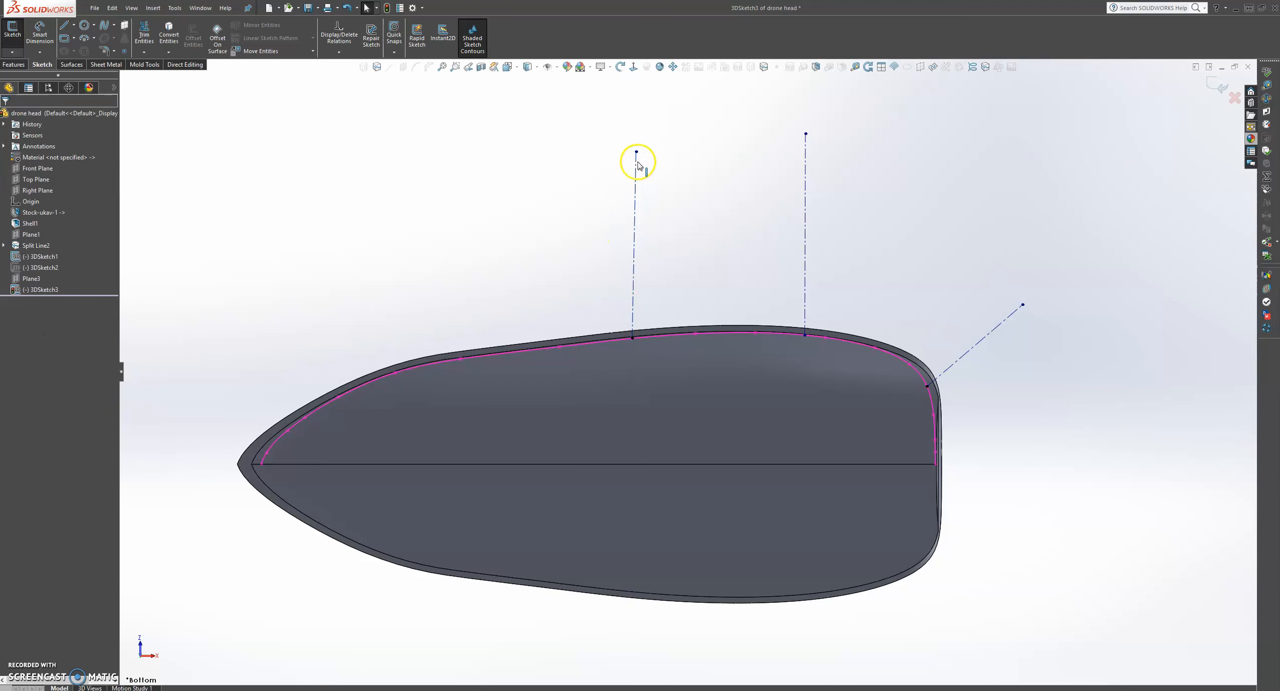
mouse_move(589, 156)
mouse_down()
mouse_move(560, 157)
mouse_move(612, 156)
mouse_up()
Draw a slanted centerline outward from the spline where the side starts curving toward the pointed end, leaning toward the tip
click(73, 24)
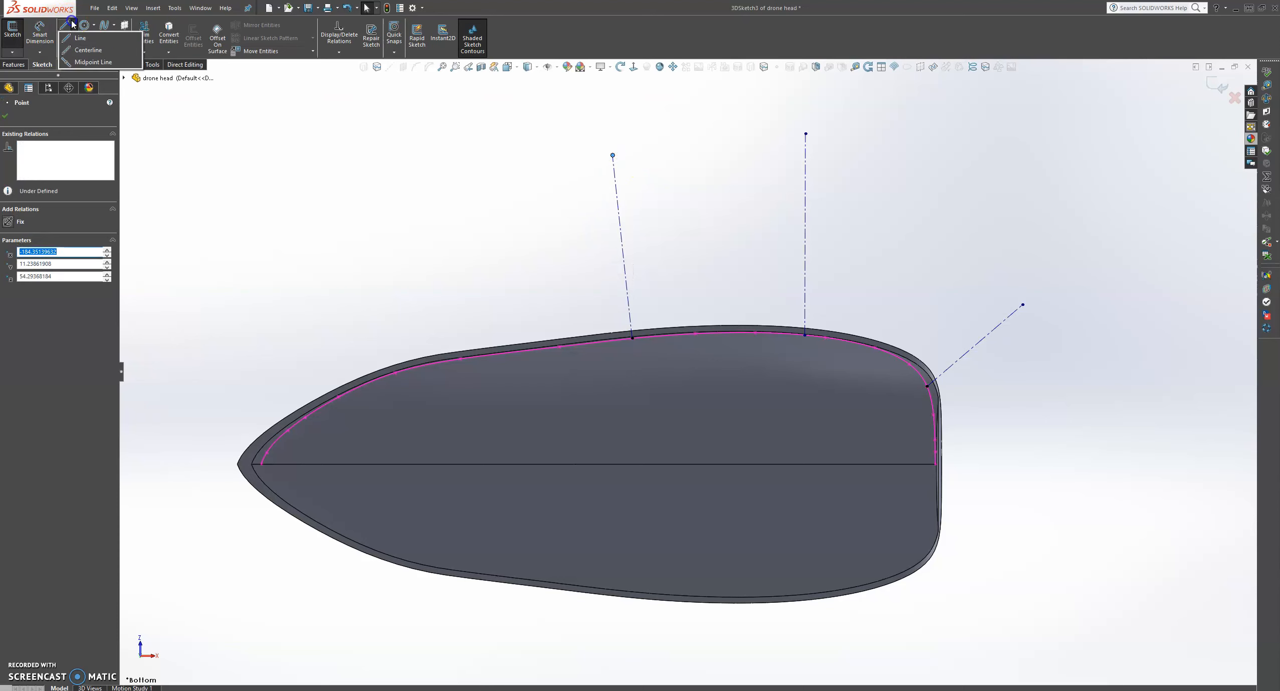
click(84, 50)
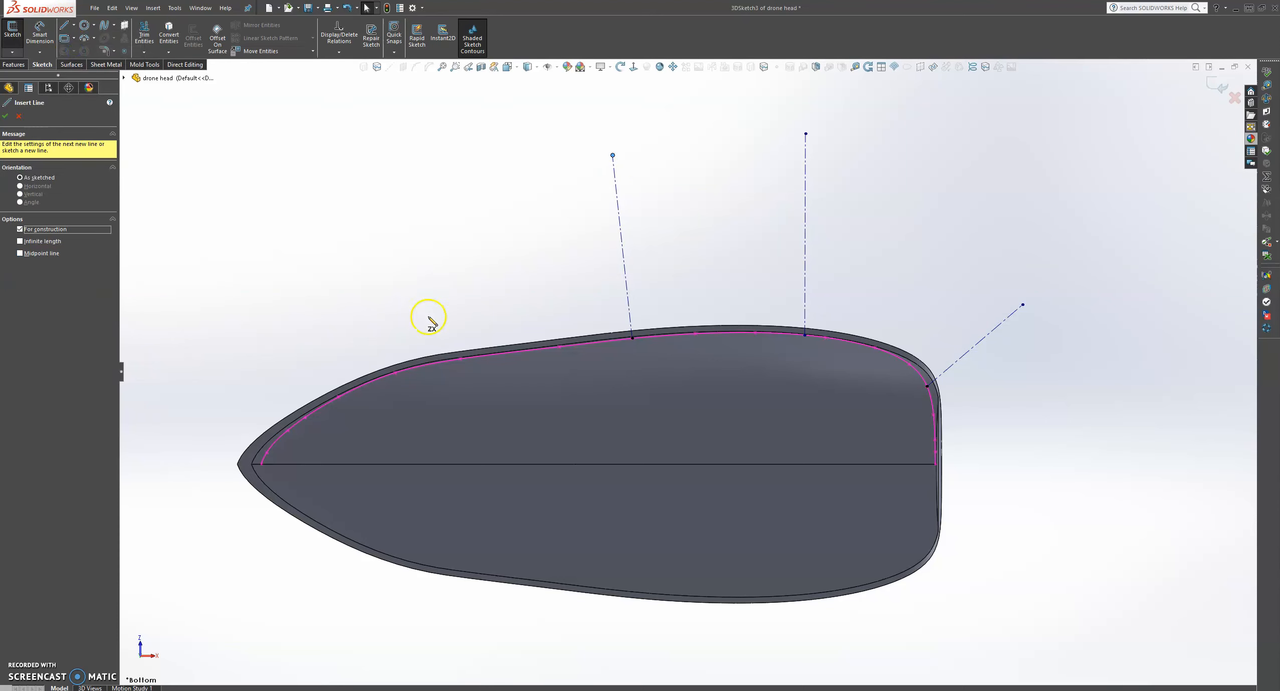
click(460, 358)
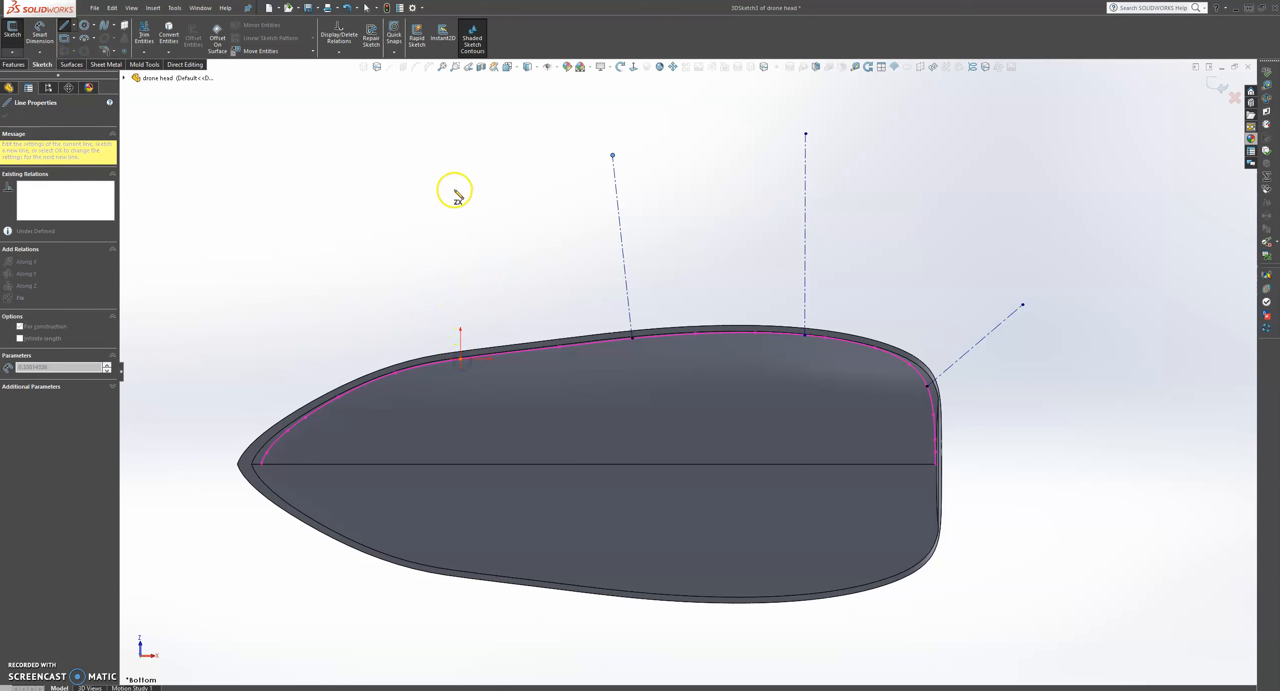
click(444, 166)
key(Escape)
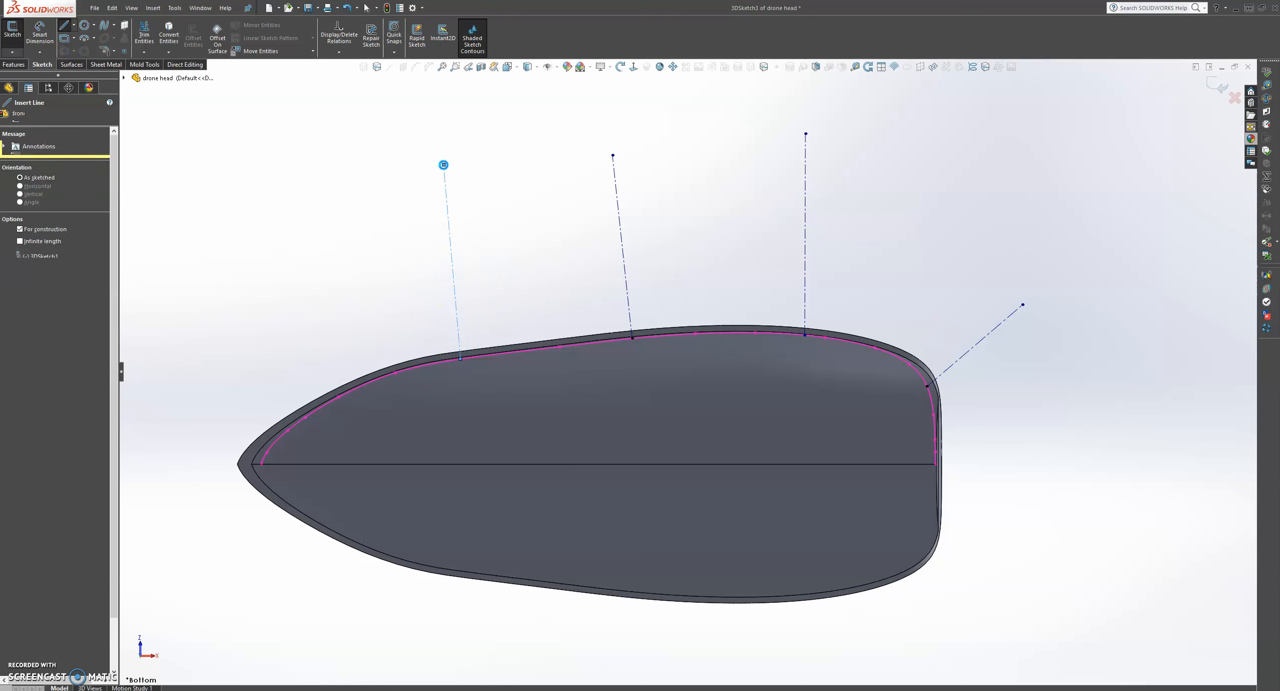
Draw a slanted centerline about 34 mm long outward from the spline beside the head's pointed end
click(74, 25)
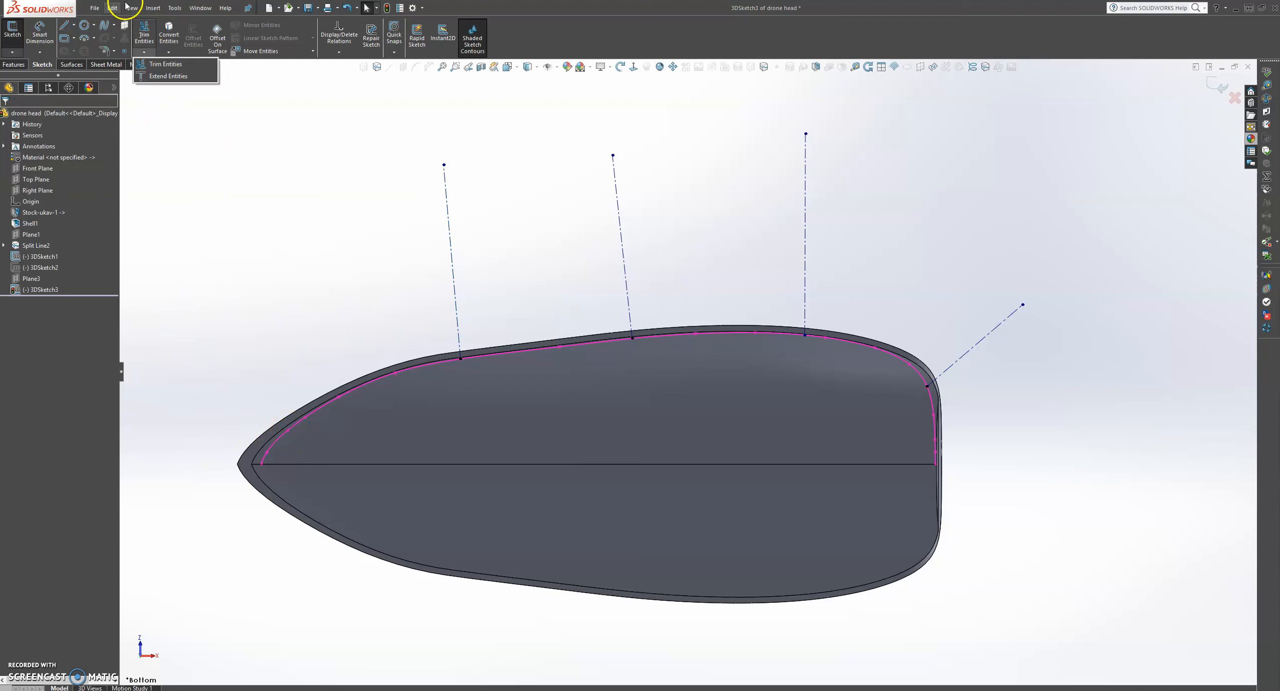
click(75, 51)
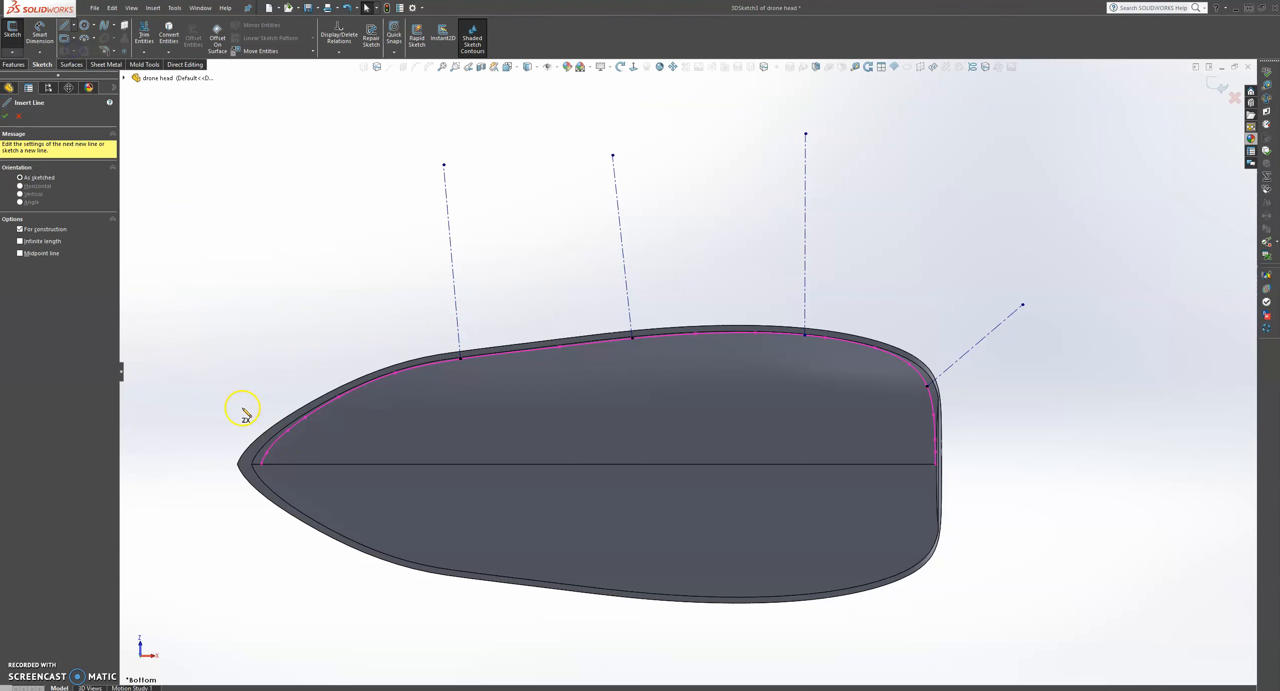
drag(288, 432, 202, 256)
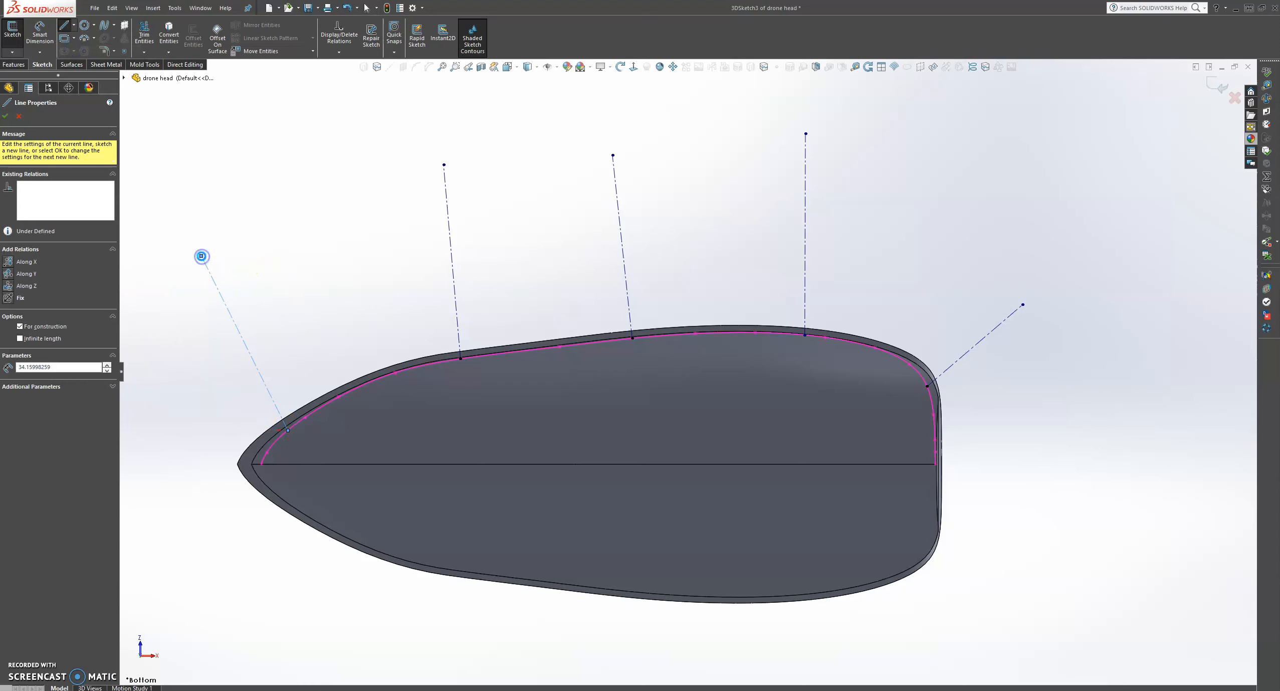
key(Escape)
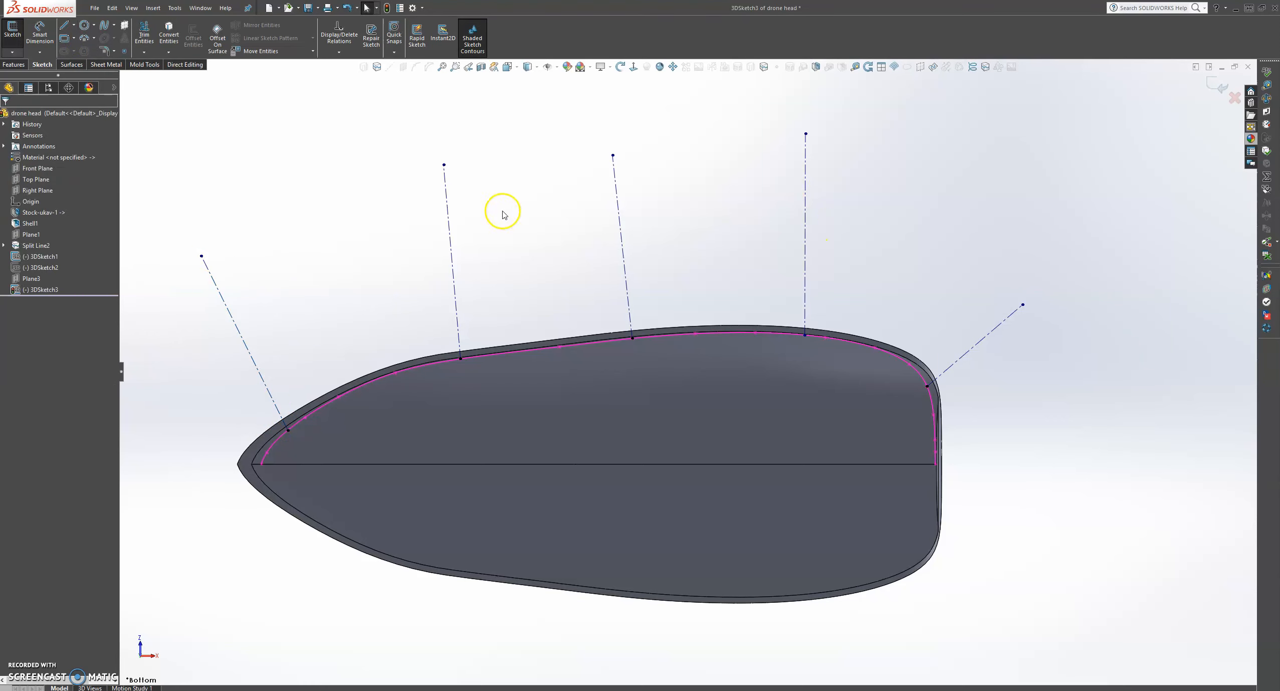
Adjust the outer endpoints of the two centerlines nearest the tip and the blunt-end corner one to stand roughly perpendicular to the spline
mouse_move(435, 167)
mouse_down()
mouse_move(396, 173)
mouse_move(440, 172)
mouse_up()
scroll(461, 326, down, 4)
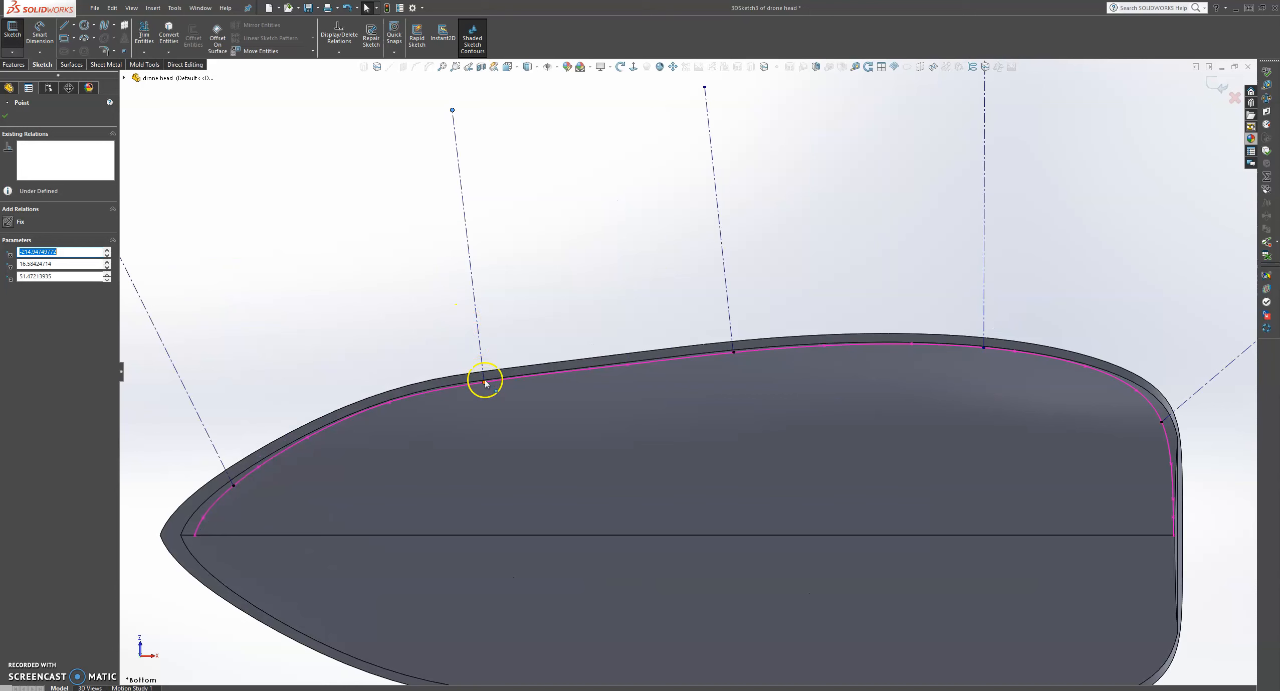
scroll(427, 345, up, 3)
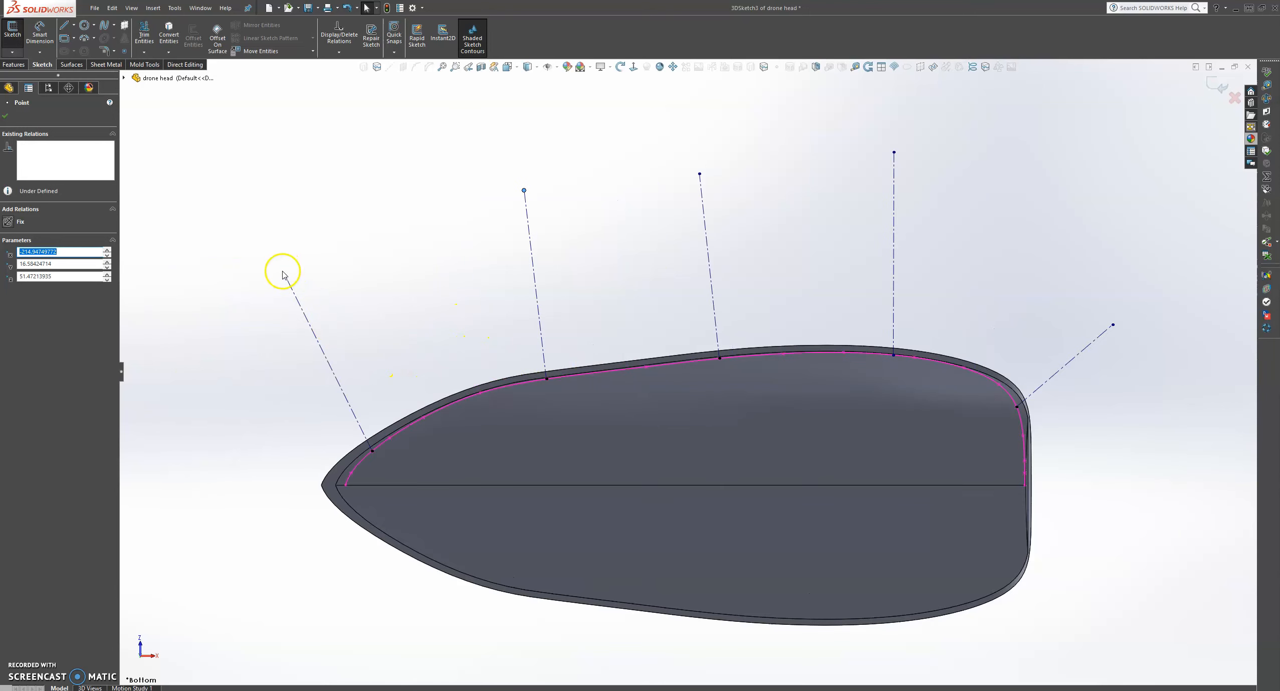
drag(285, 276, 266, 299)
mouse_move(1113, 325)
mouse_down()
mouse_move(1135, 350)
mouse_move(1149, 326)
mouse_up()
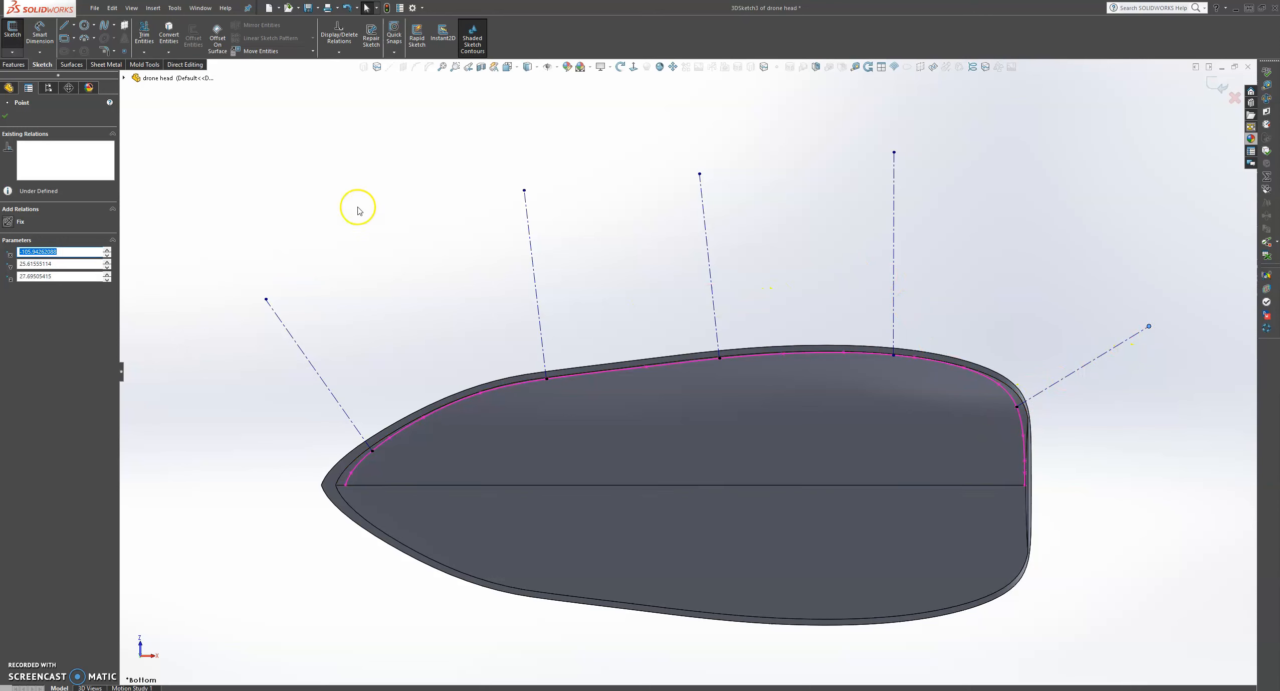
Move the outer endpoint of the pointed-end centerline farther out beyond the tip, to about X -264.5, Y 14.4, Z 29.3
middle_drag(692, 200, 890, 99)
middle_drag(781, 426, 722, 273)
scroll(708, 353, up, 5)
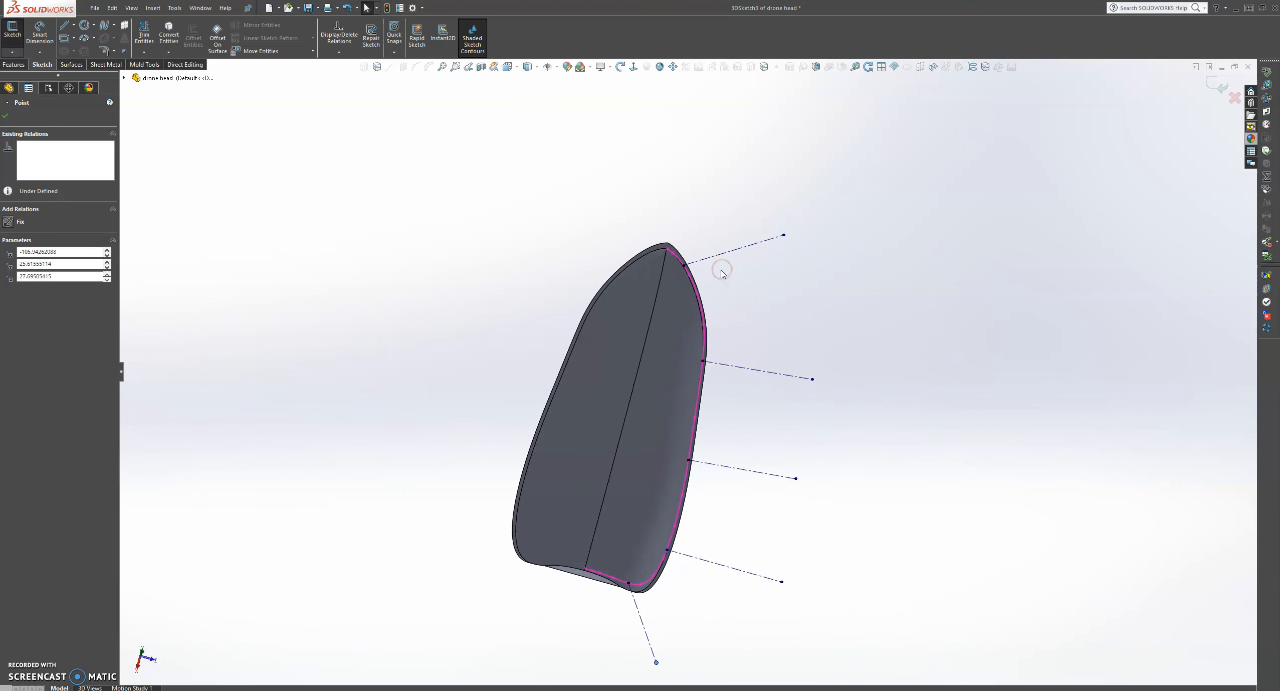
key(space)
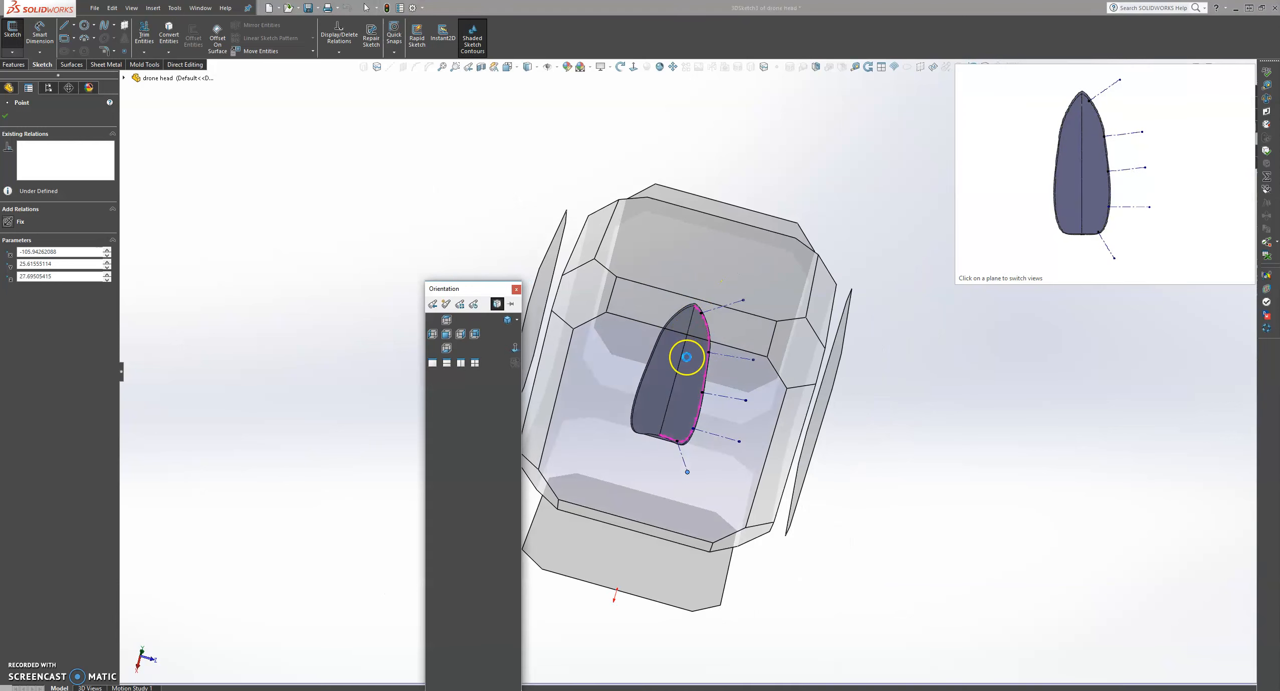
click(686, 357)
middle_drag(709, 162, 995, 297)
scroll(749, 298, down, 3)
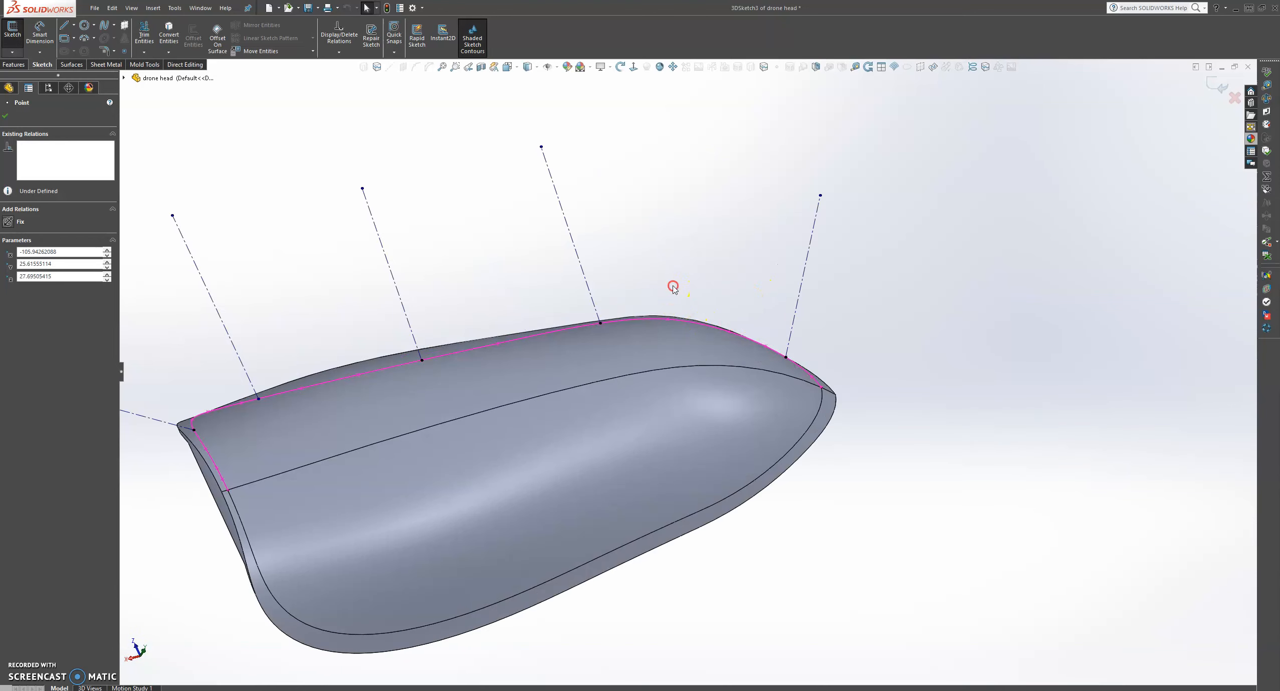
middle_drag(673, 289, 672, 271)
drag(827, 221, 857, 229)
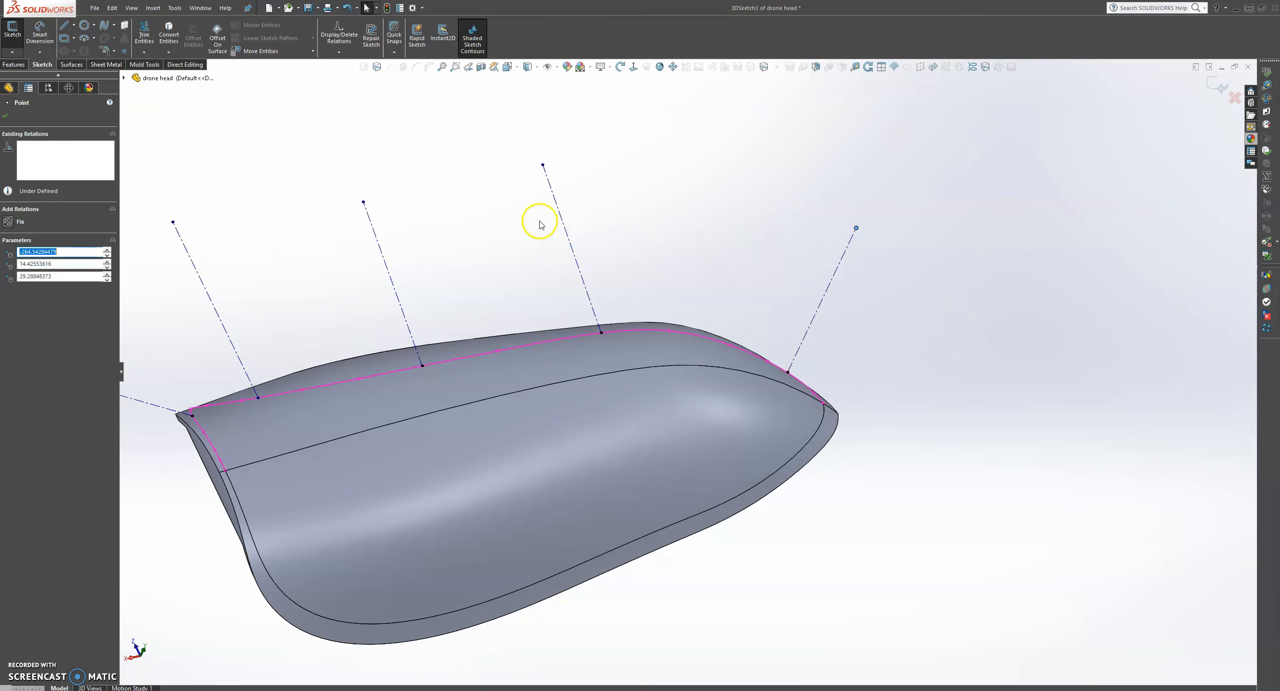
Reposition the outer endpoint of the pointed-end centerline to about X -261.2, Y 26.4, Z 21.3
mouse_move(424, 323)
middle_down()
mouse_move(434, 261)
mouse_move(346, 266)
mouse_move(363, 294)
mouse_move(392, 282)
mouse_move(400, 296)
mouse_move(380, 451)
mouse_move(326, 466)
mouse_move(243, 555)
mouse_move(168, 400)
middle_up()
key(Escape)
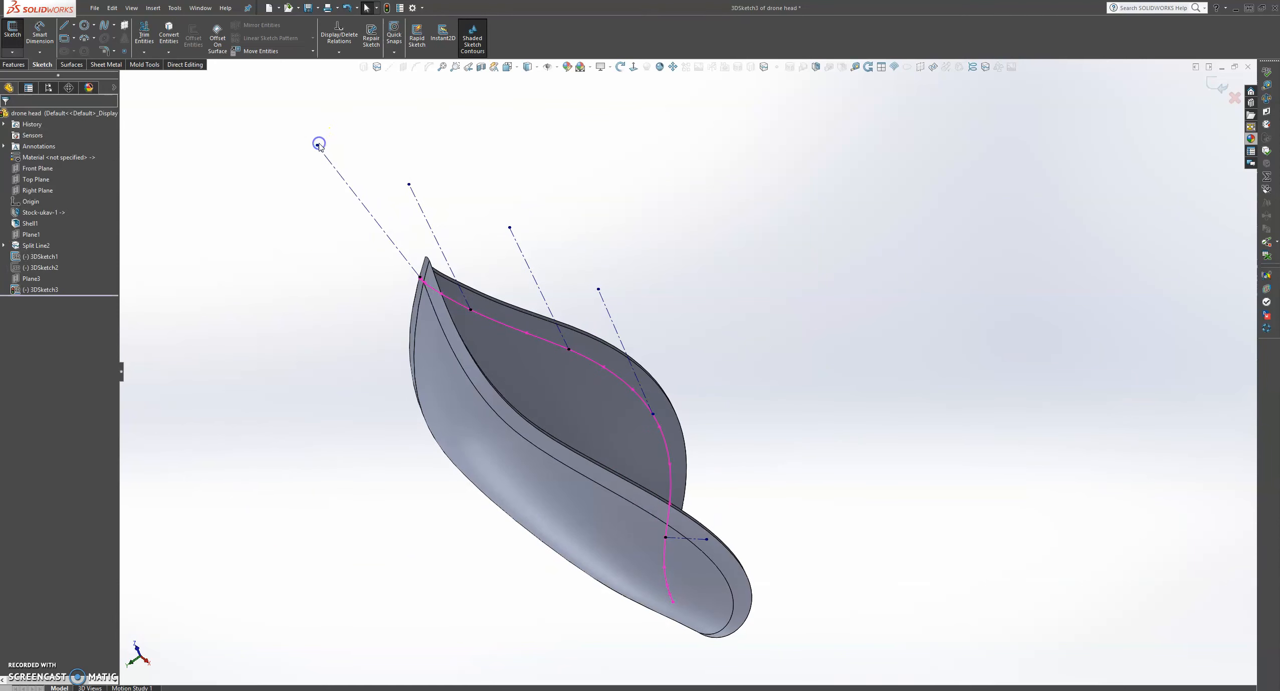
drag(317, 146, 292, 215)
Reposition the outer endpoint of the blunt-end corner centerline to about X -126.4, Y 47.7, Z 39.6
mouse_move(337, 274)
middle_down()
mouse_move(462, 266)
mouse_move(570, 208)
mouse_move(437, 237)
mouse_move(426, 259)
mouse_move(400, 177)
mouse_move(375, 163)
mouse_move(260, 254)
mouse_move(454, 234)
mouse_move(511, 257)
mouse_move(567, 83)
middle_up()
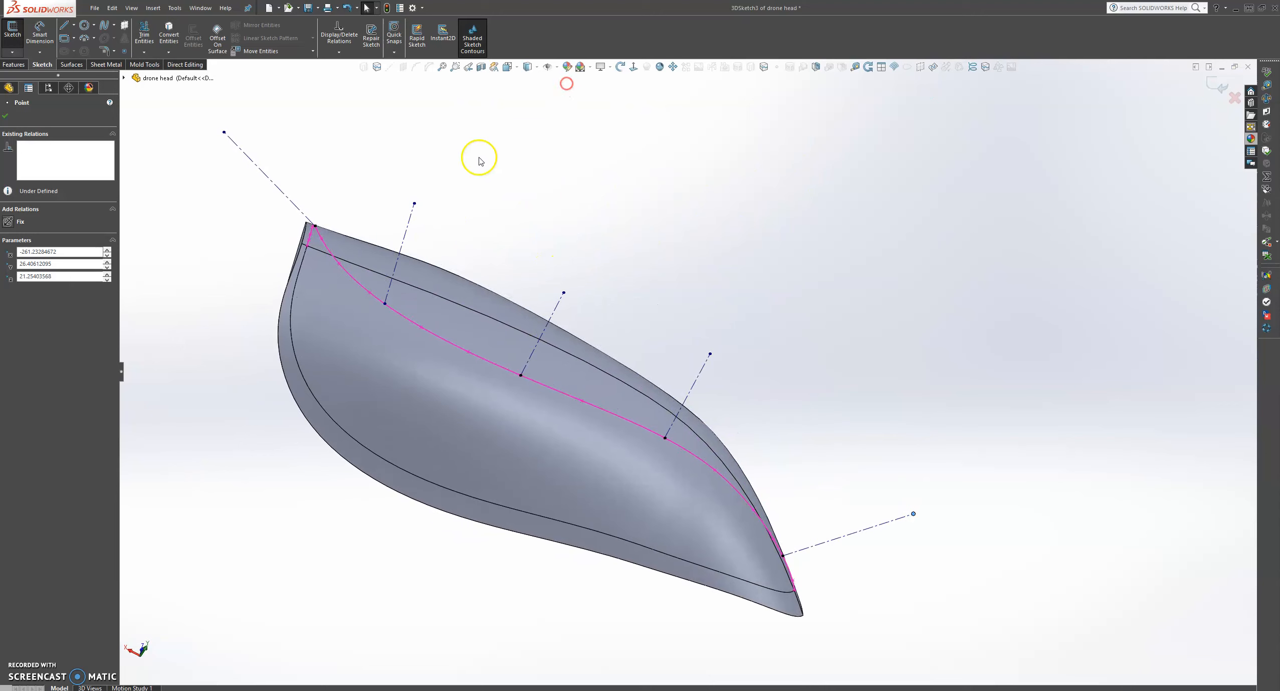
scroll(466, 171, up, 4)
scroll(491, 287, down, 4)
mouse_move(490, 287)
mouse_down()
mouse_move(552, 251)
mouse_move(659, 223)
mouse_move(644, 222)
mouse_up()
Check the centerlines around the blunt end and close the 3D sketch, keeping its changes
middle_drag(643, 322, 663, 458)
scroll(661, 456, down, 2)
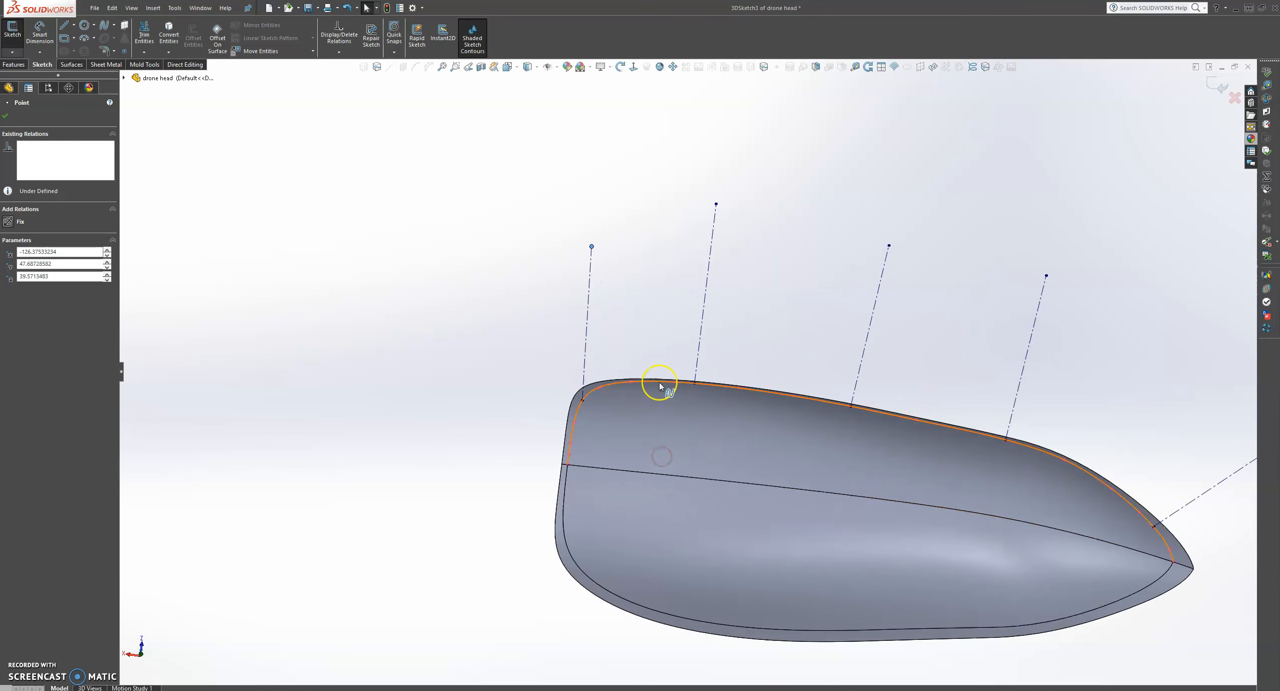
scroll(659, 386, down, 2)
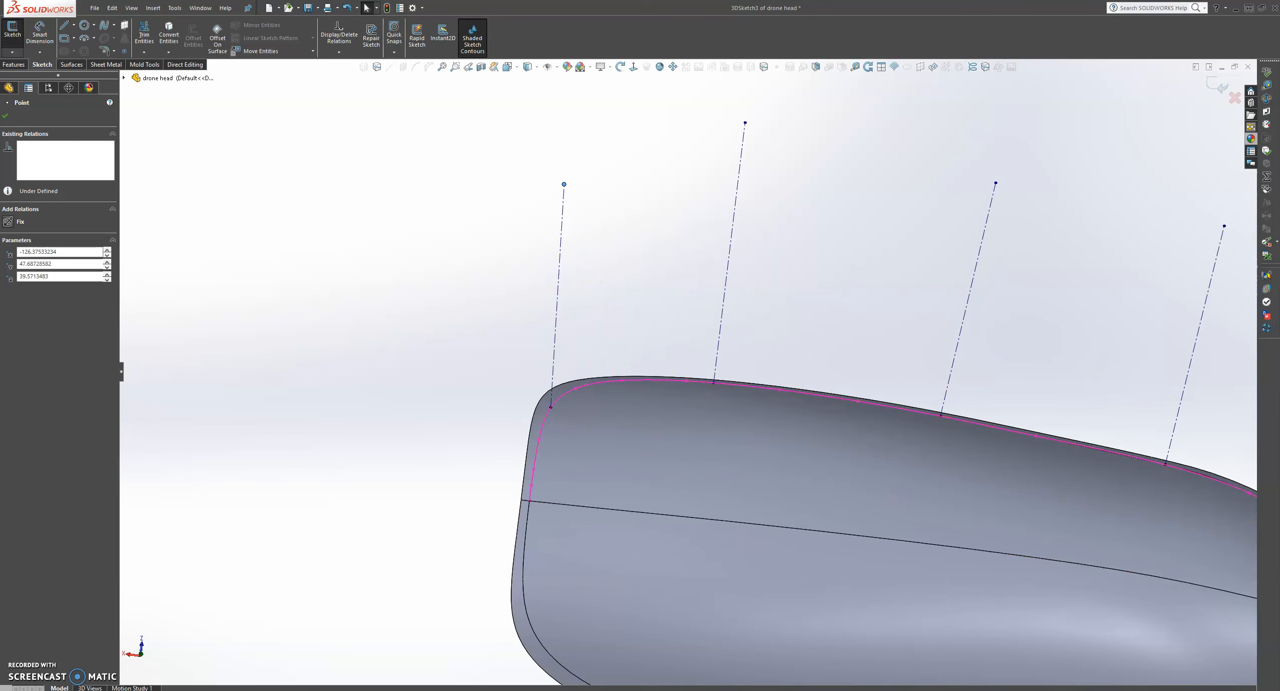
click(212, 149)
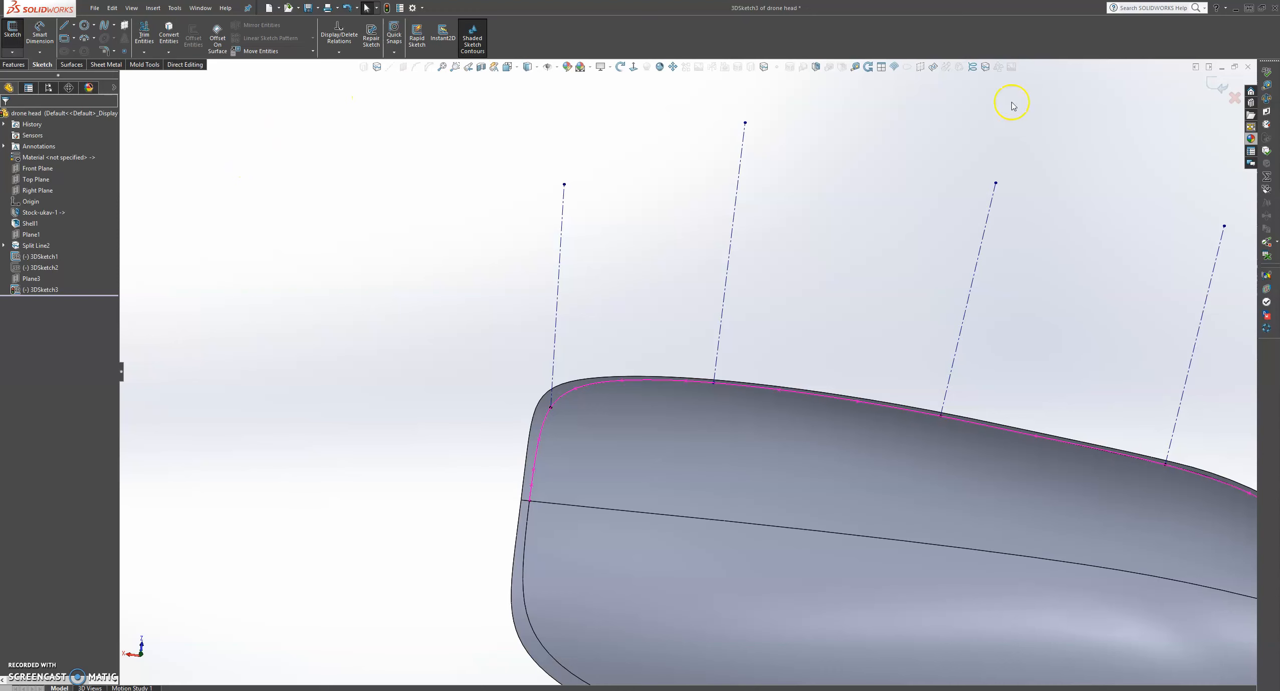
click(1215, 84)
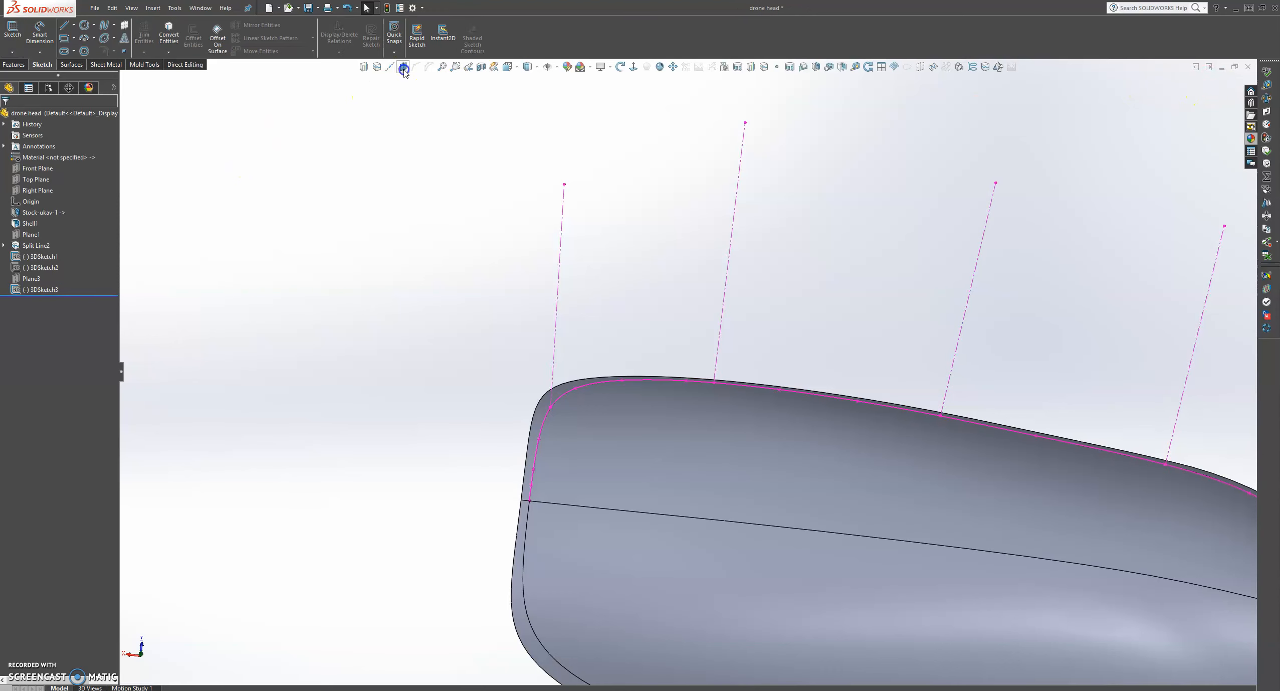
Create a reference plane perpendicular to the blunt-end corner centerline, passing through its outer endpoint
click(403, 68)
click(562, 224)
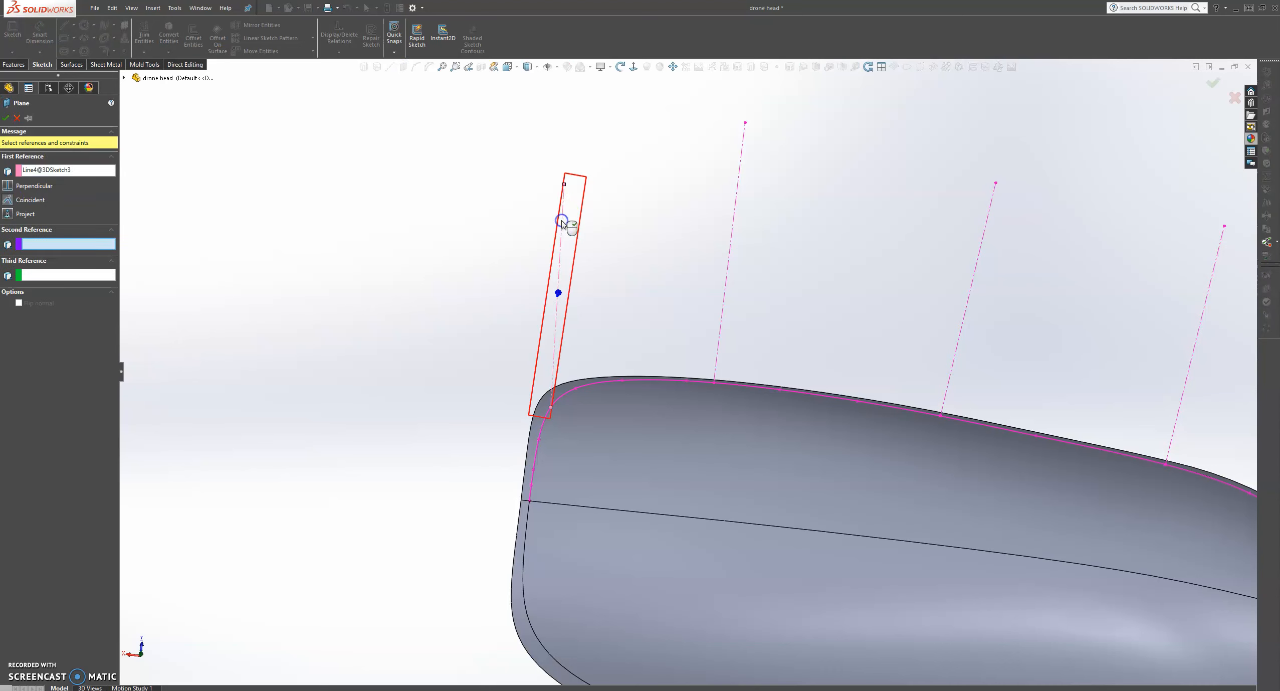
click(565, 185)
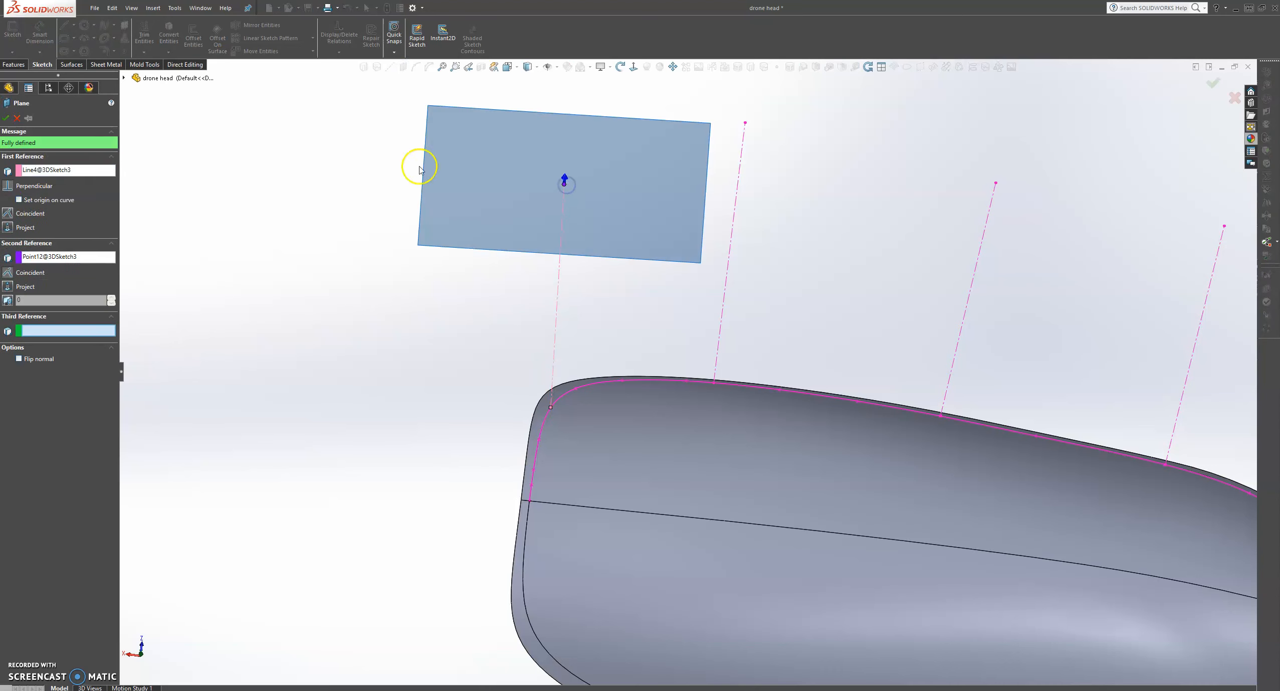
click(10, 118)
Start a sketch on the new plane and draw a small circle centred on the centerline's outer endpoint
middle_drag(557, 237, 725, 255)
middle_click(1194, 168)
key(z)
key(z)
key(z)
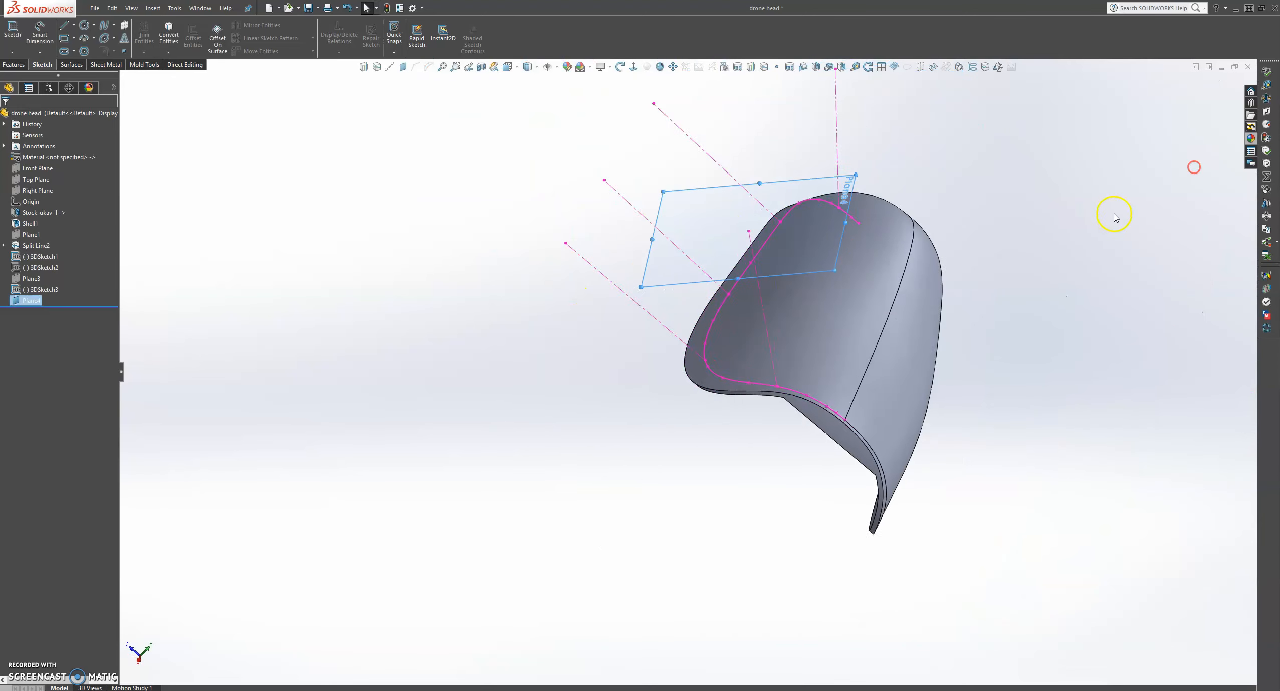
click(822, 215)
click(865, 185)
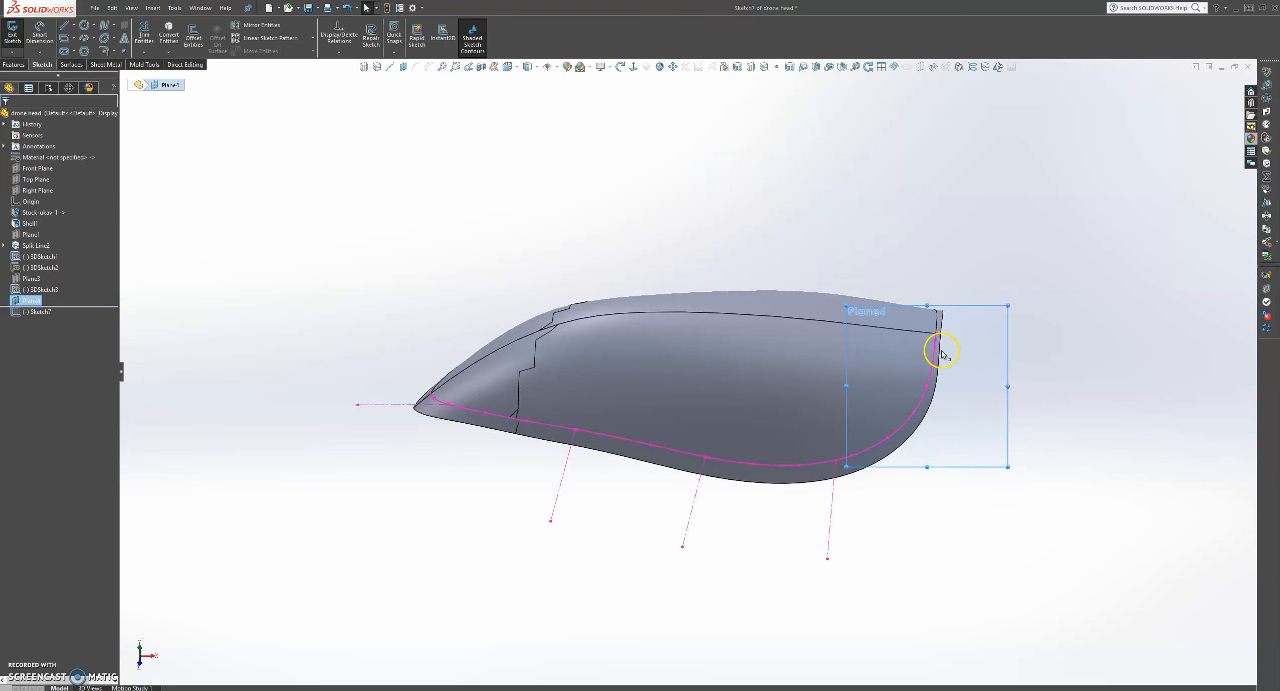
scroll(980, 403, down, 5)
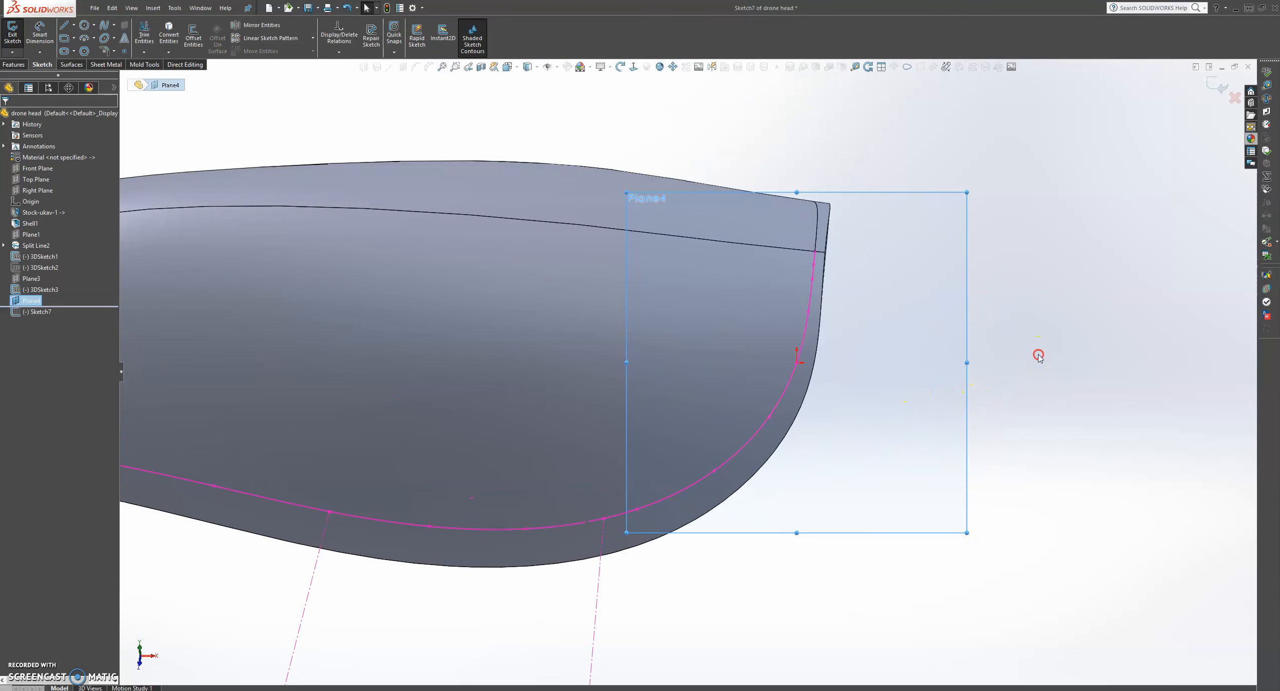
middle_drag(1039, 355, 1023, 346)
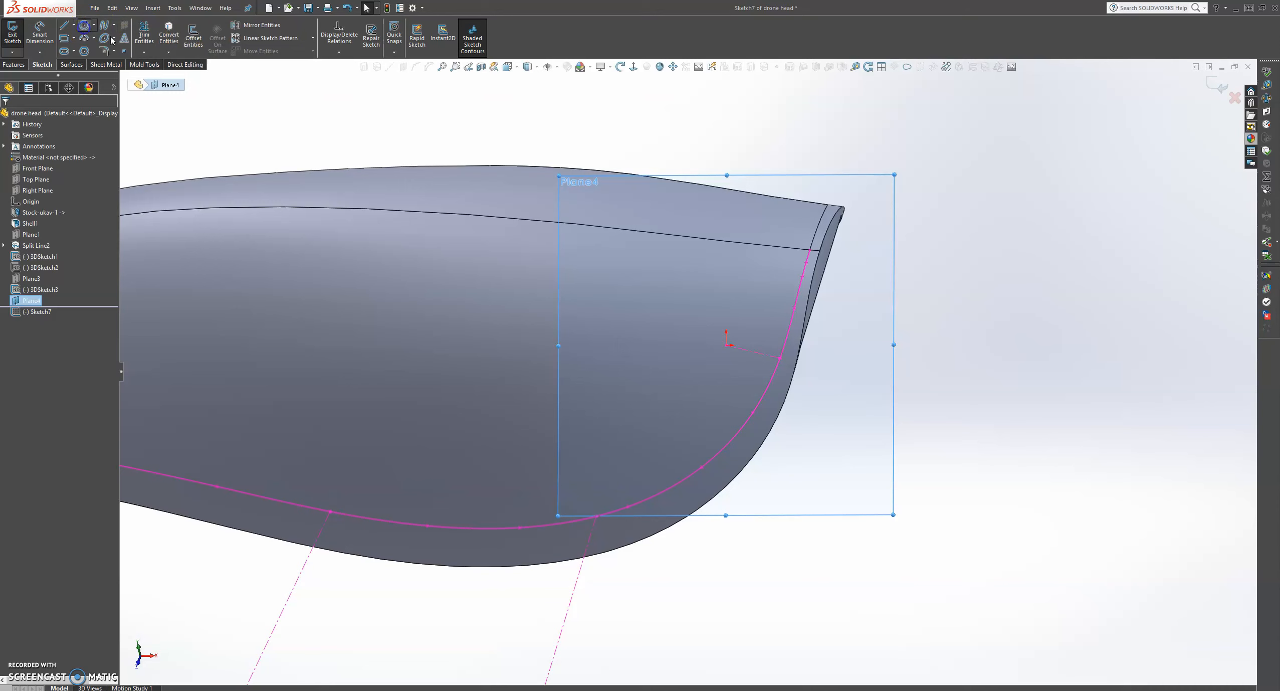
click(727, 345)
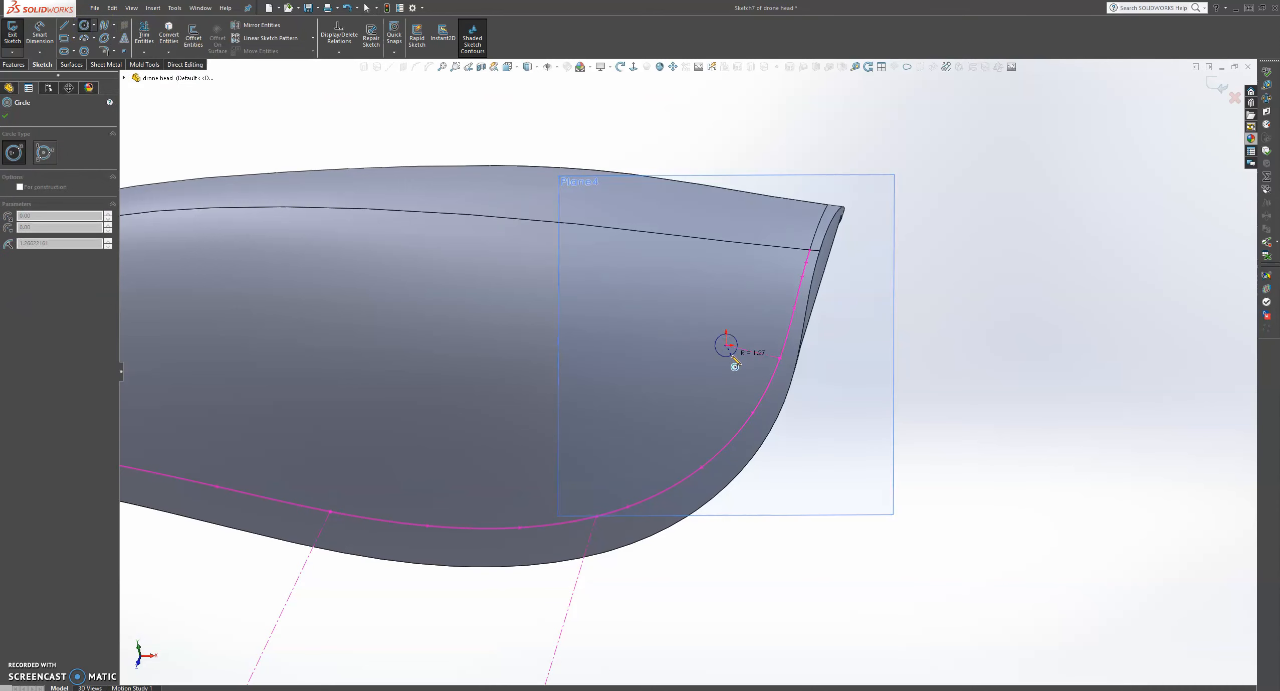
click(732, 356)
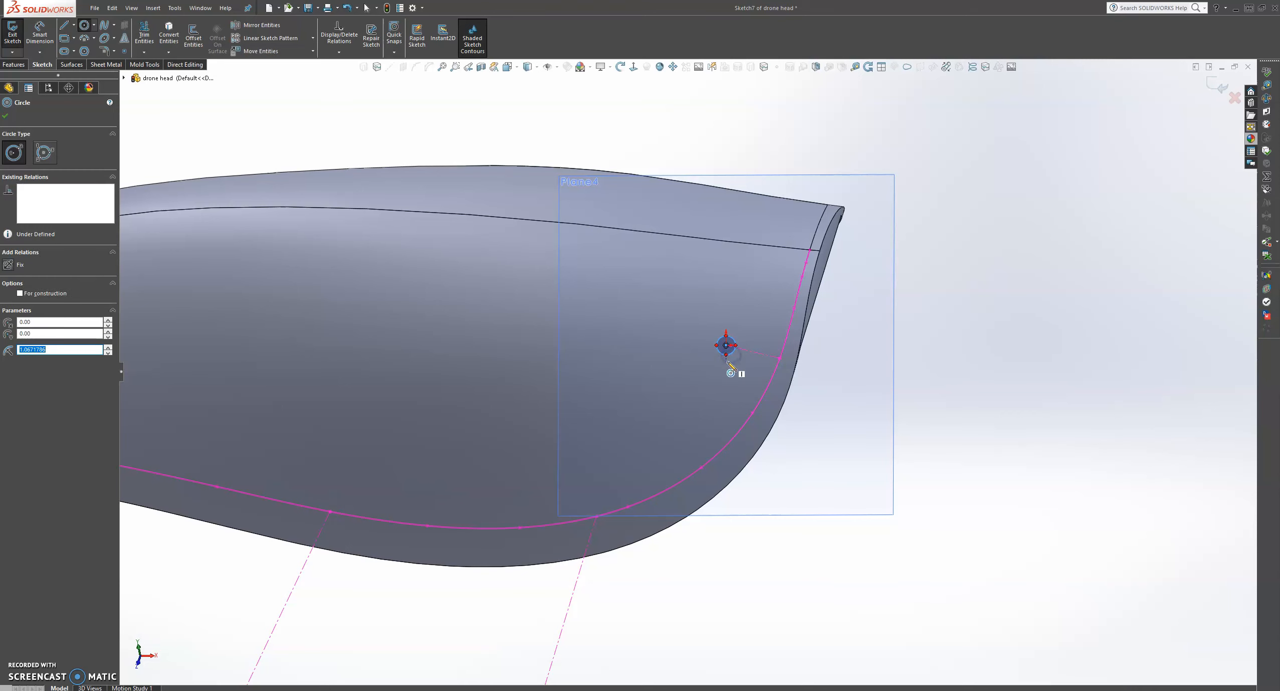
key(Escape)
Resize the sketched circle to a radius of about 0.68 mm
click(712, 176)
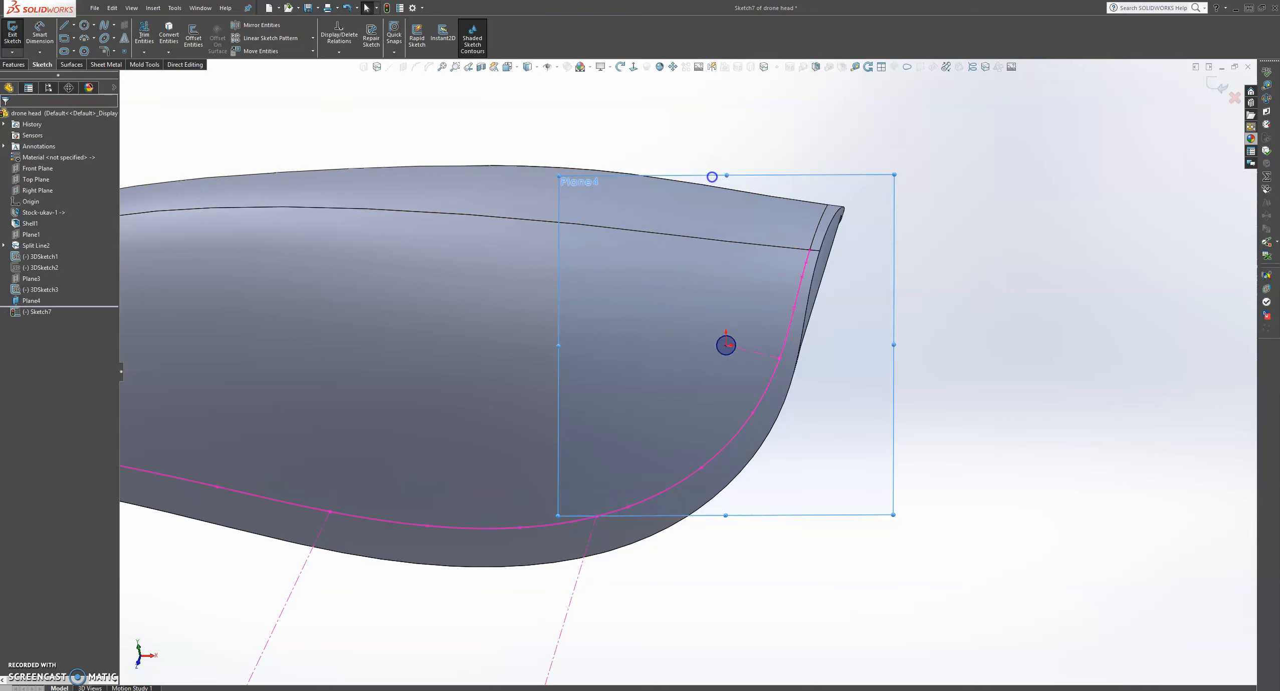
key(f)
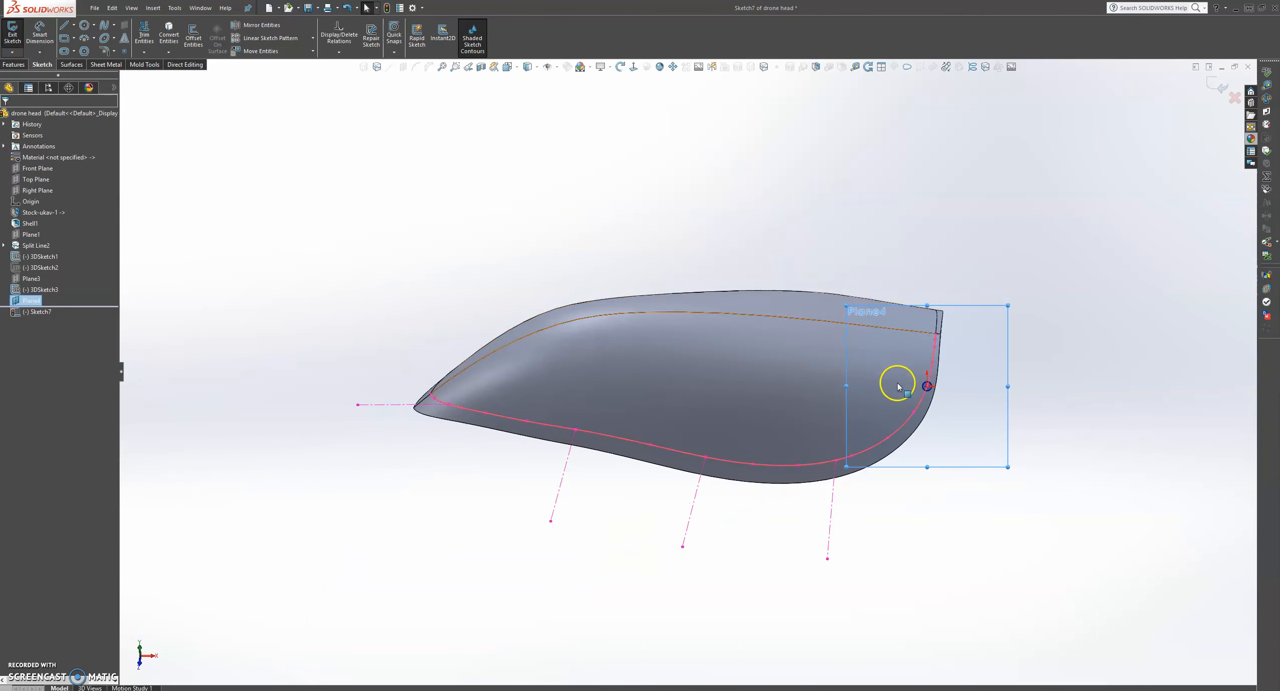
scroll(900, 382, down, 5)
scroll(907, 384, down, 2)
click(850, 392)
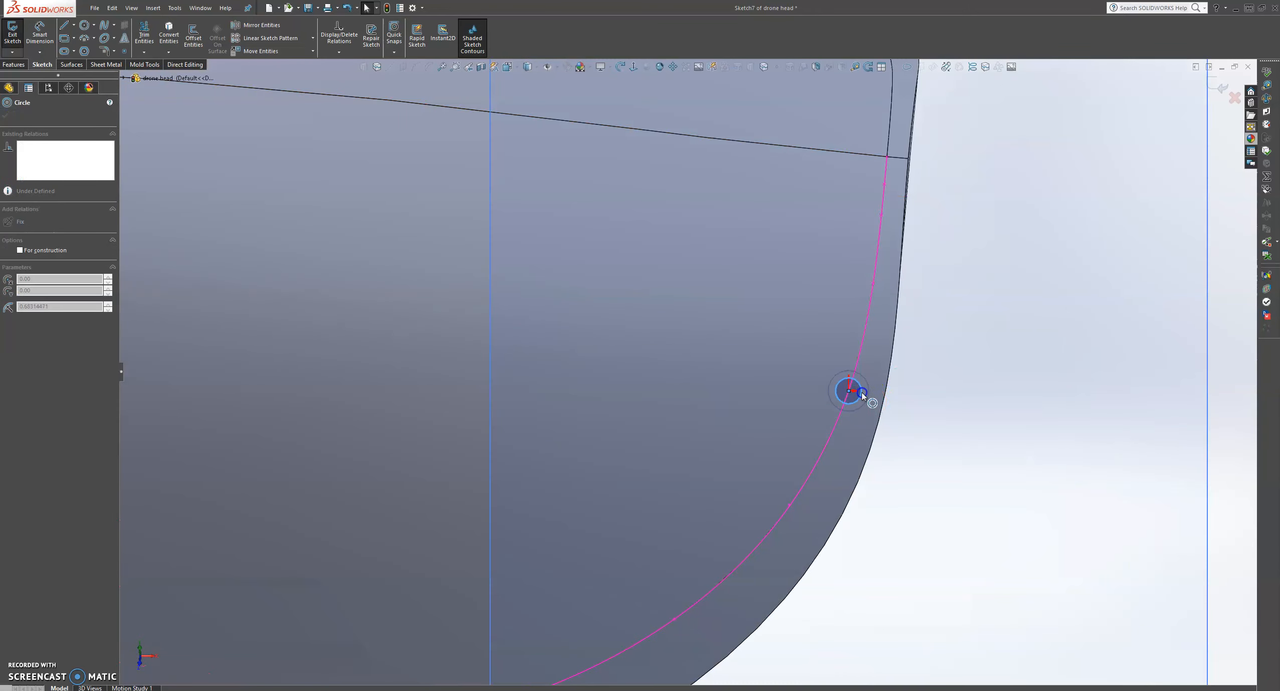
View the sketch plane square-on and enlarge the circle to a radius of about 0.94 mm
scroll(866, 401, up, 3)
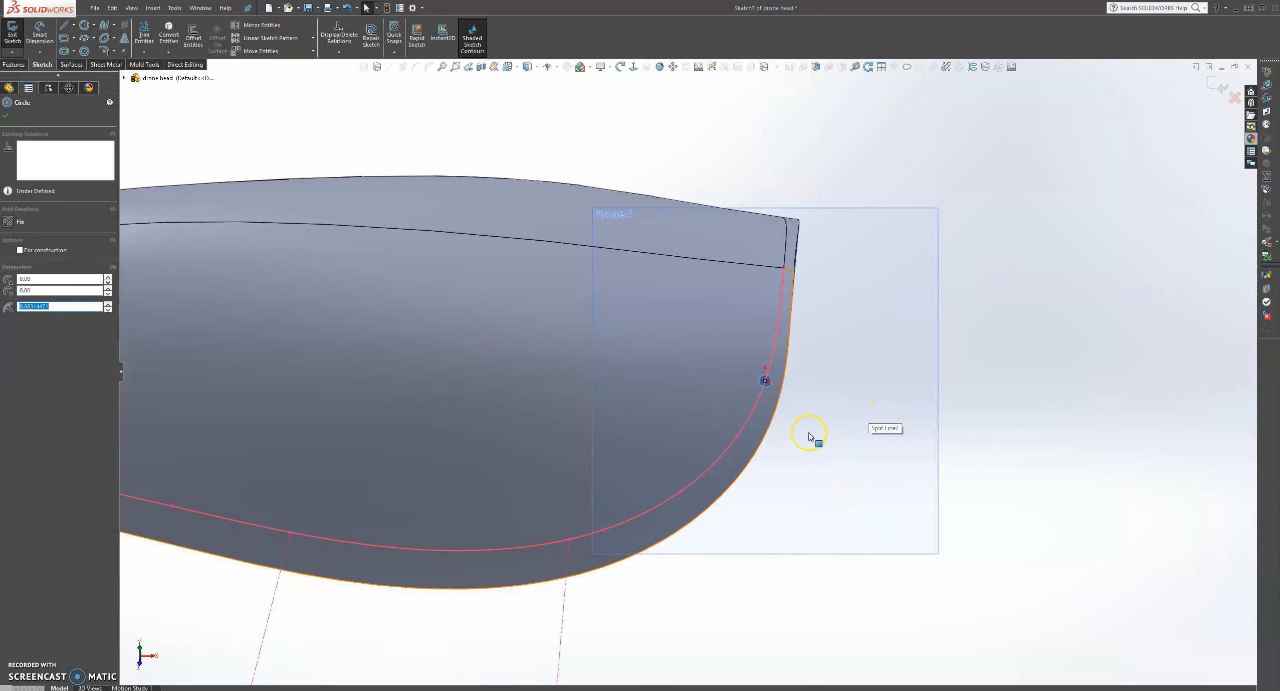
scroll(807, 435, up, 2)
middle_drag(657, 415, 686, 402)
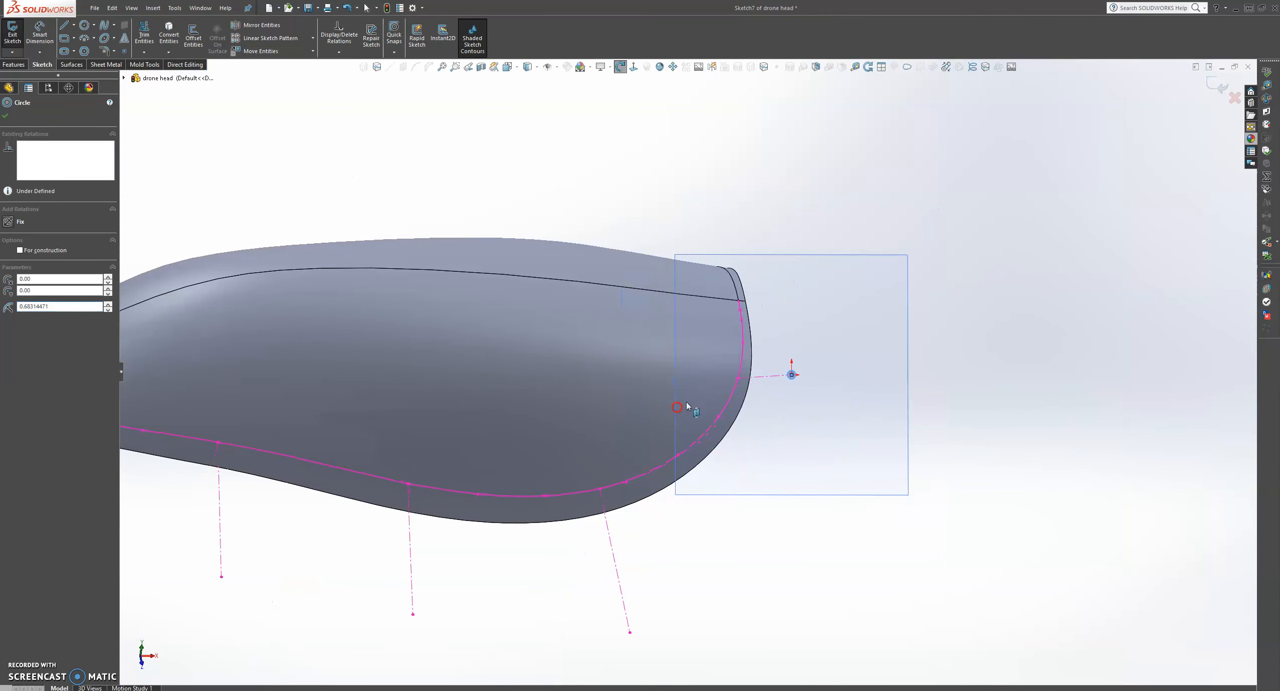
scroll(809, 374, down, 5)
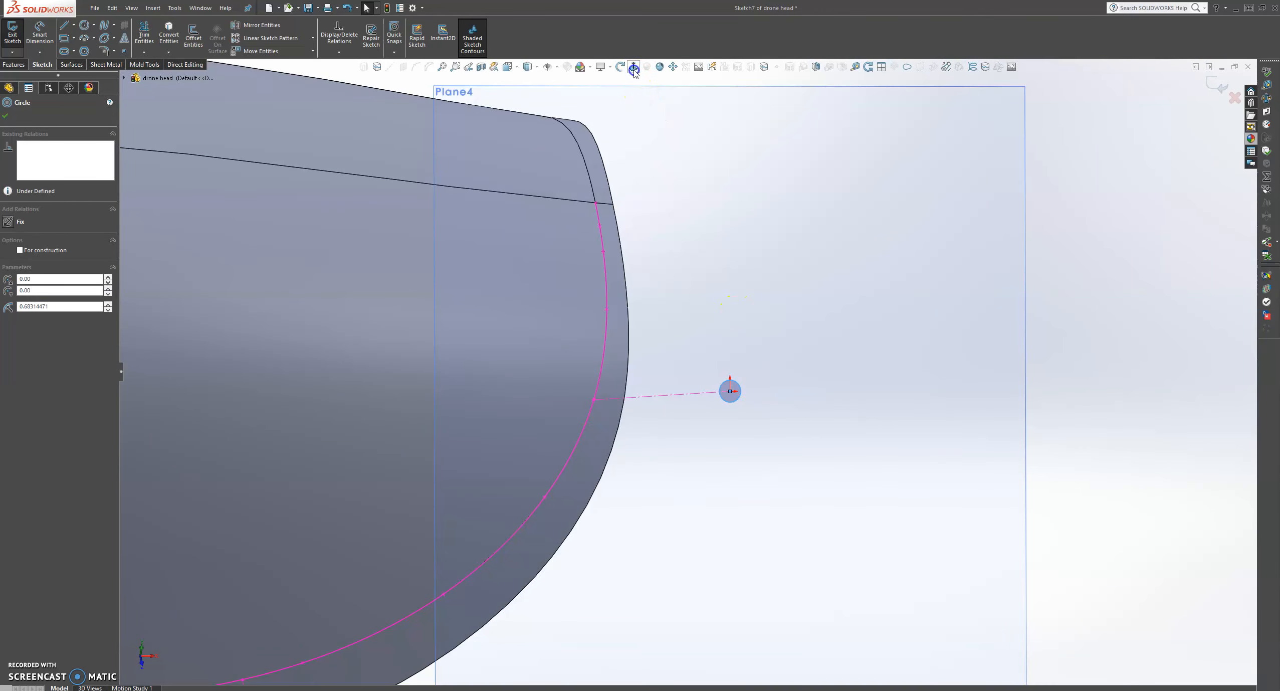
click(634, 70)
scroll(934, 381, down, 7)
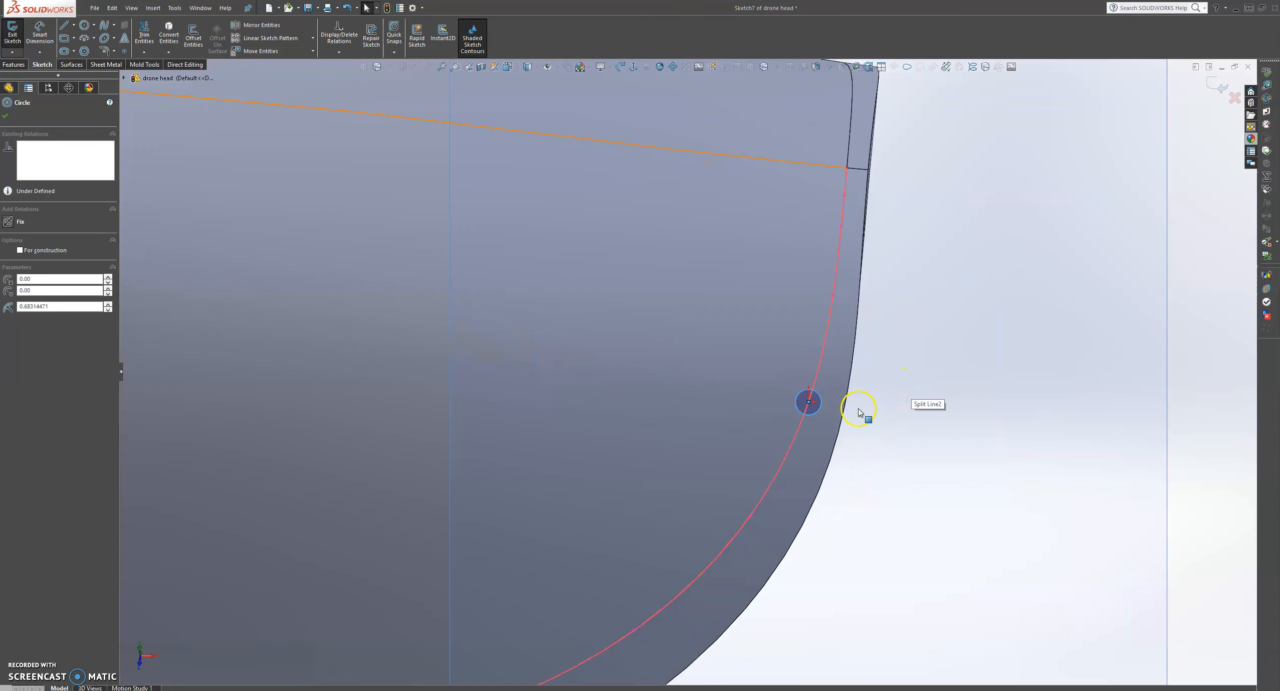
mouse_move(814, 414)
mouse_down()
mouse_move(820, 433)
mouse_move(814, 419)
mouse_up()
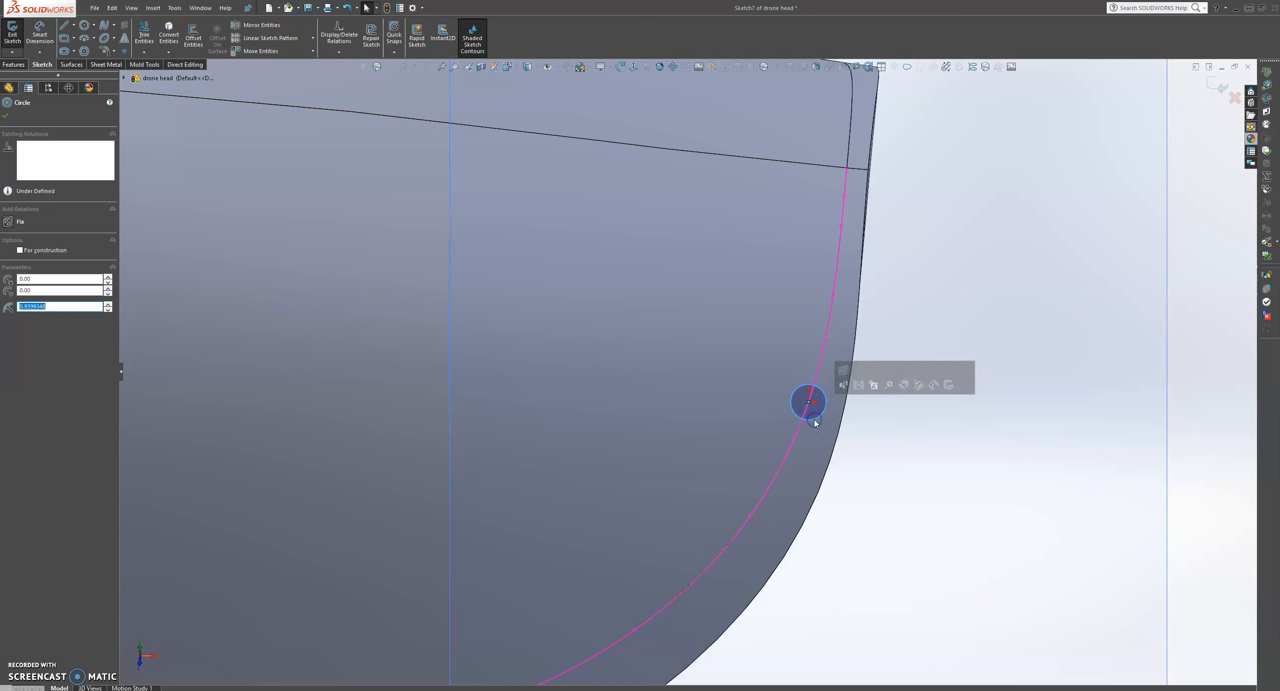
click(5, 117)
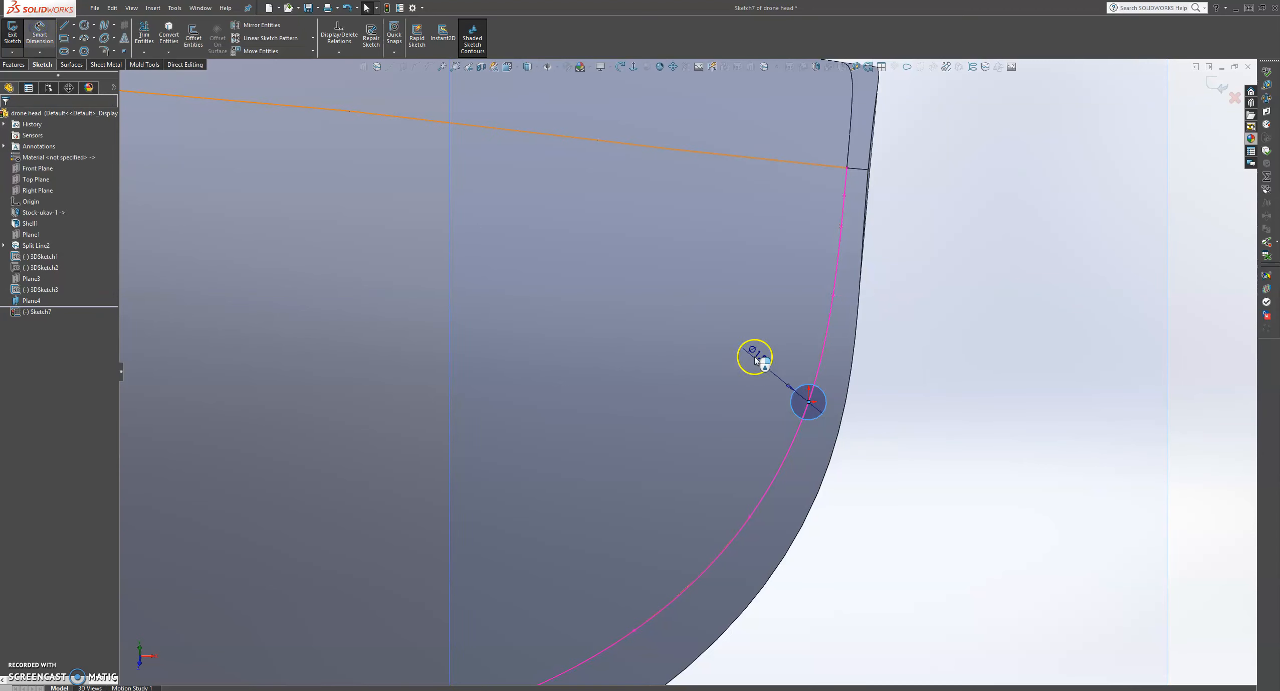
Dimension the circle's diameter and set it to 2 mm
click(928, 304)
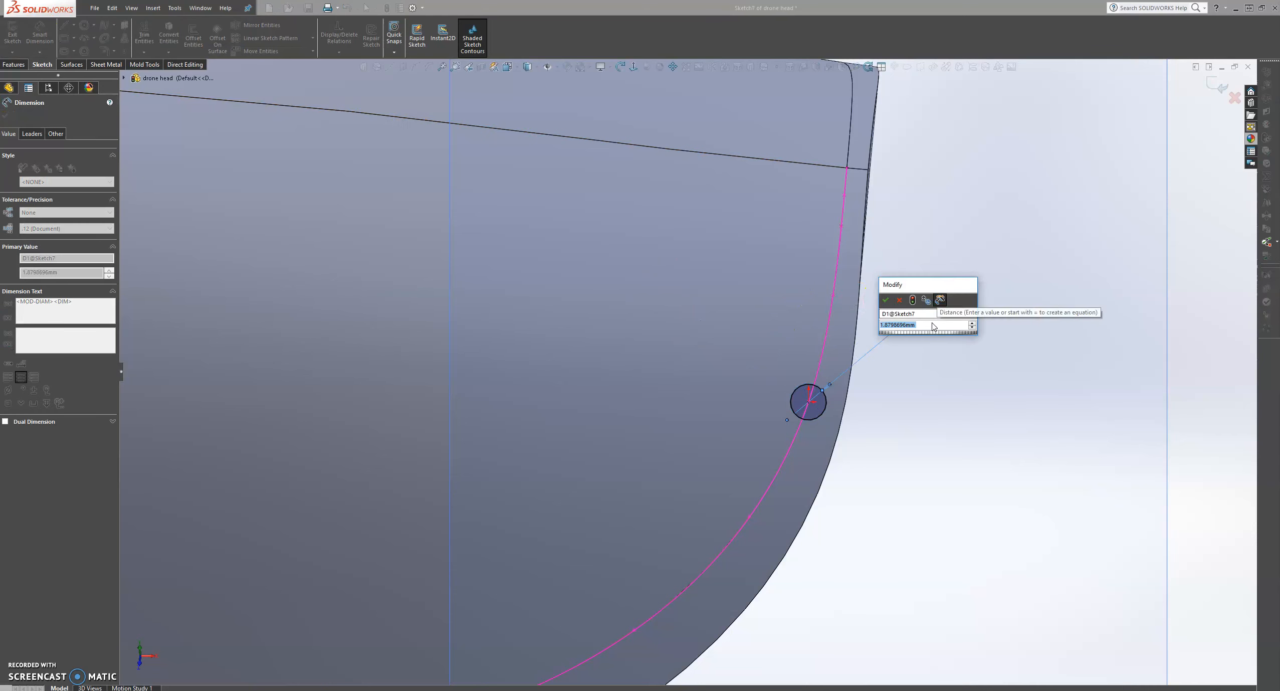
text(2)
key(Escape)
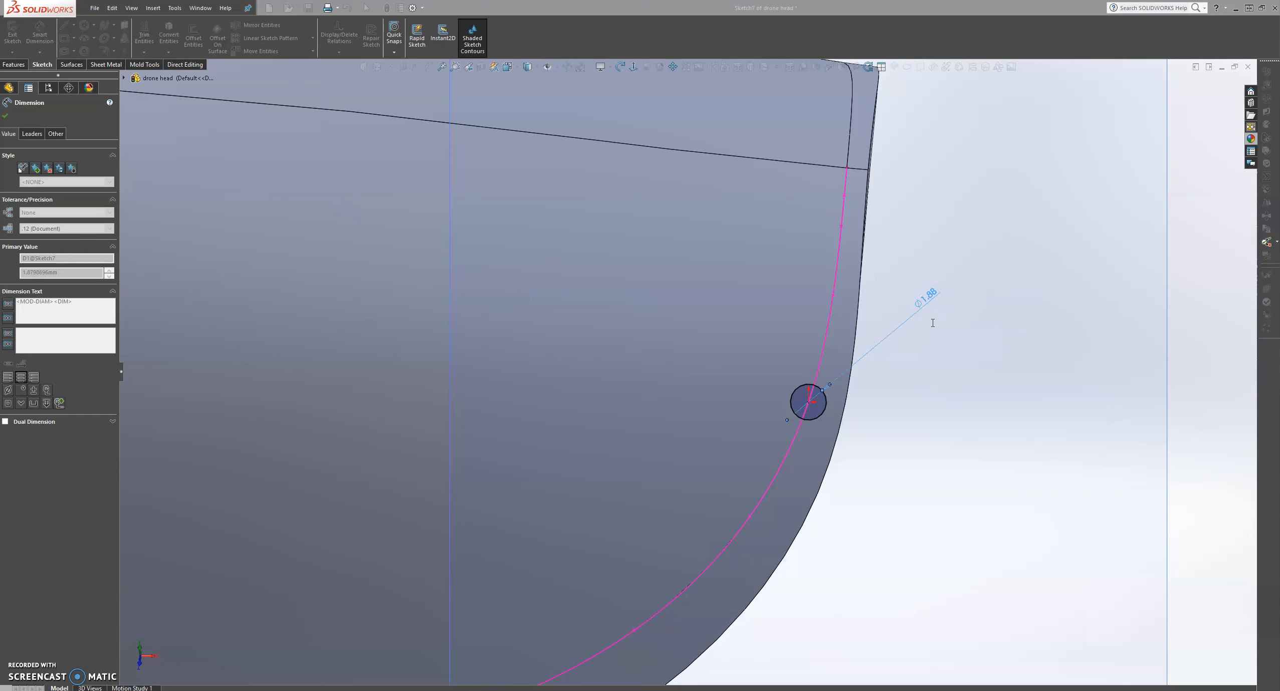
click(5, 118)
Change the circle's diameter dimension to 1.5 mm
scroll(863, 296, up, 5)
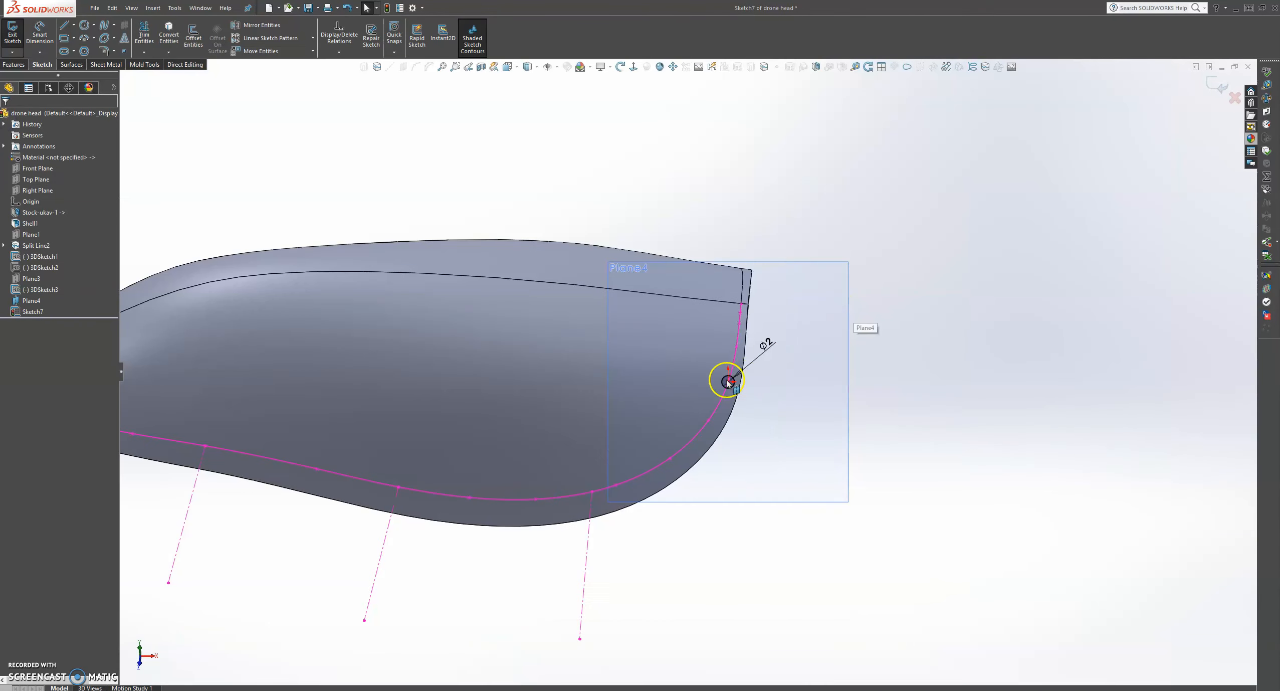
double_click(770, 342)
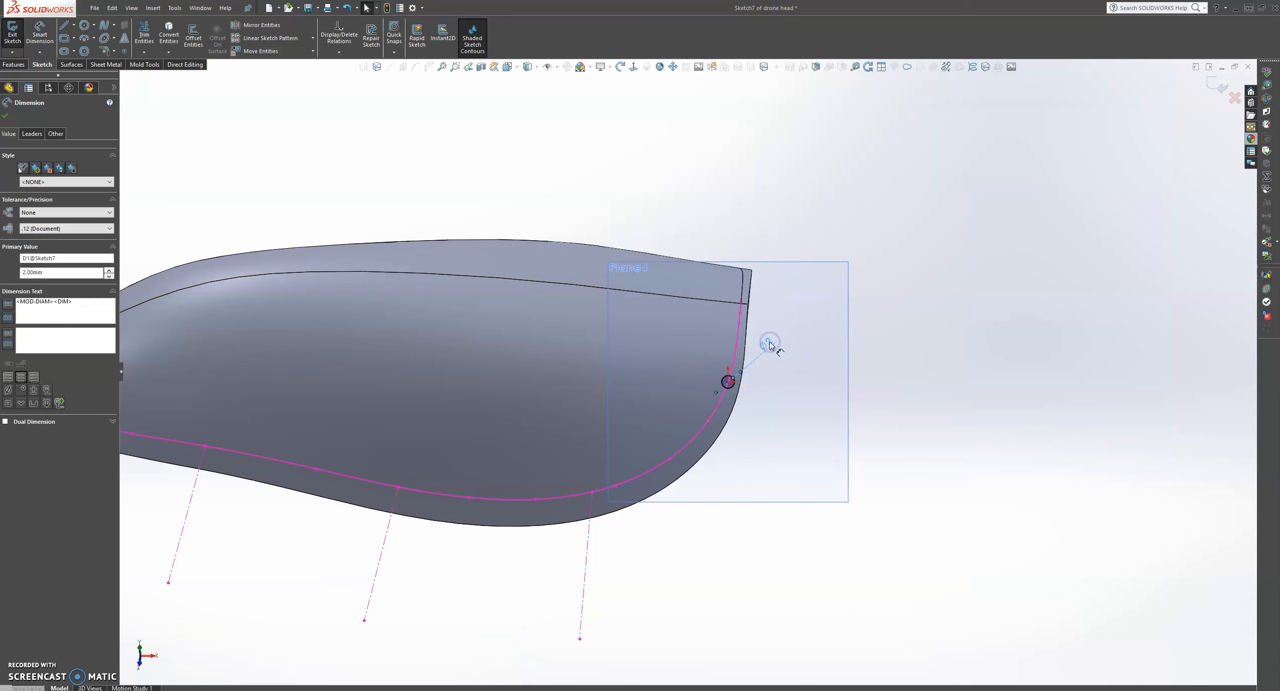
text(1)
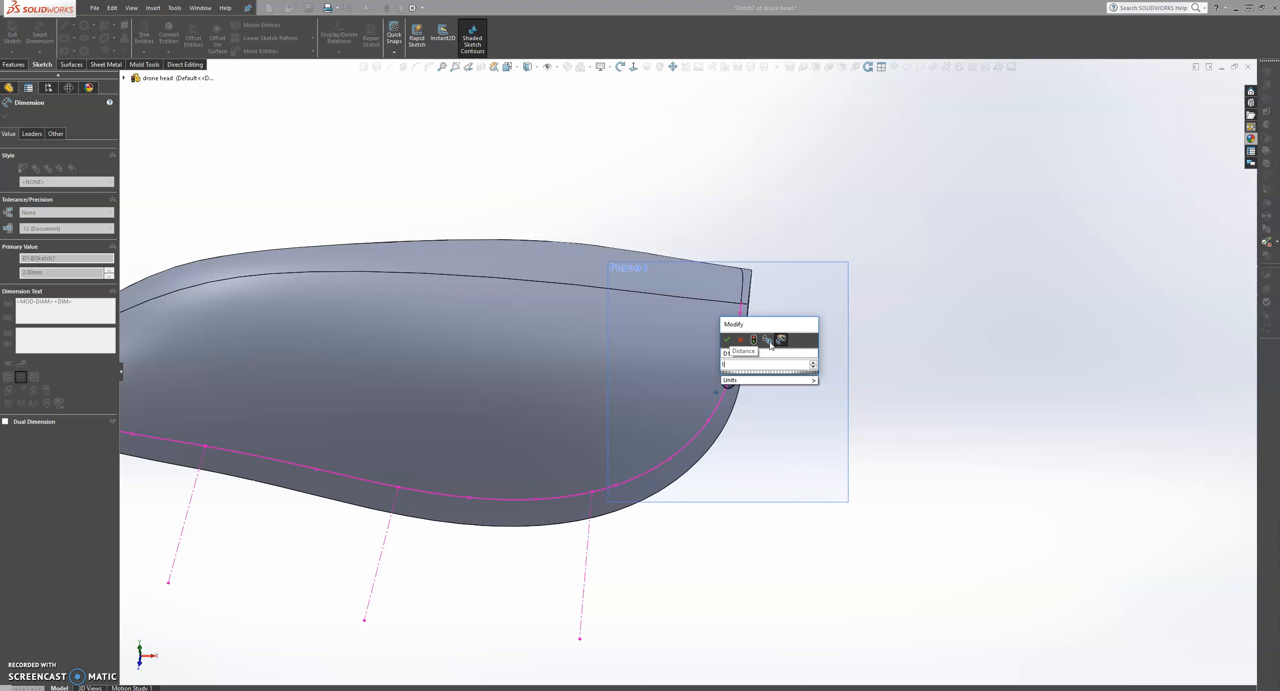
key(Return)
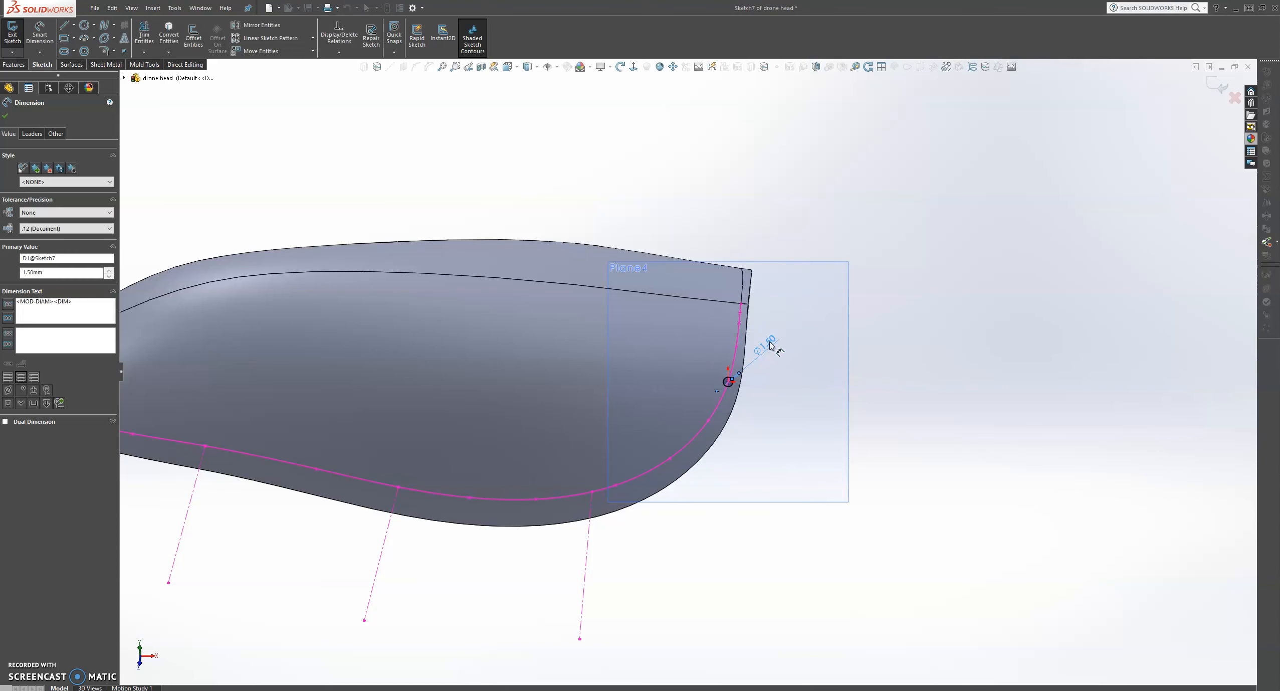
click(6, 117)
Begin a blind extruded cut from the 1.5 mm circle into the shell, extending its depth to 44.5 mm
scroll(898, 398, down, 1)
middle_drag(668, 397, 713, 409)
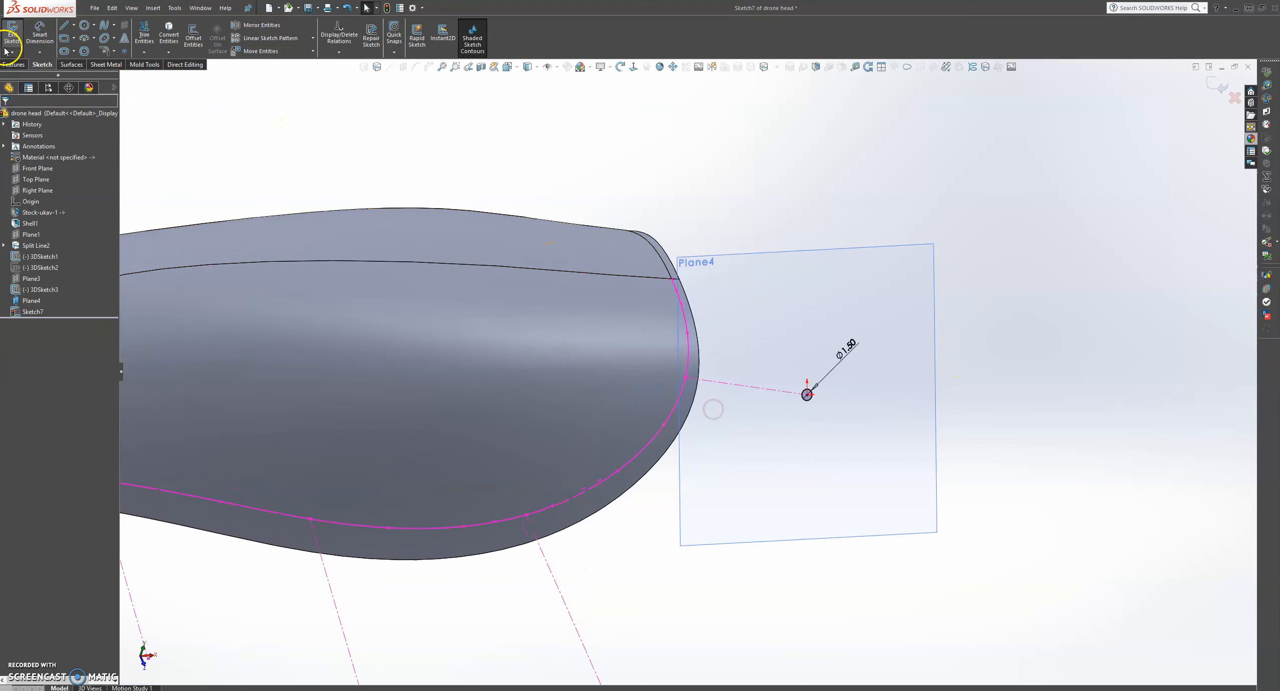
click(15, 65)
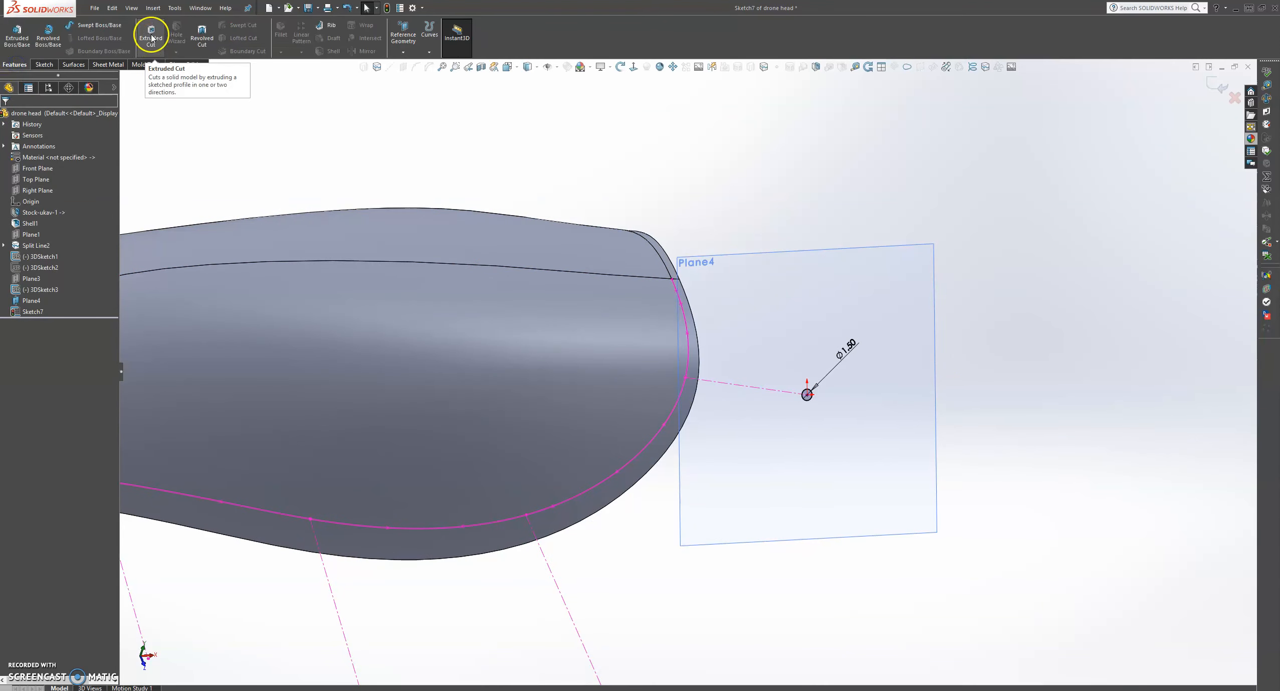
click(152, 36)
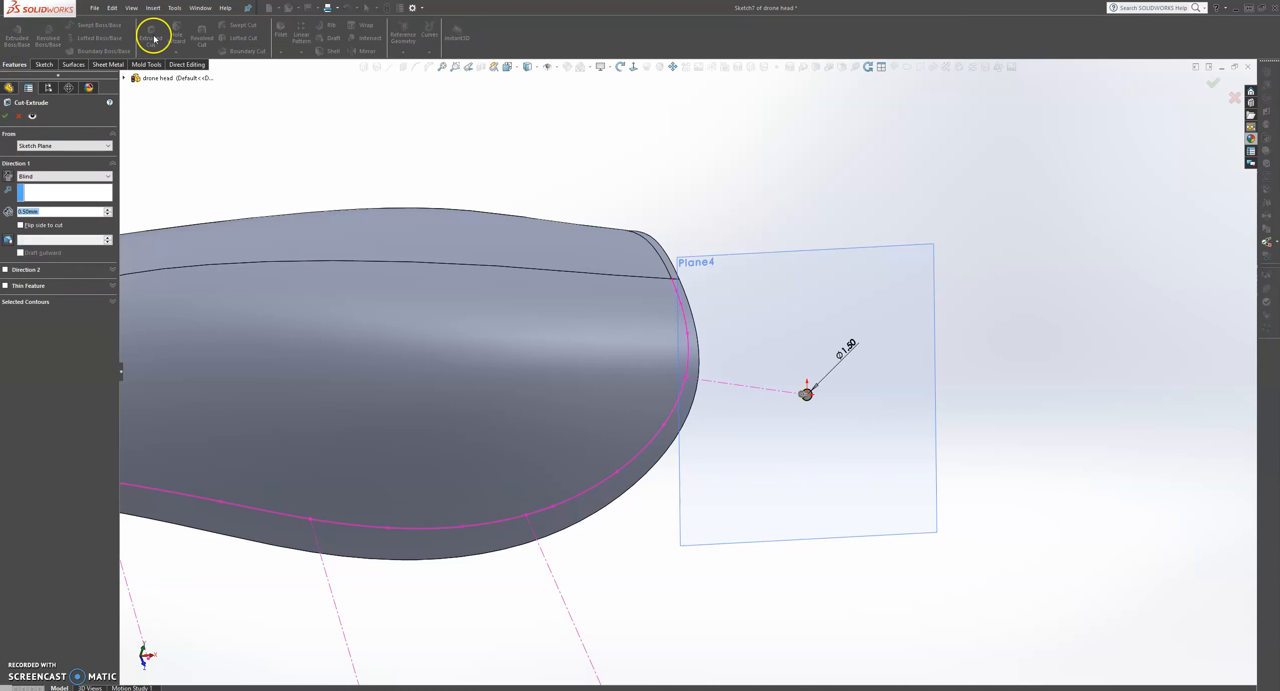
drag(796, 397, 647, 373)
middle_drag(686, 373, 477, 337)
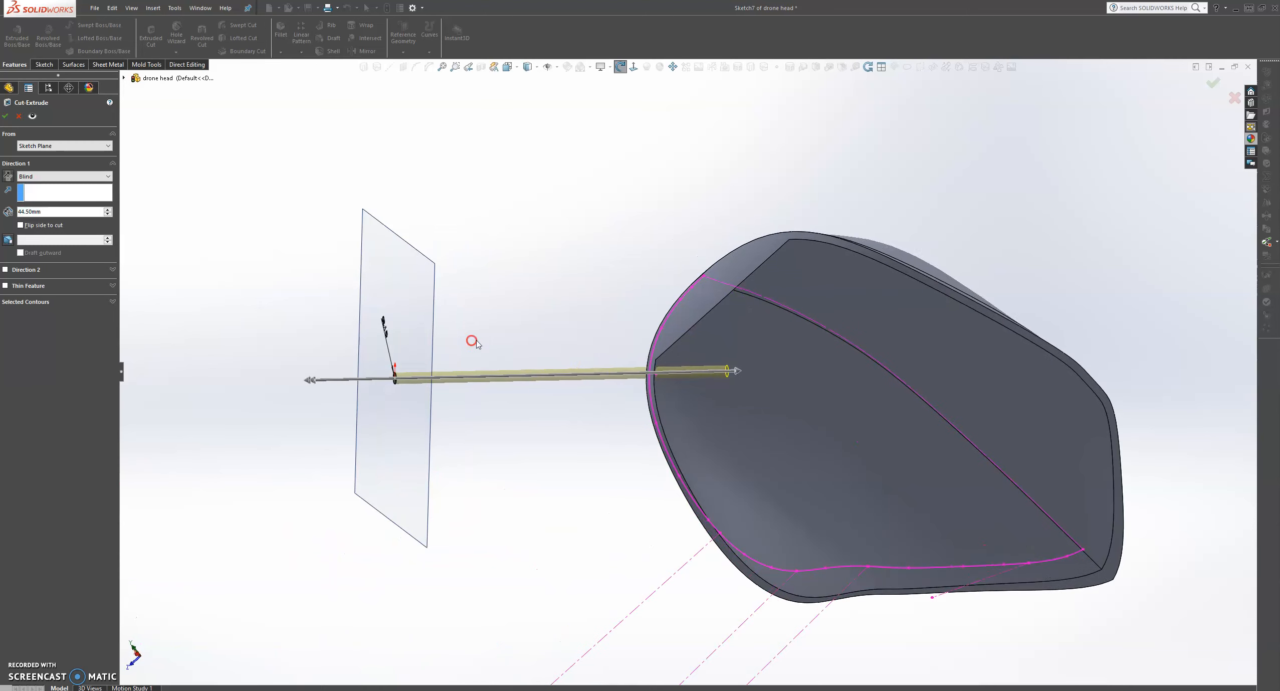
Reduce the extruded cut's depth to 34.5 mm so it ends within the shell wall, and accept the cut
scroll(628, 387, down, 5)
middle_drag(634, 390, 814, 340)
drag(816, 371, 633, 357)
scroll(649, 399, down, 6)
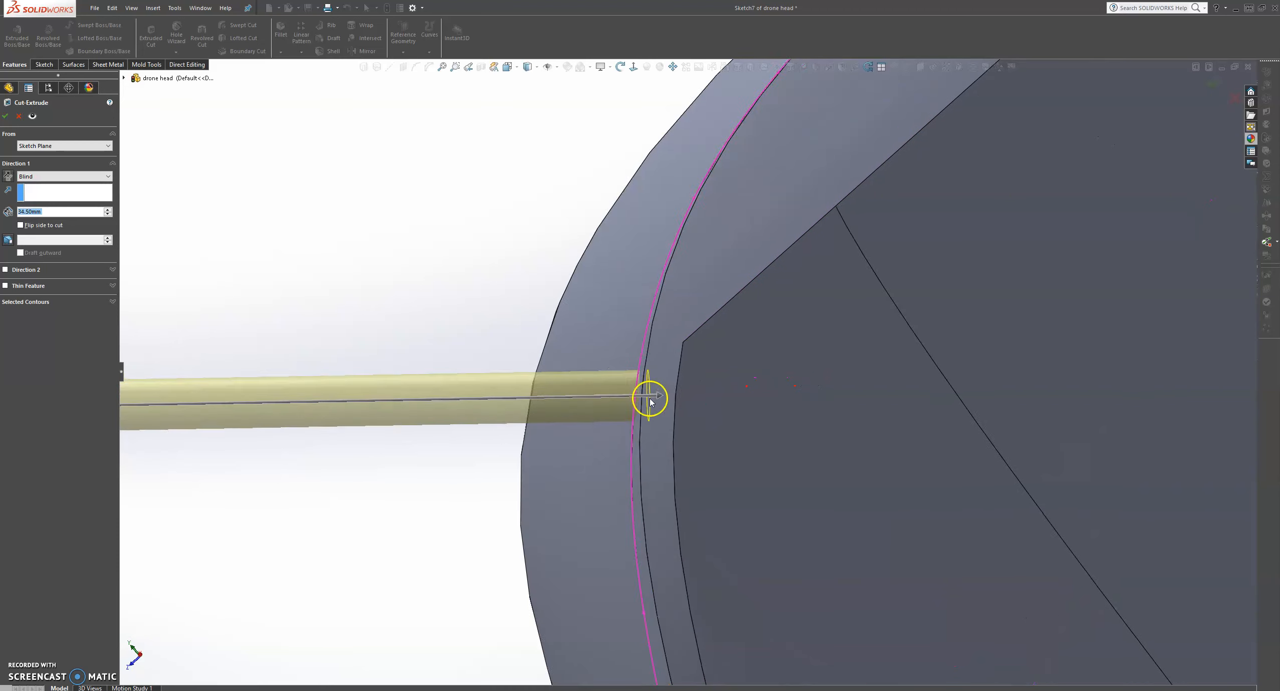
mouse_move(652, 401)
middle_down()
mouse_move(638, 397)
mouse_move(661, 405)
middle_up()
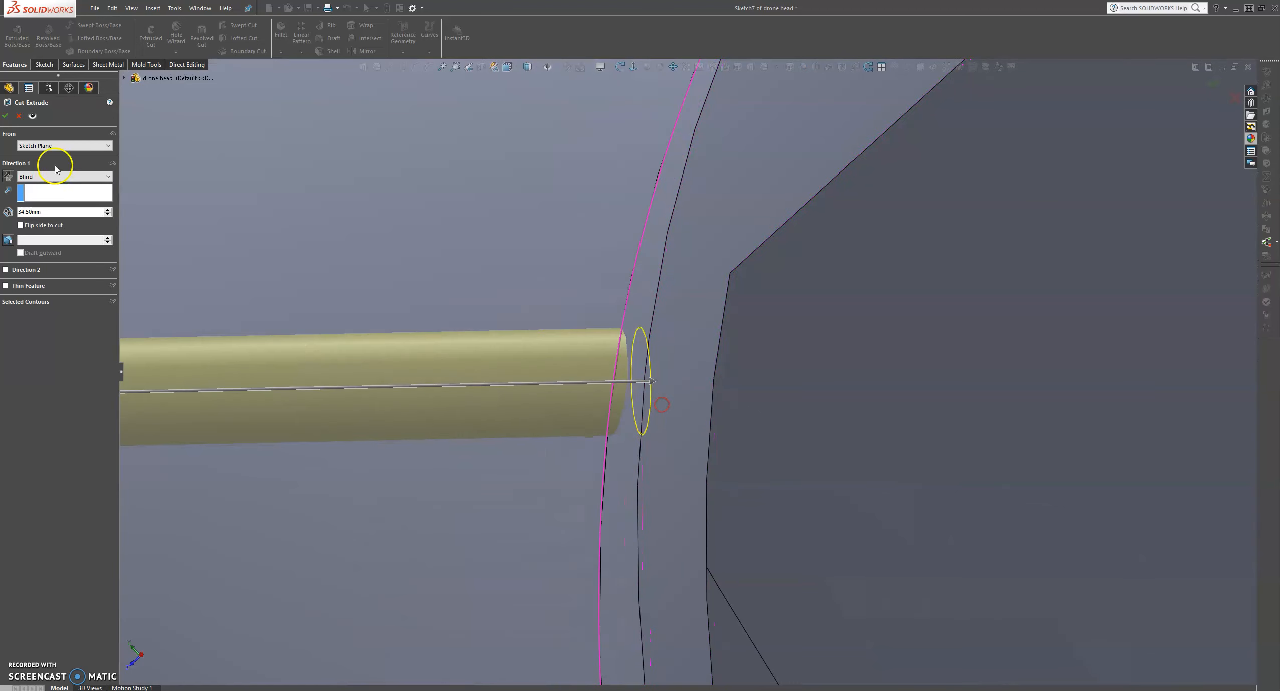
click(5, 116)
Hide the reference plane at the outer end of the blunt-end corner centerline
scroll(732, 375, up, 2)
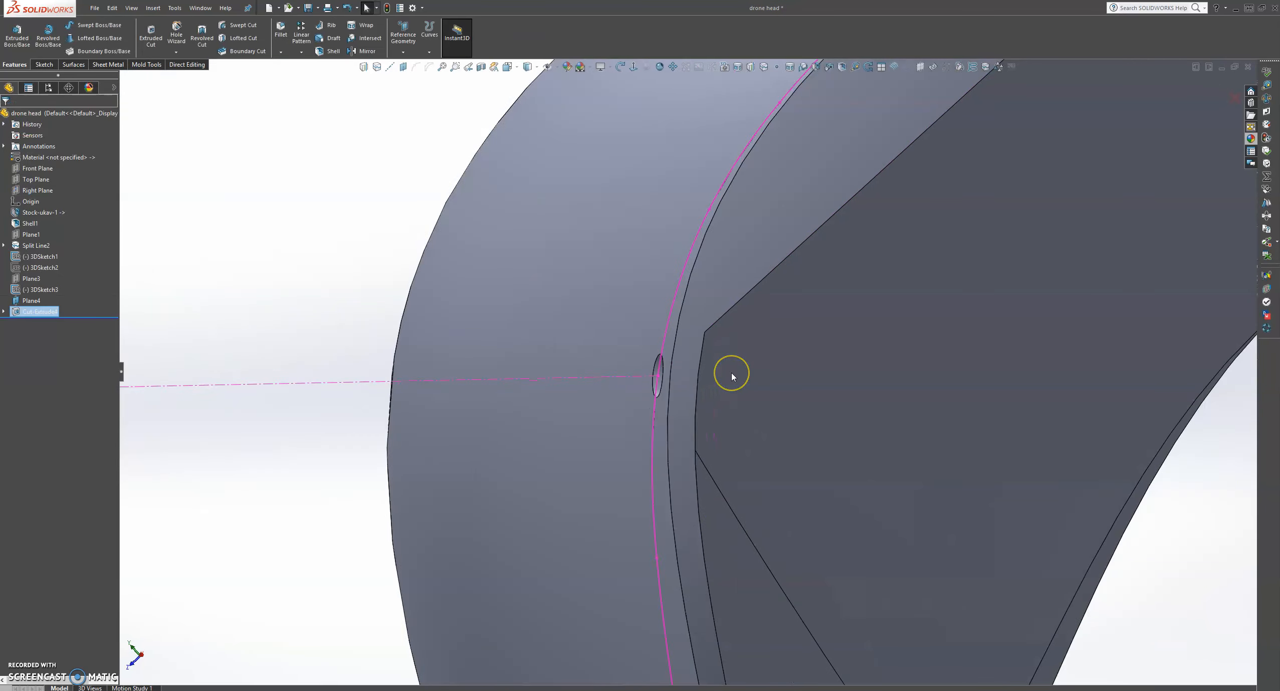
scroll(732, 375, up, 5)
middle_drag(732, 375, 846, 328)
scroll(960, 308, down, 4)
click(1019, 594)
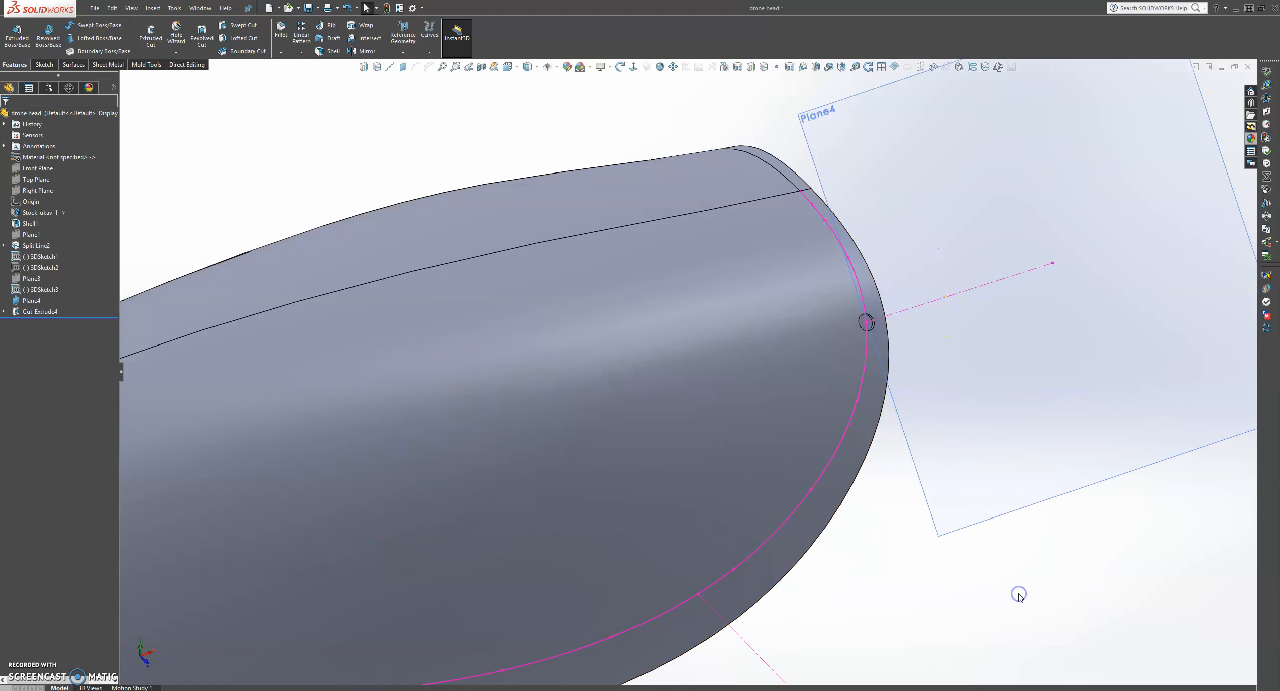
right_click(904, 416)
click(940, 394)
scroll(943, 401, up, 3)
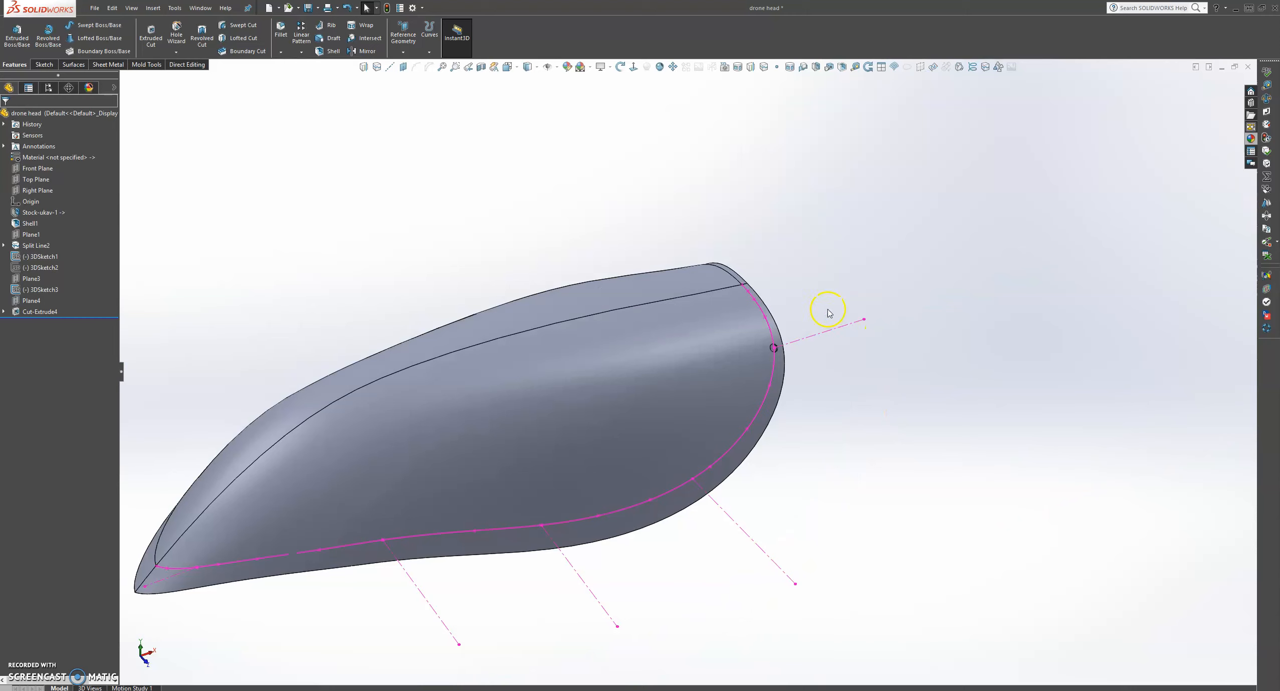
Start a sketch on the flat floor of the round hole at the shell's blunt end
scroll(830, 313, down, 4)
scroll(697, 373, down, 5)
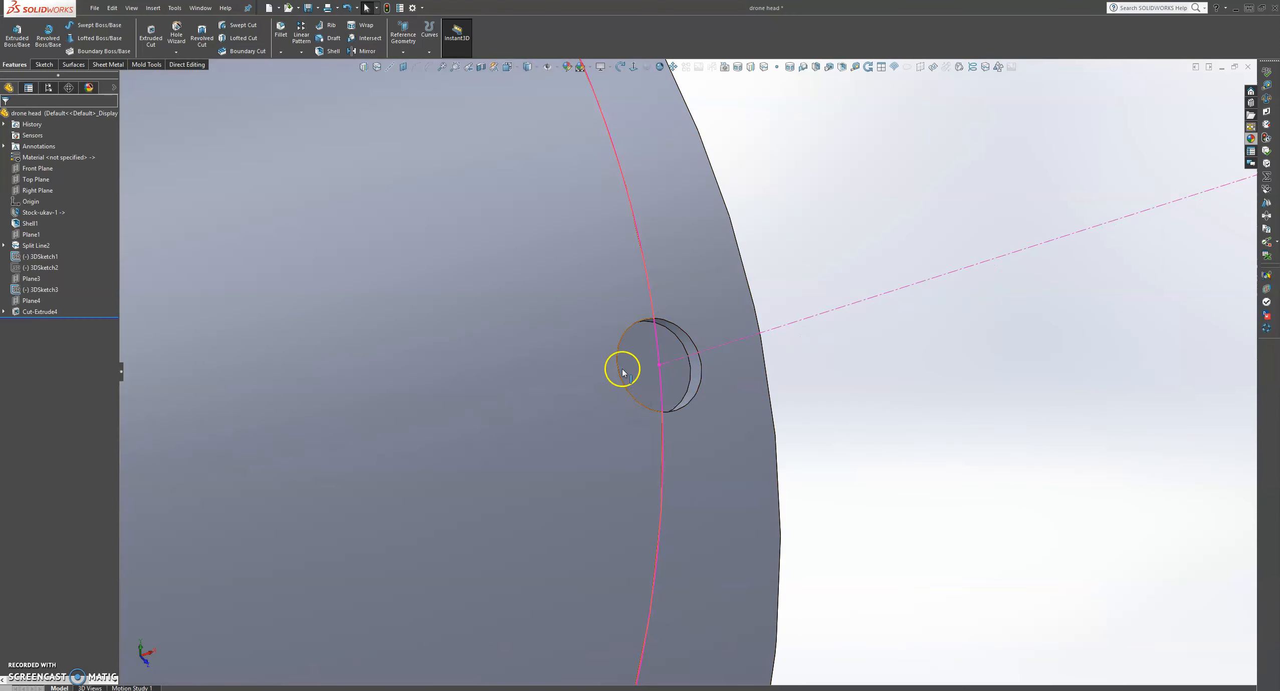
click(640, 361)
click(672, 333)
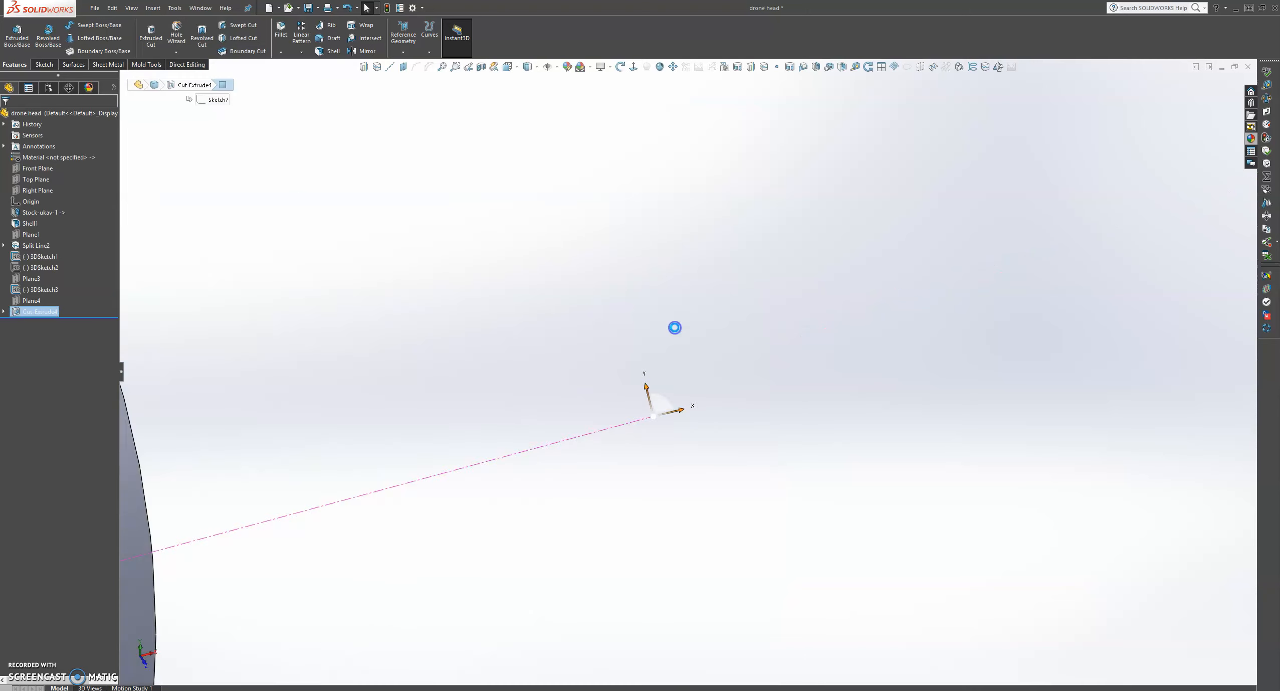
scroll(973, 360, down, 5)
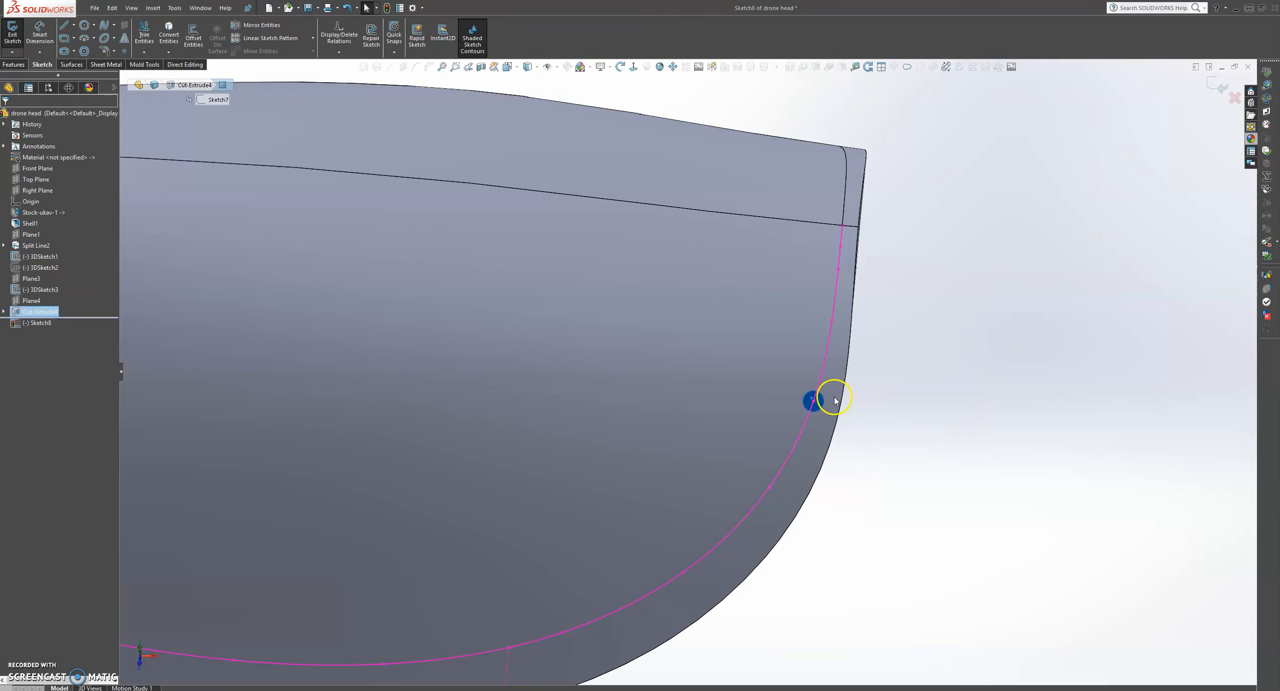
scroll(835, 400, down, 3)
Draw a circle centered on the hole floor with a 0.75 mm radius, matching the hole's edge
click(84, 24)
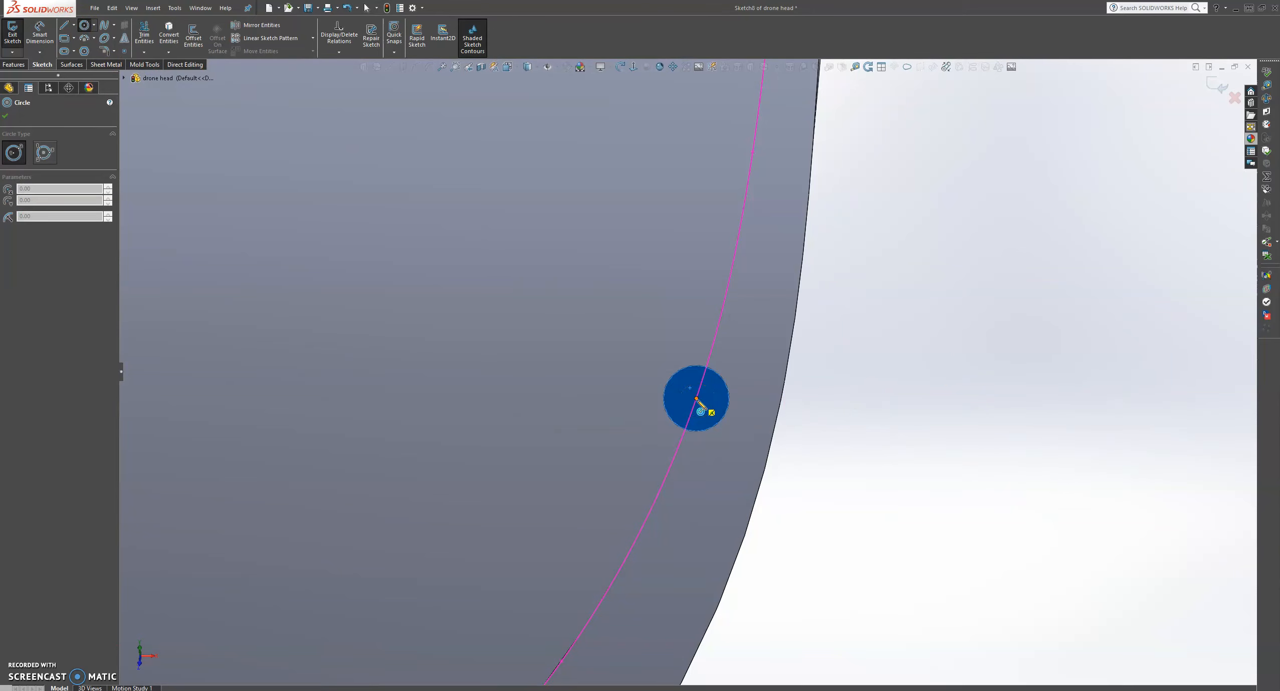
click(696, 398)
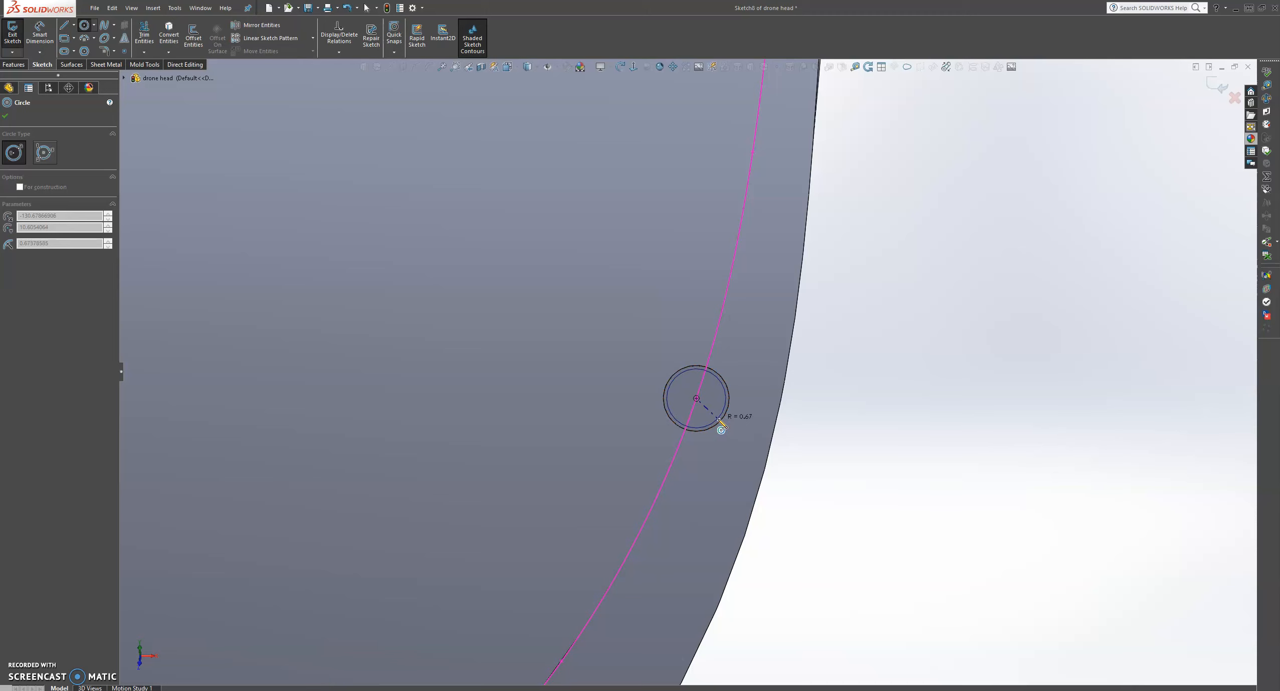
click(720, 421)
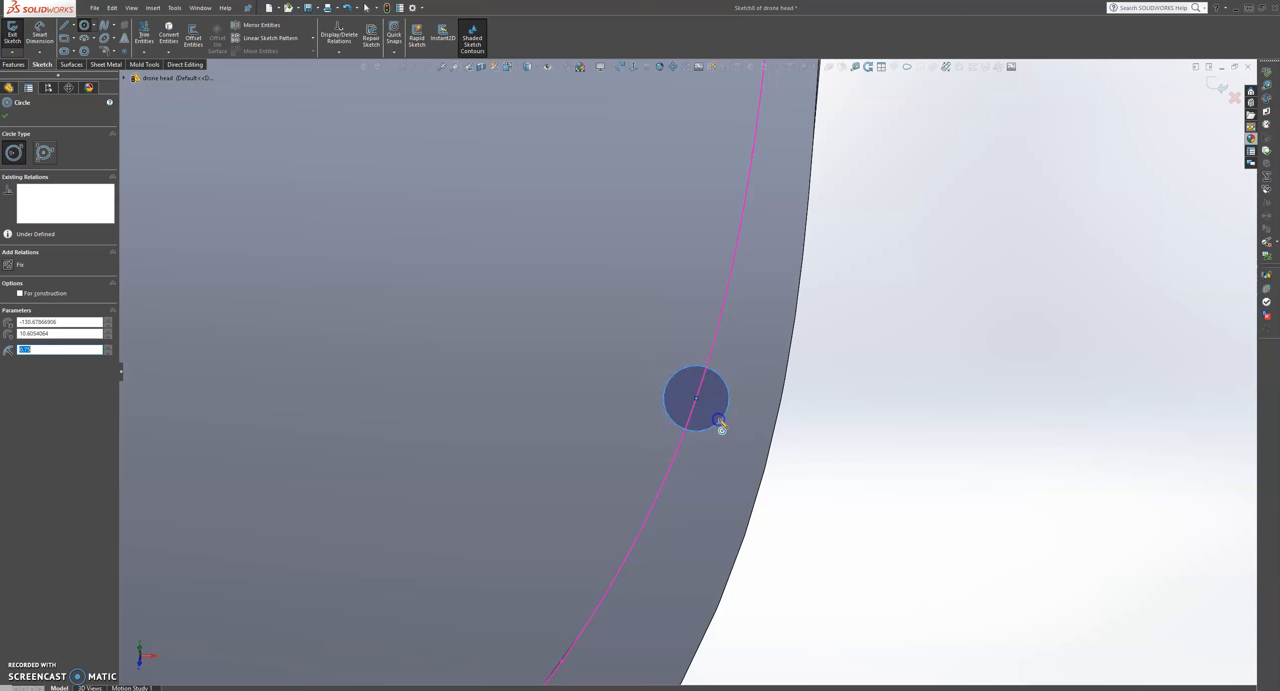
key(Escape)
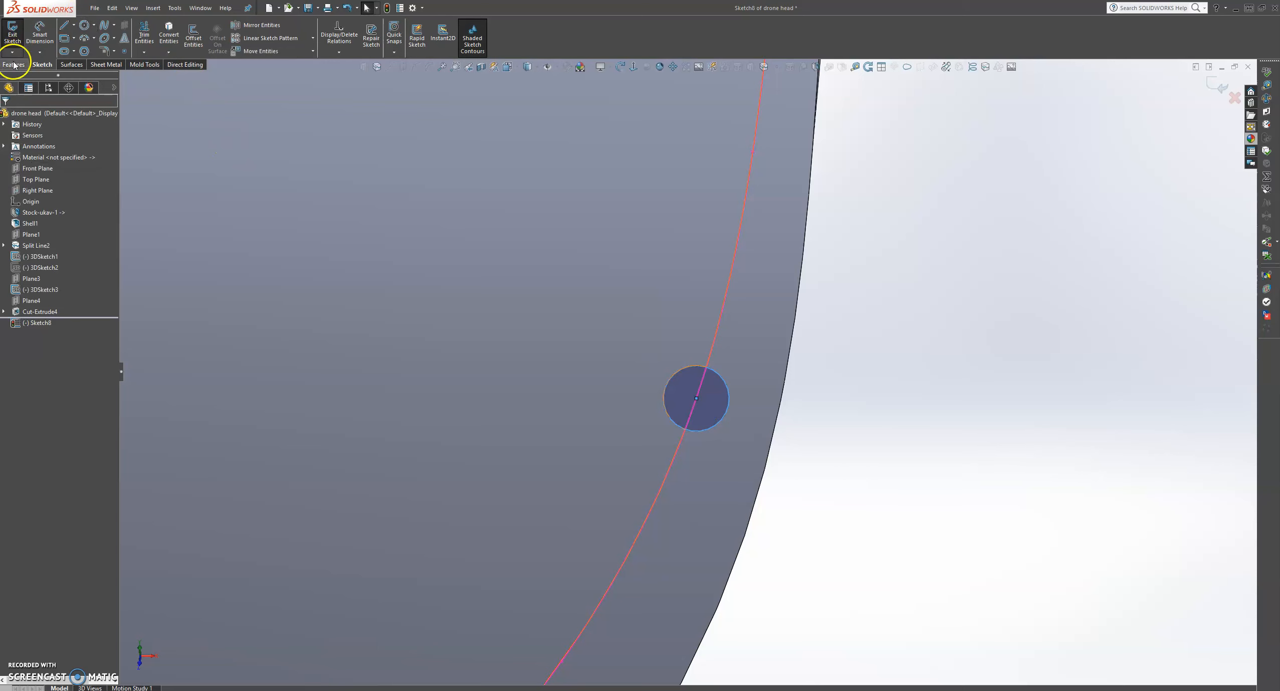
Begin a blind boss extrusion of the circle outward from the hole floor, trying depths of 1 mm and 0.5 mm
click(14, 64)
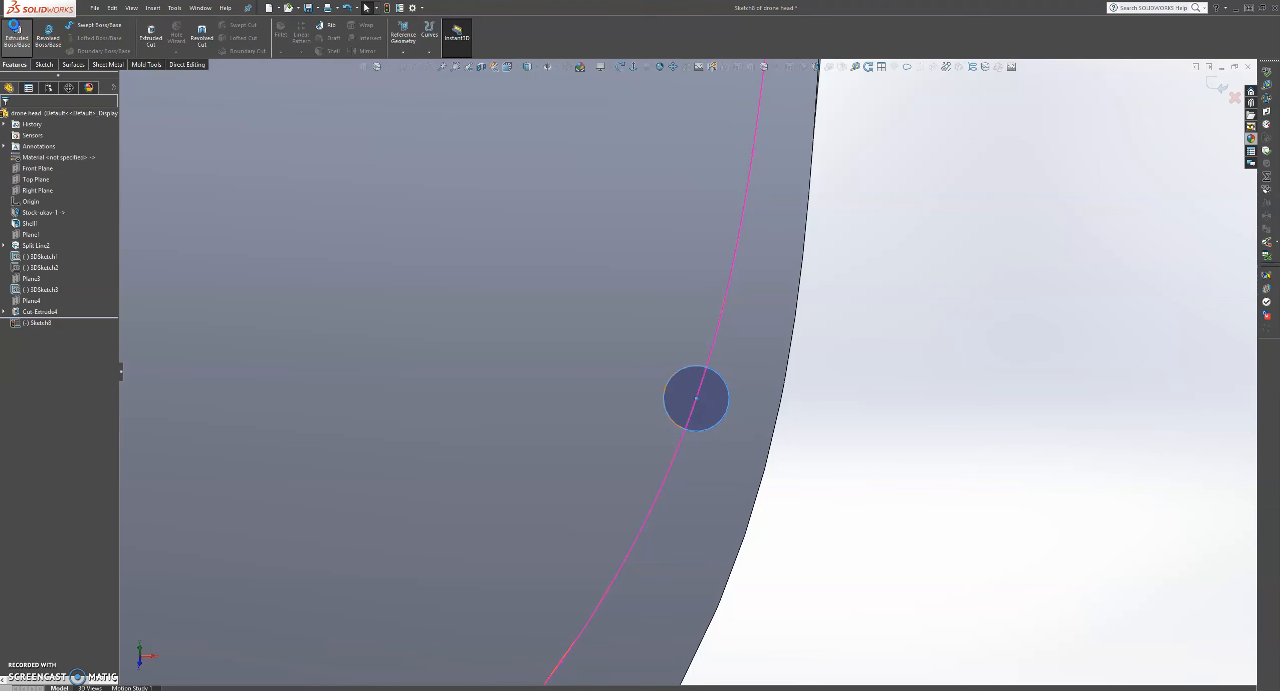
click(15, 26)
middle_drag(685, 330, 987, 509)
drag(1045, 527, 700, 381)
middle_drag(700, 381, 763, 429)
scroll(740, 406, down, 8)
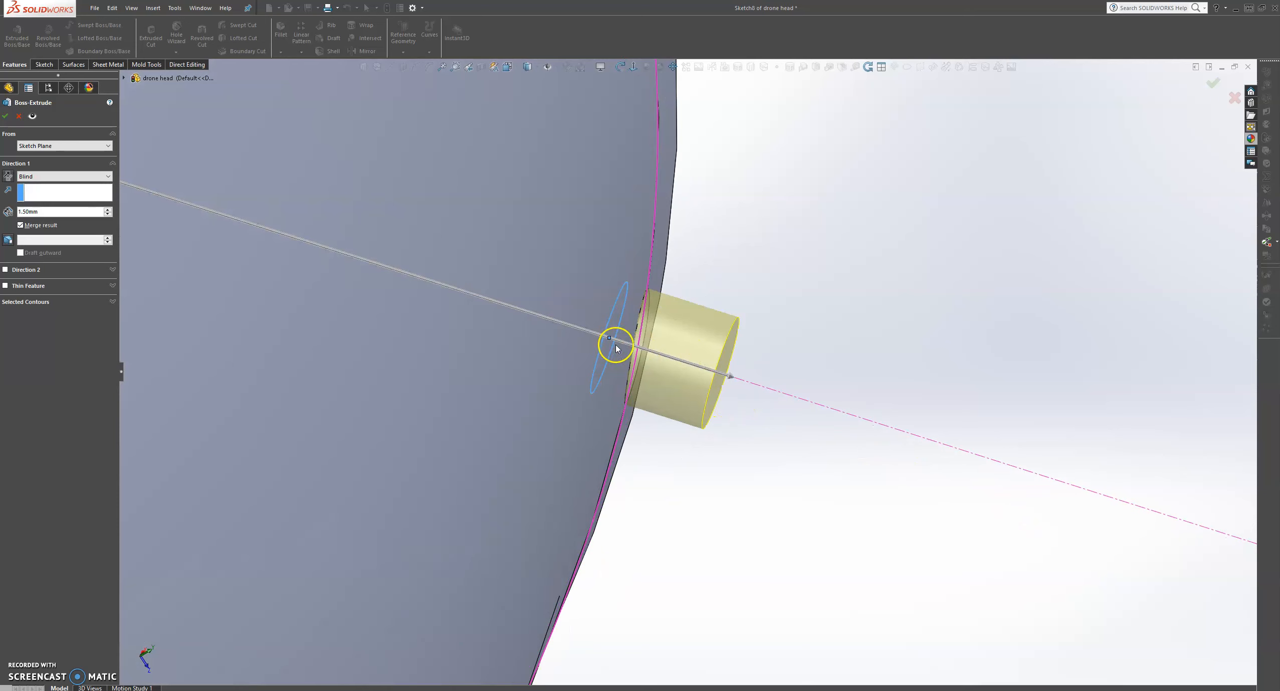
drag(43, 211, 7, 211)
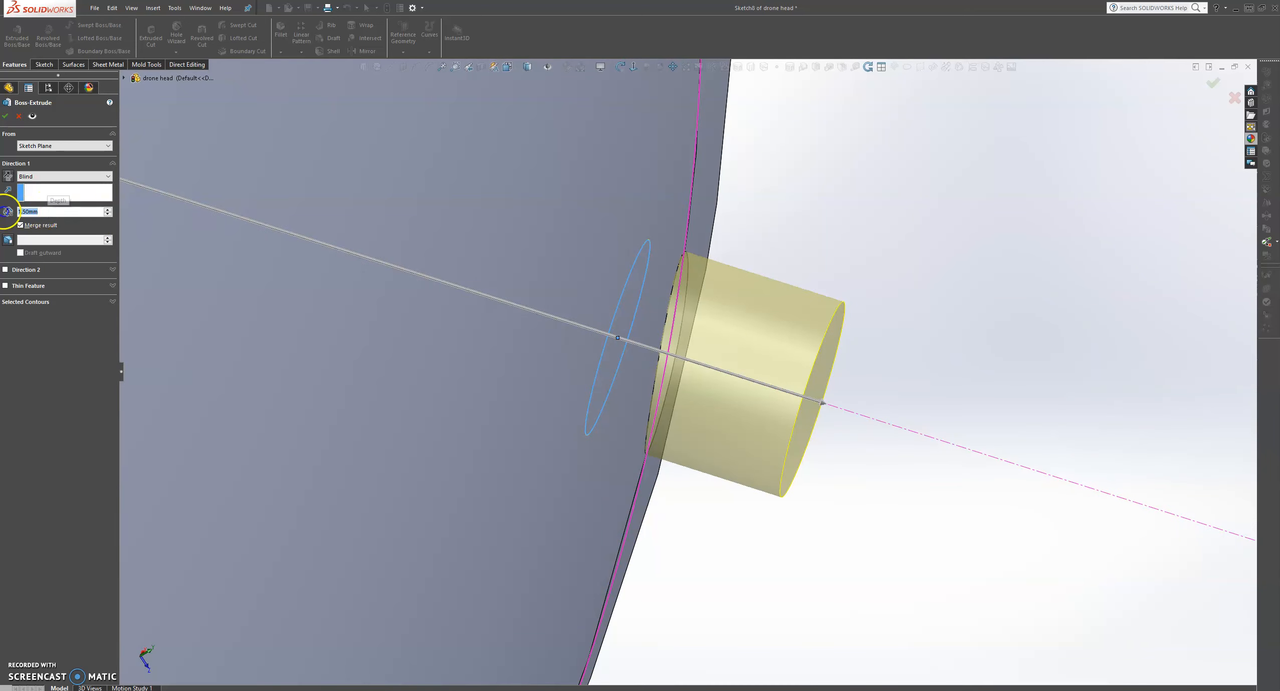
text(1)
key(Return)
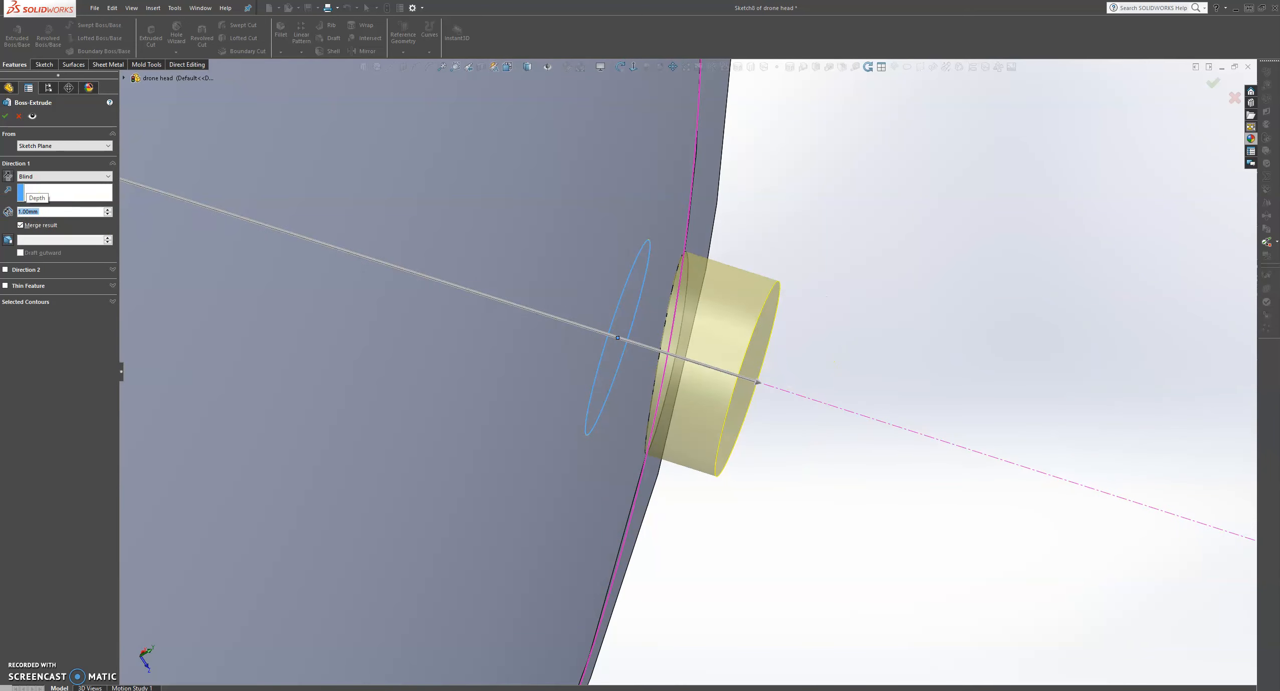
text(0.5)
key(Return)
middle_drag(648, 272, 605, 292)
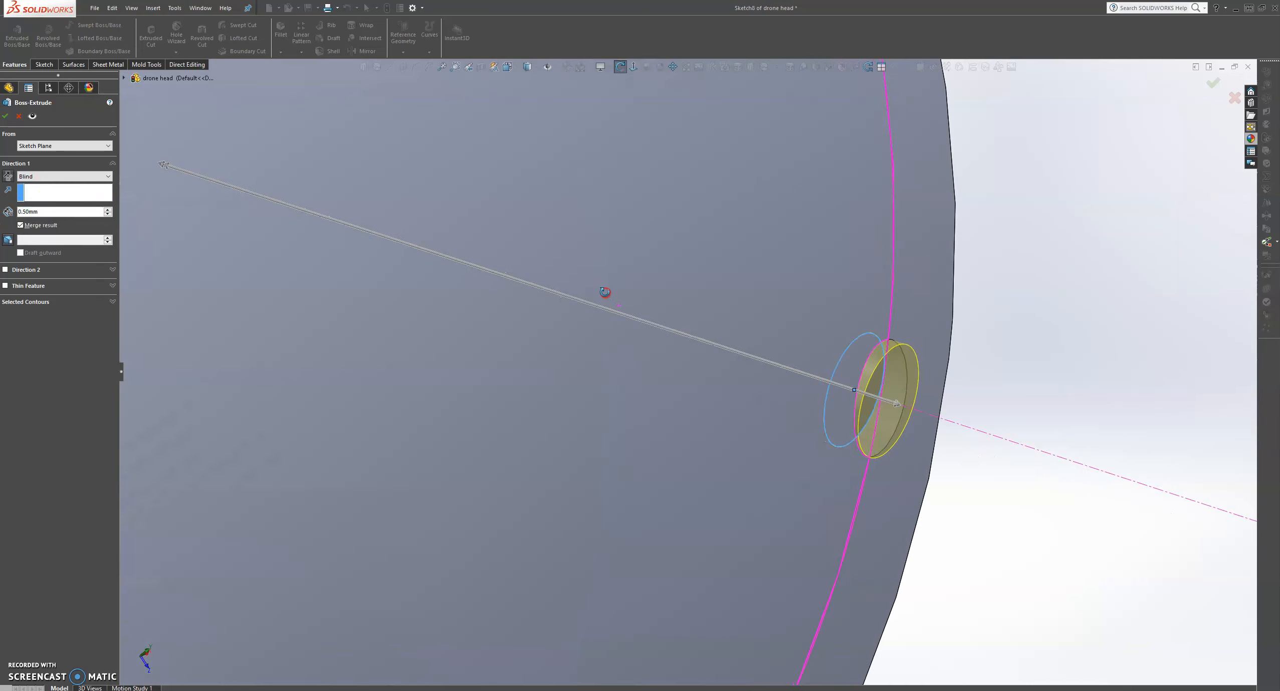
Set the boss extrusion depth to 0.7 mm, accept it, and check its fit inside the hole
click(57, 212)
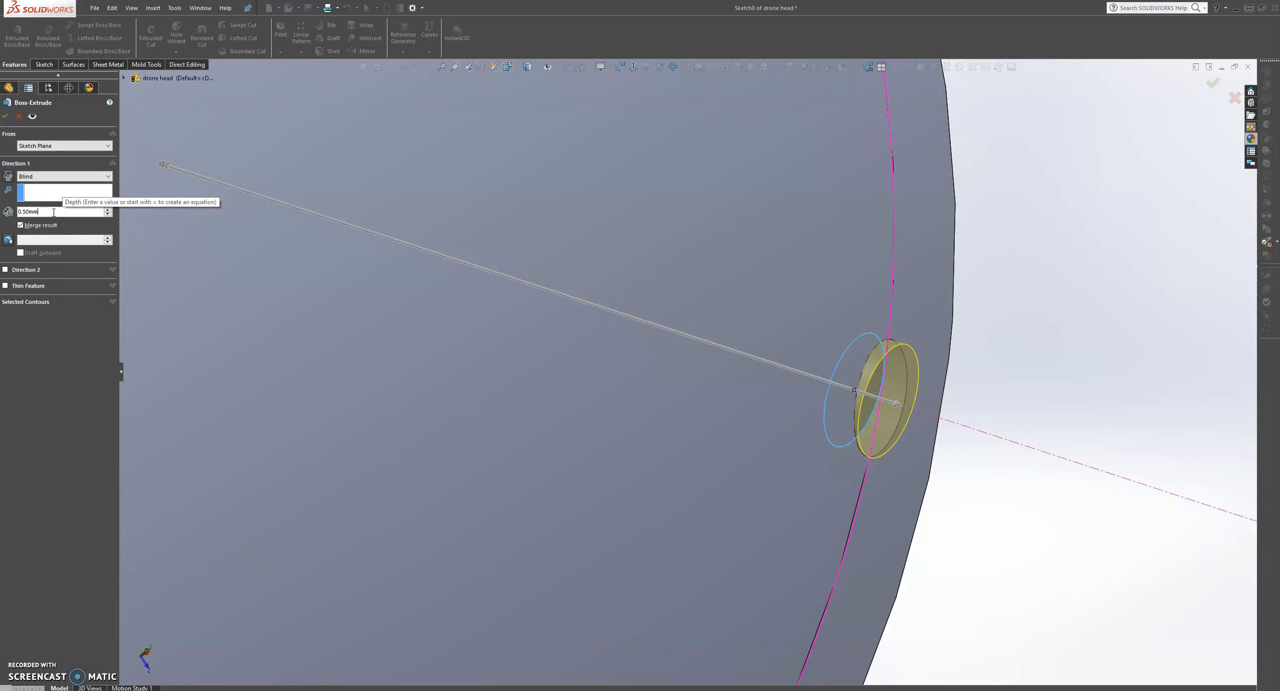
double_click(53, 212)
text(0.7)
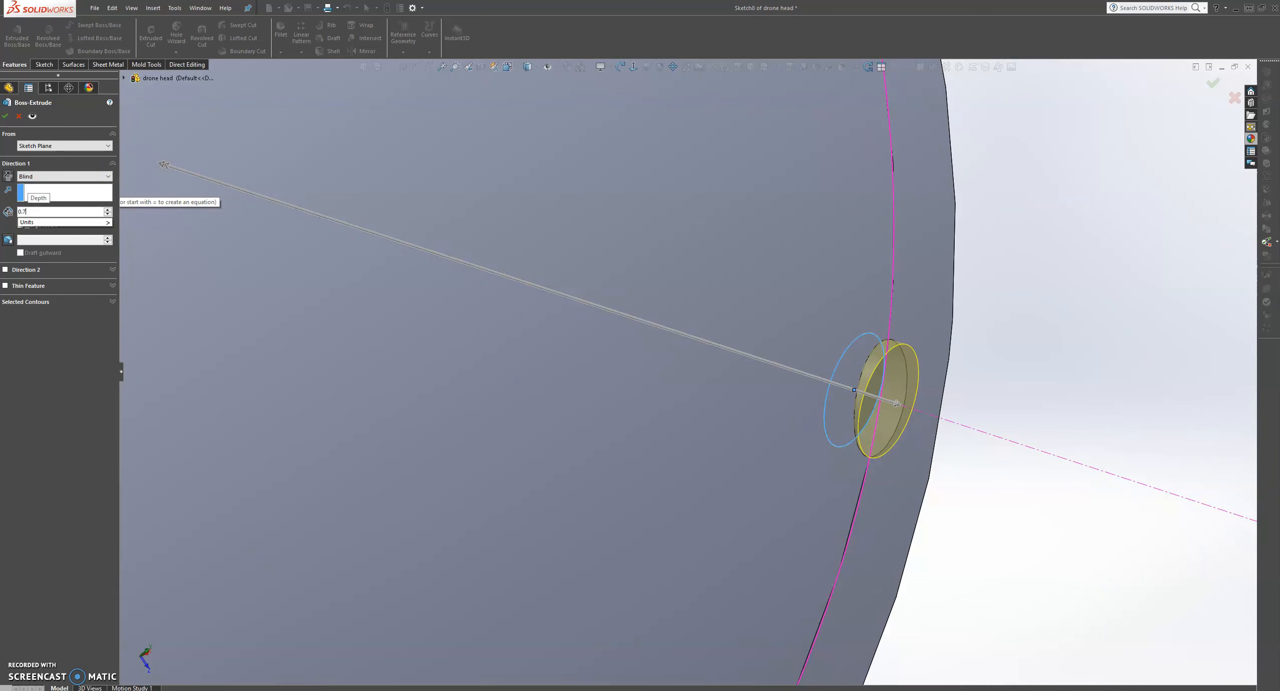
key(Return)
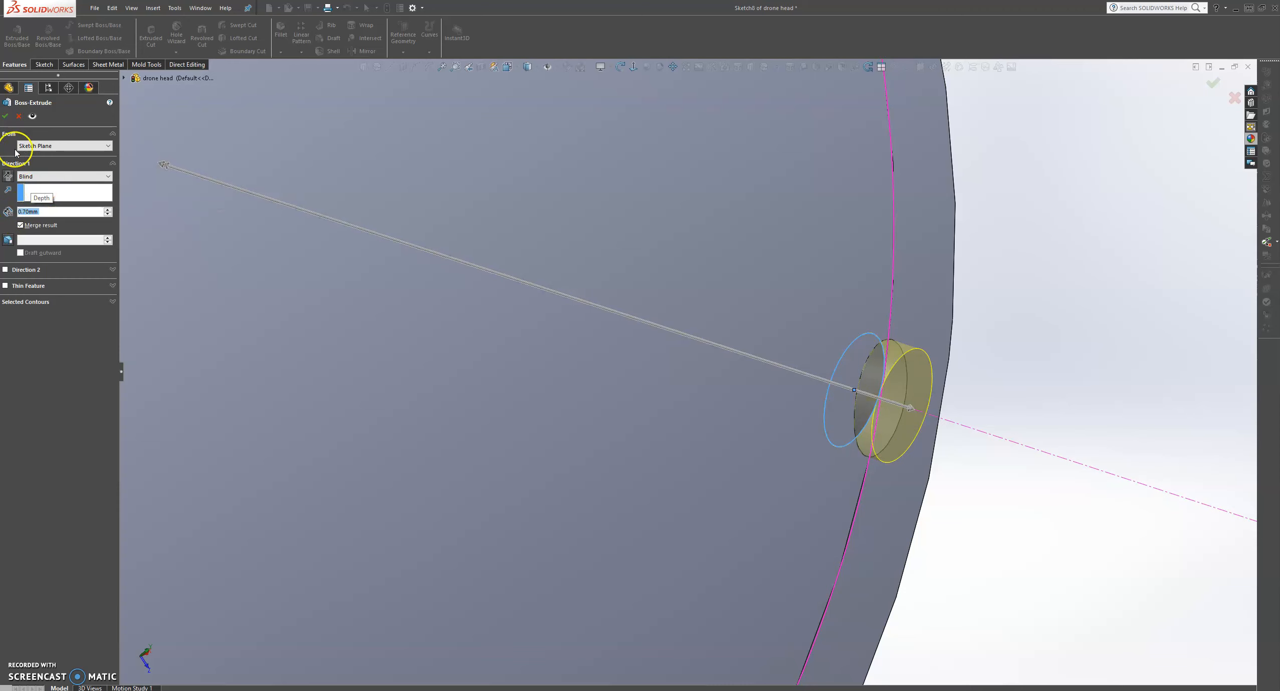
click(7, 116)
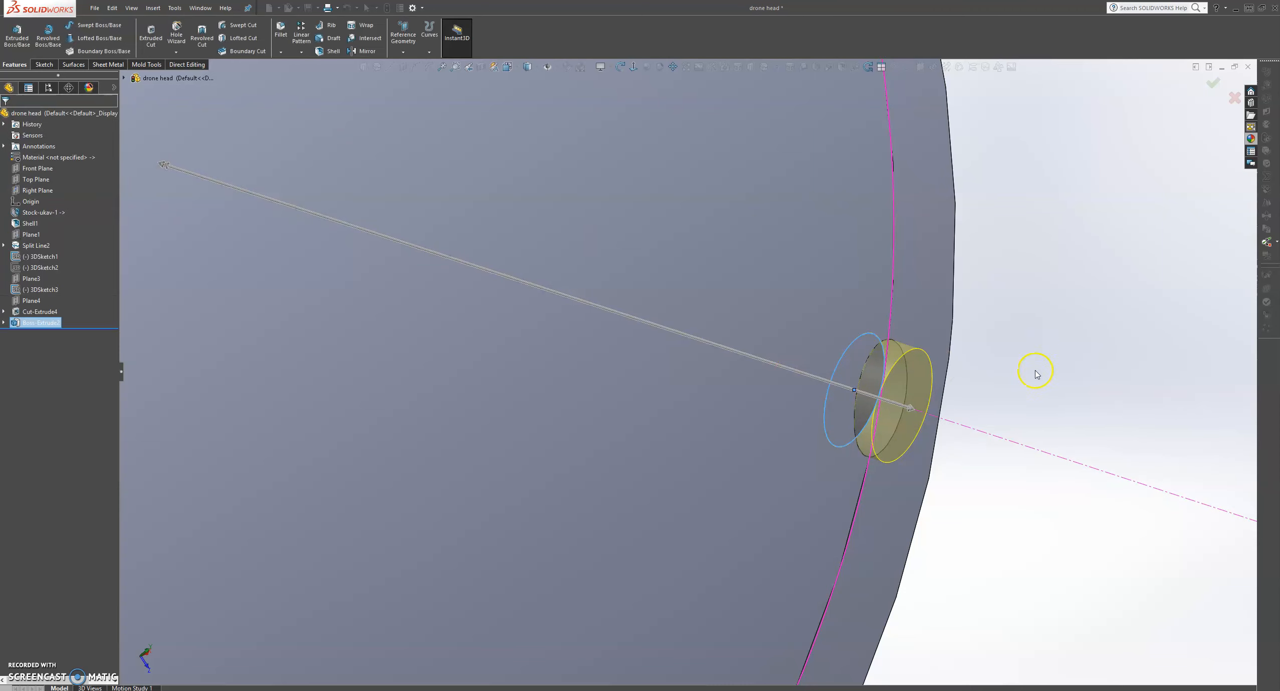
scroll(974, 411, up, 6)
scroll(945, 419, up, 6)
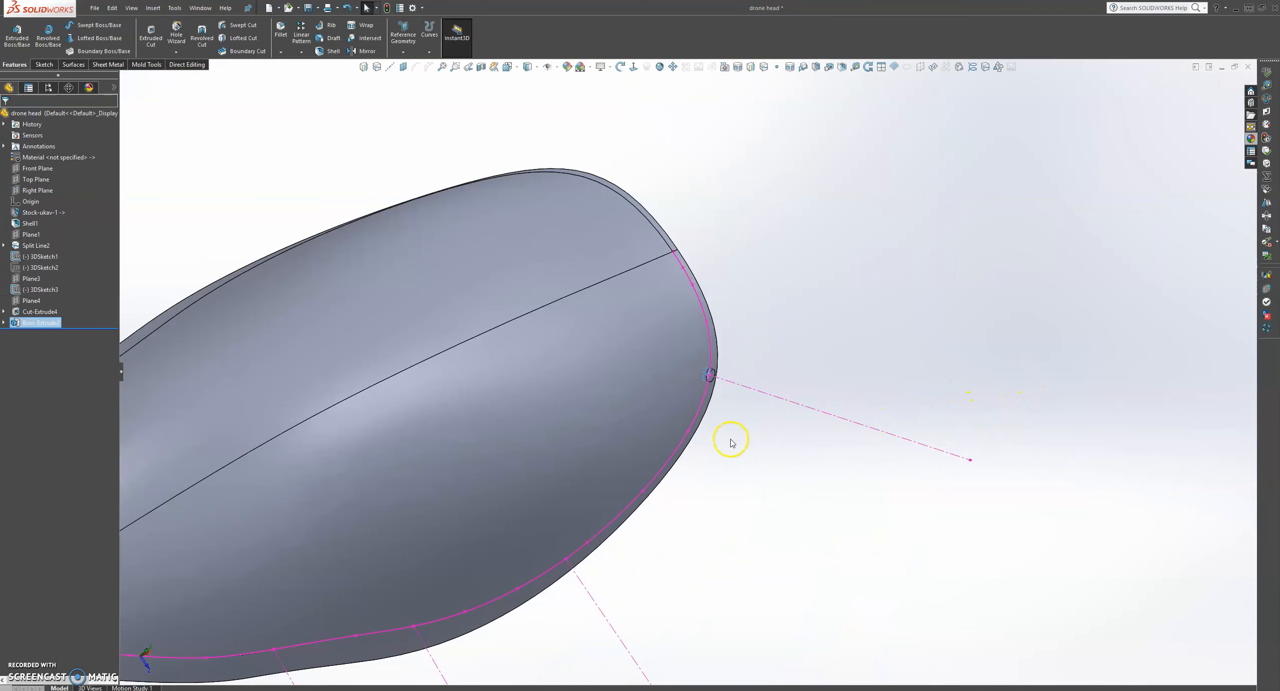
scroll(635, 364, down, 2)
middle_drag(652, 368, 620, 350)
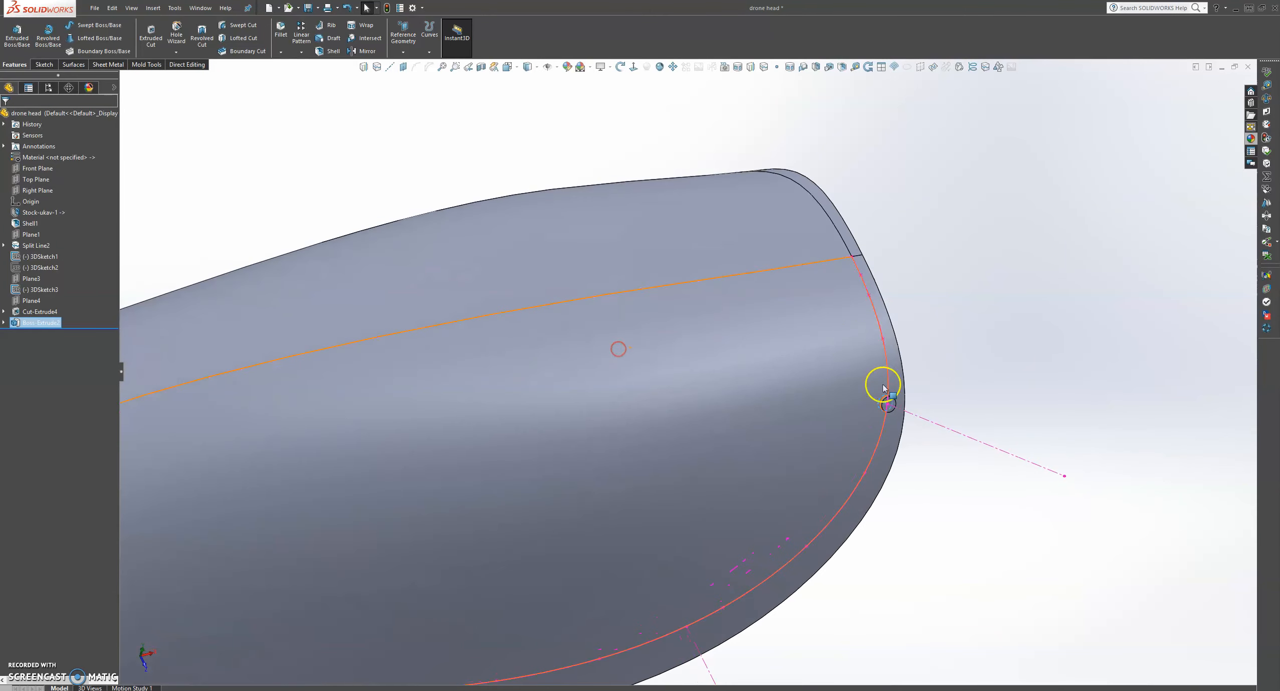
scroll(851, 417, down, 8)
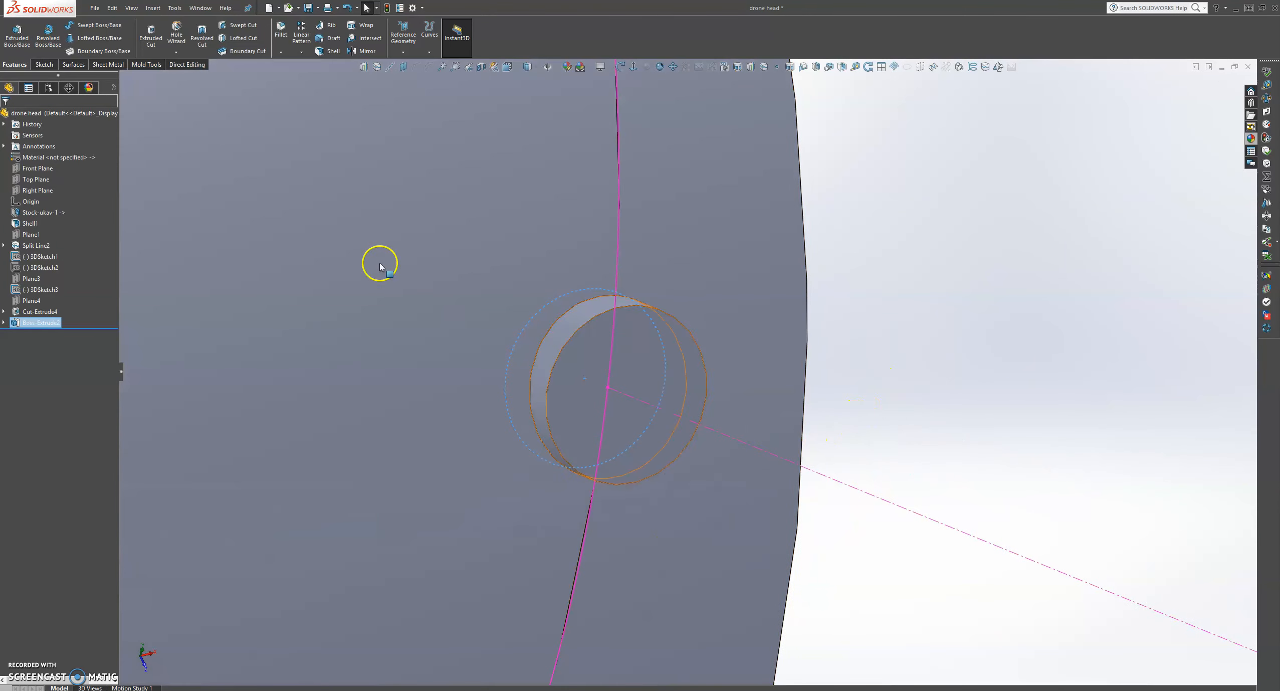